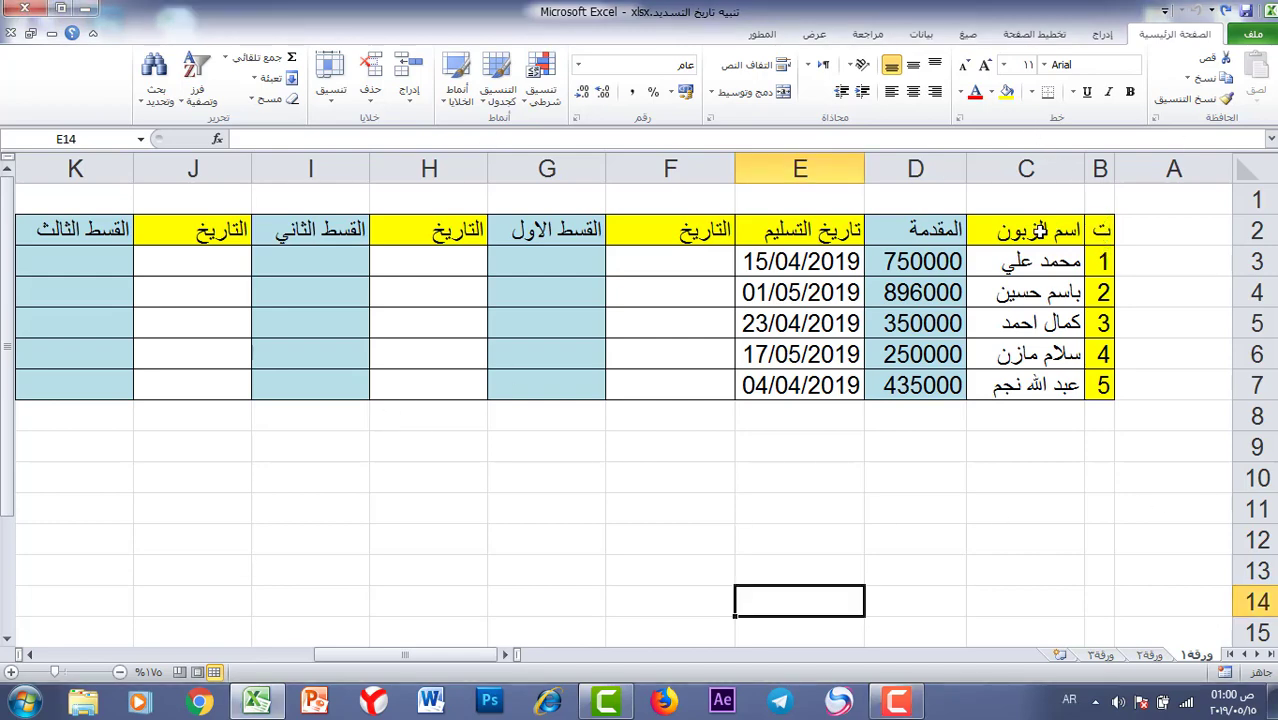
Examine the table's customer name, down payment, delivery date and instalment date columns.
{"action": "left_click_drag", "start_coordinate": [1044, 232], "coordinate": [1005, 356]}
{"action": "left_click_drag", "start_coordinate": [925, 232], "coordinate": [913, 356]}
{"action": "left_click_drag", "start_coordinate": [800, 262], "coordinate": [808, 308]}
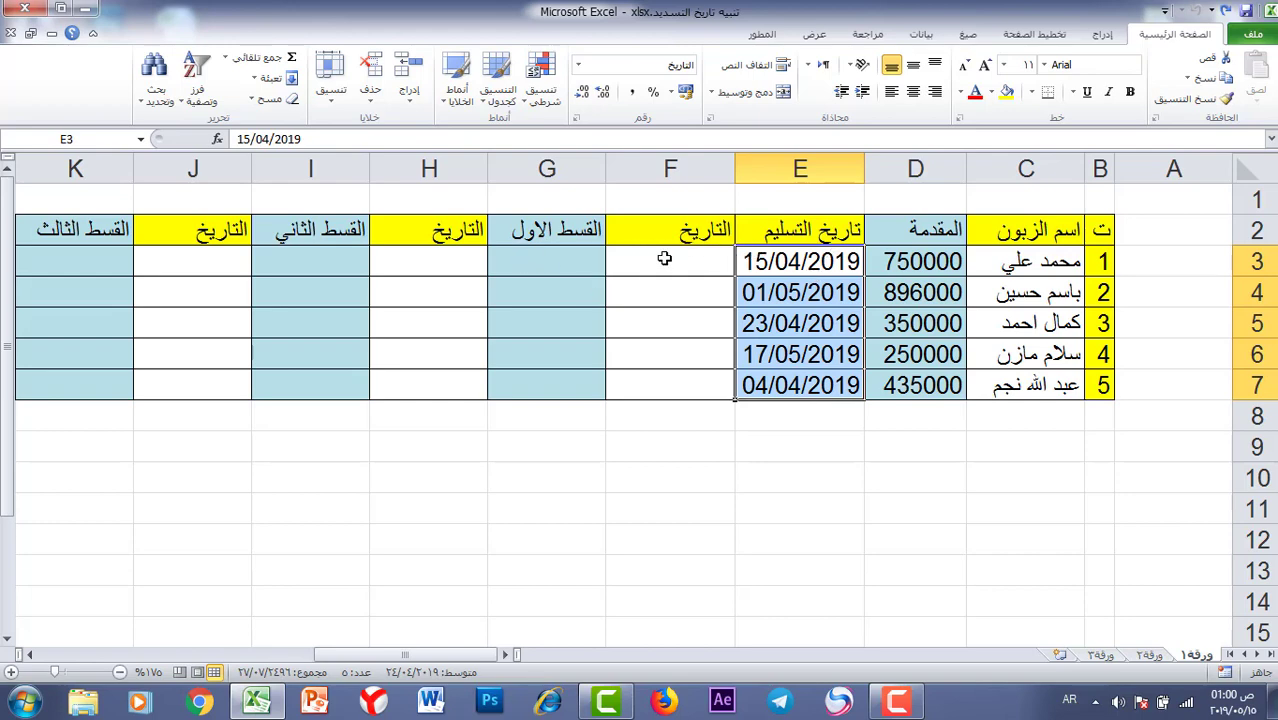
{"action": "left_click", "coordinate": [785, 262]}
{"action": "left_click_drag", "start_coordinate": [785, 262], "coordinate": [805, 385]}
{"action": "left_click", "coordinate": [648, 271]}
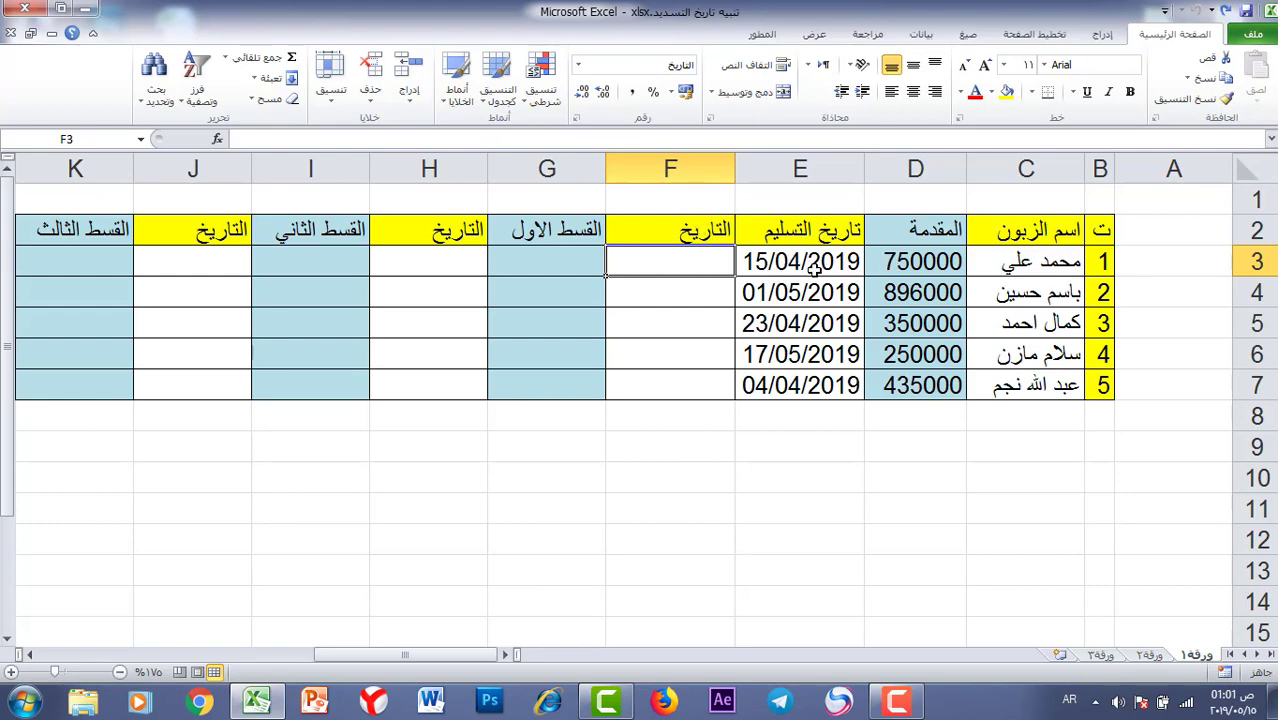
{"action": "left_click", "coordinate": [770, 262]}
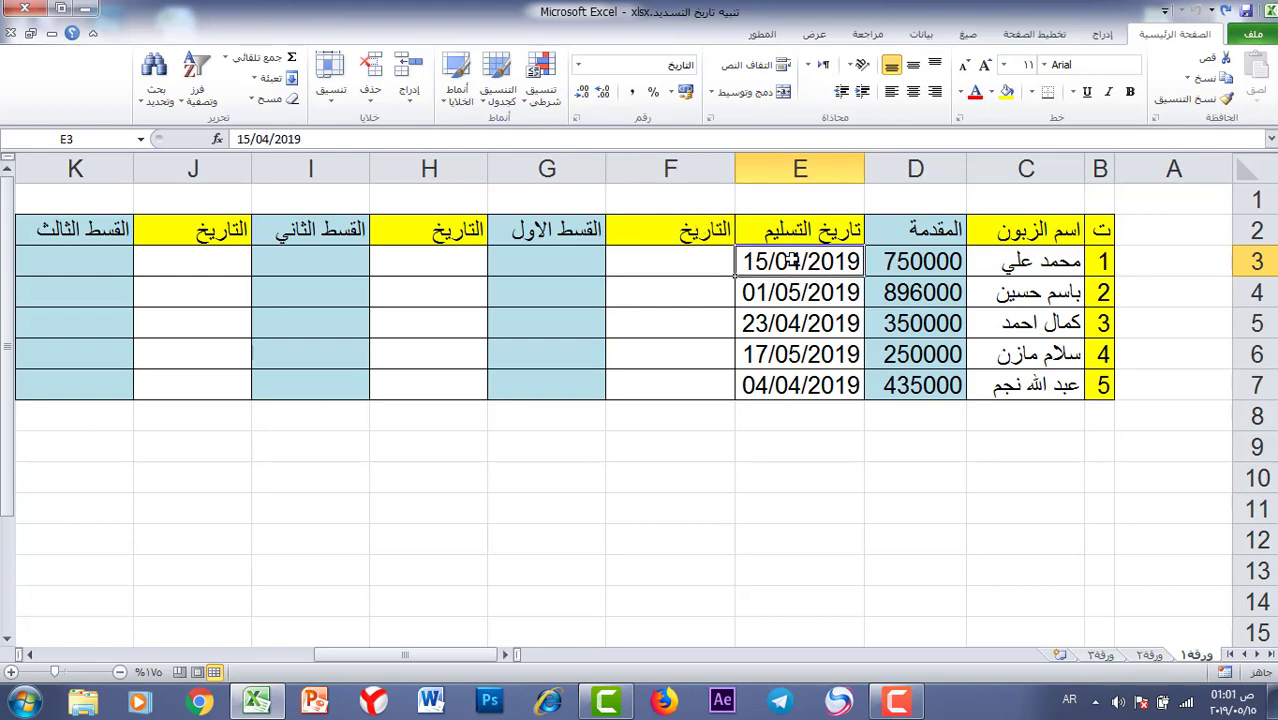
{"action": "left_click", "coordinate": [650, 258]}
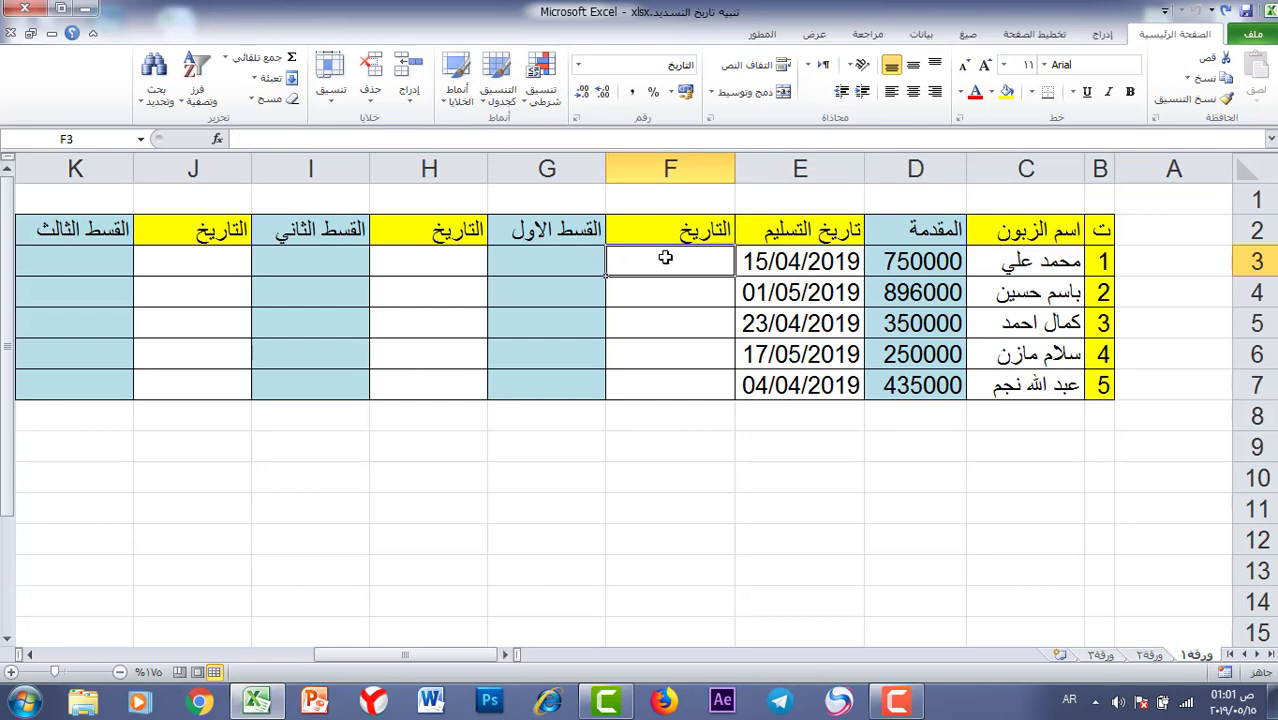
{"action": "left_click", "coordinate": [417, 262]}
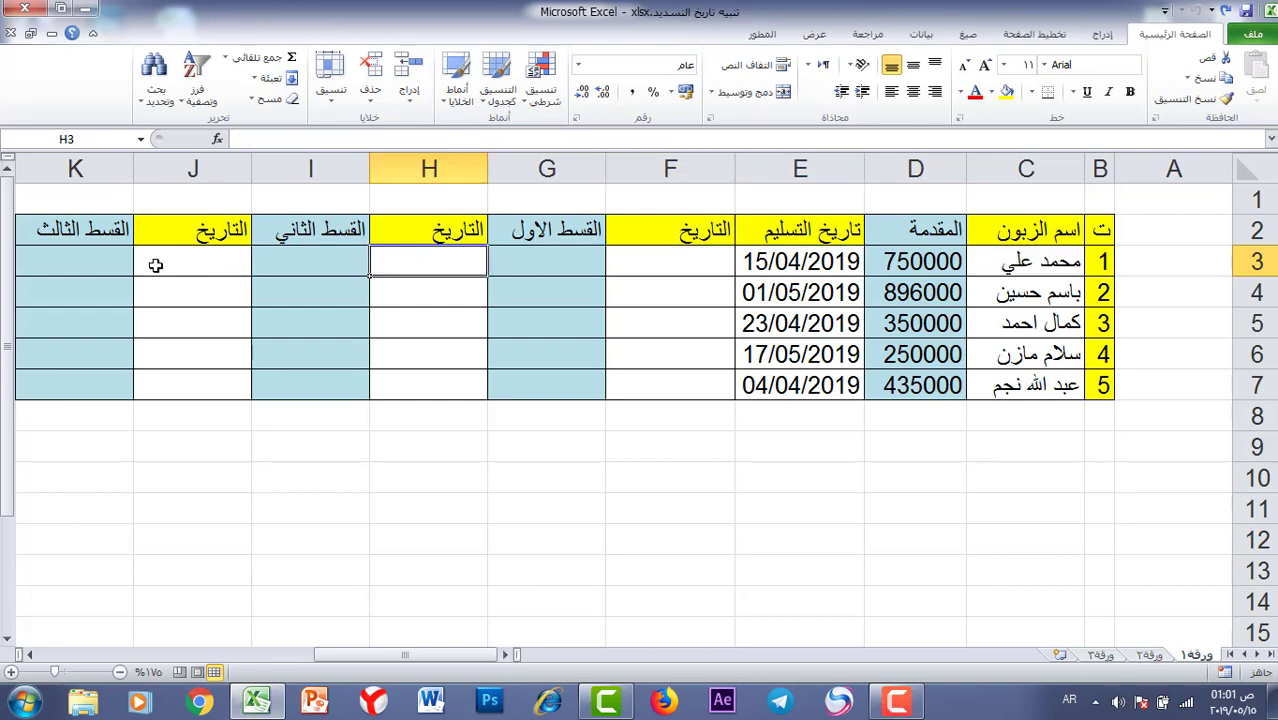
{"action": "left_click", "coordinate": [191, 265]}
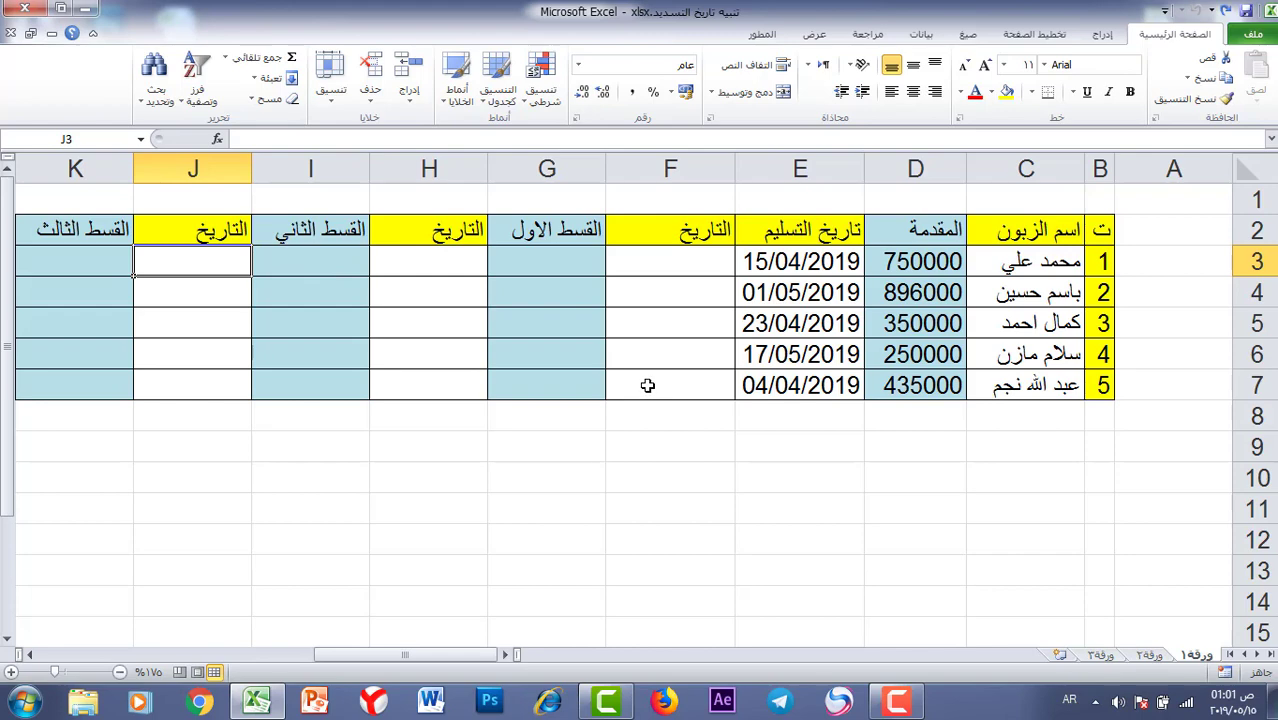
Insert an EDATE function in F3 with E3 as the start date and 1 as the months.
{"action": "left_click", "coordinate": [703, 260]}
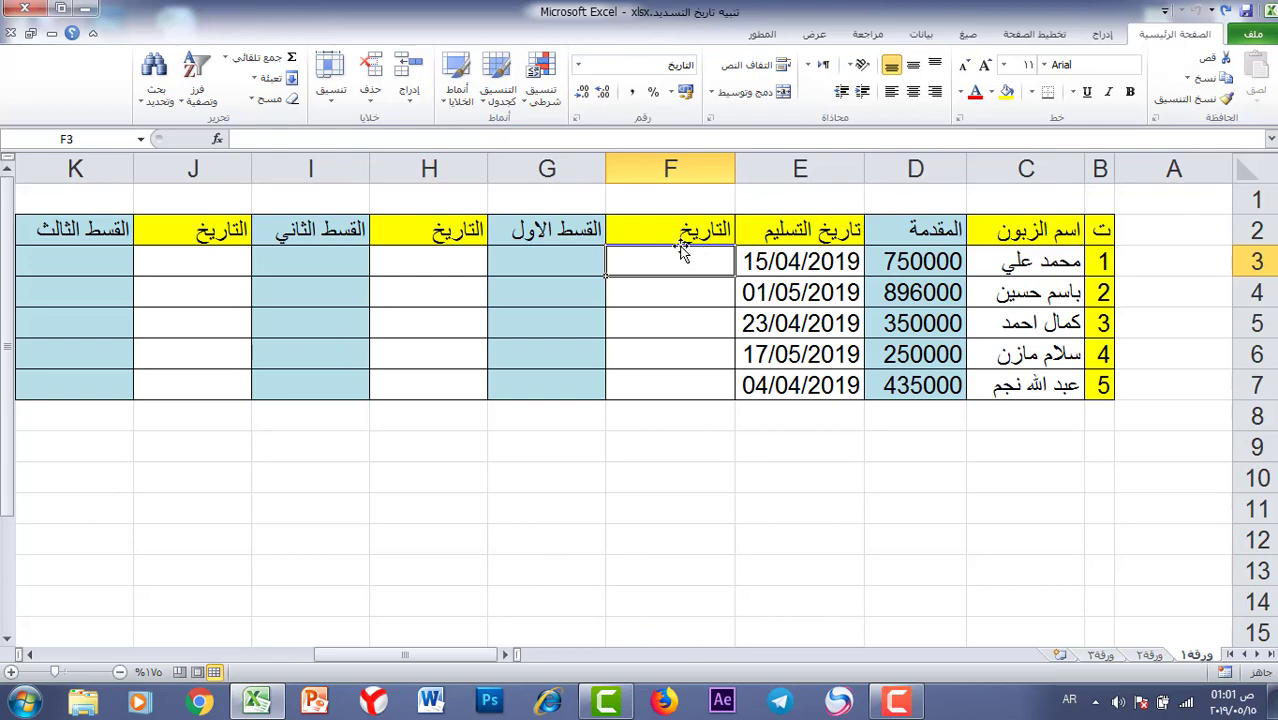
{"action": "left_click", "coordinate": [970, 35]}
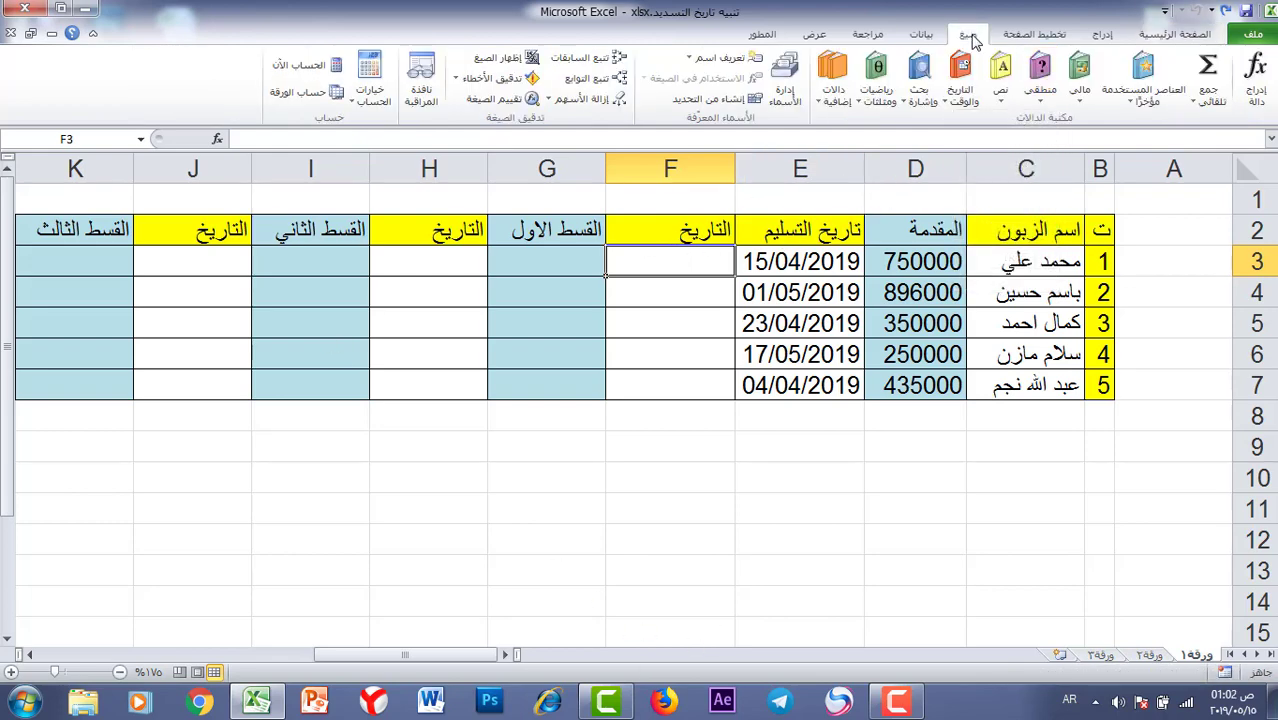
{"action": "left_click", "coordinate": [958, 100]}
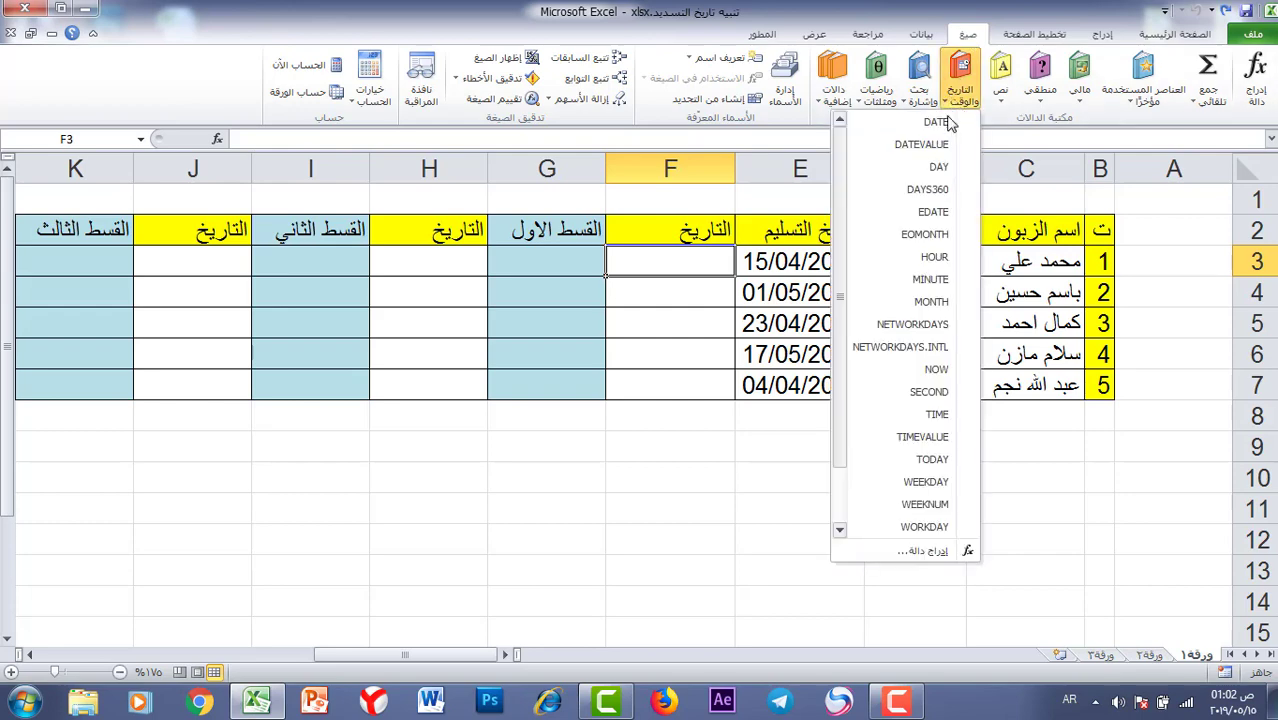
{"action": "left_click", "coordinate": [930, 212]}
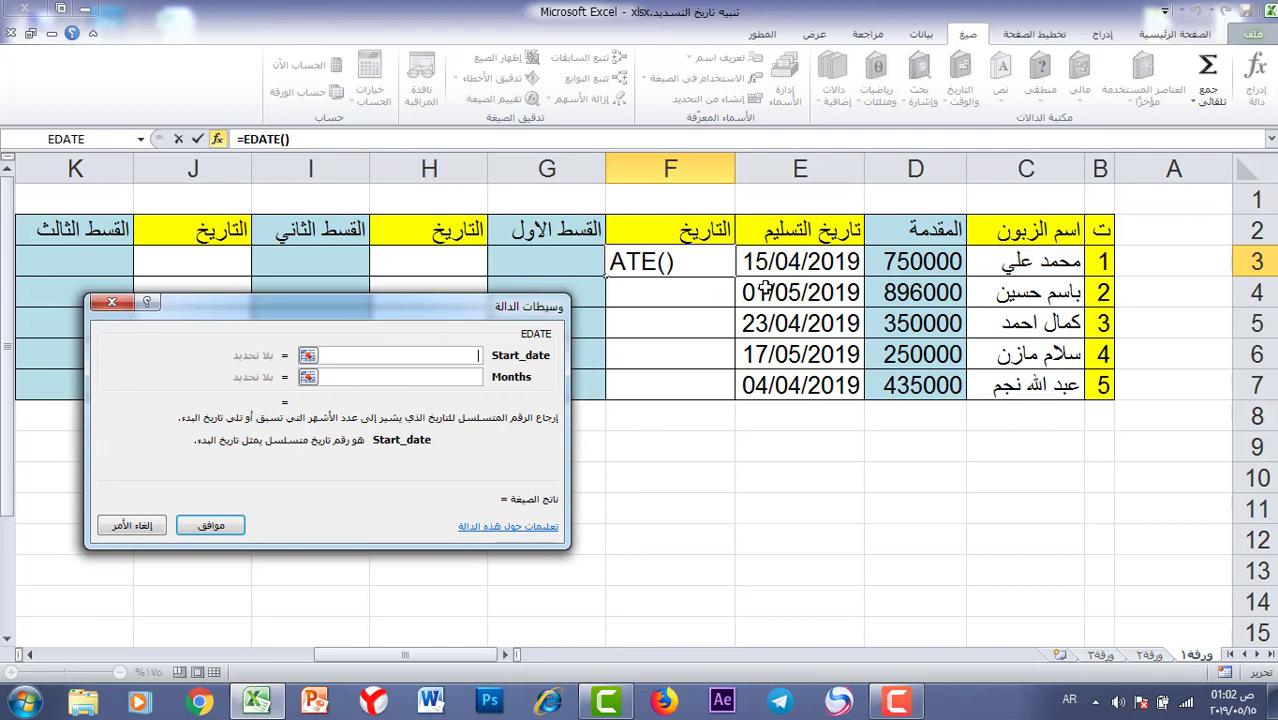
{"action": "left_click", "coordinate": [806, 262]}
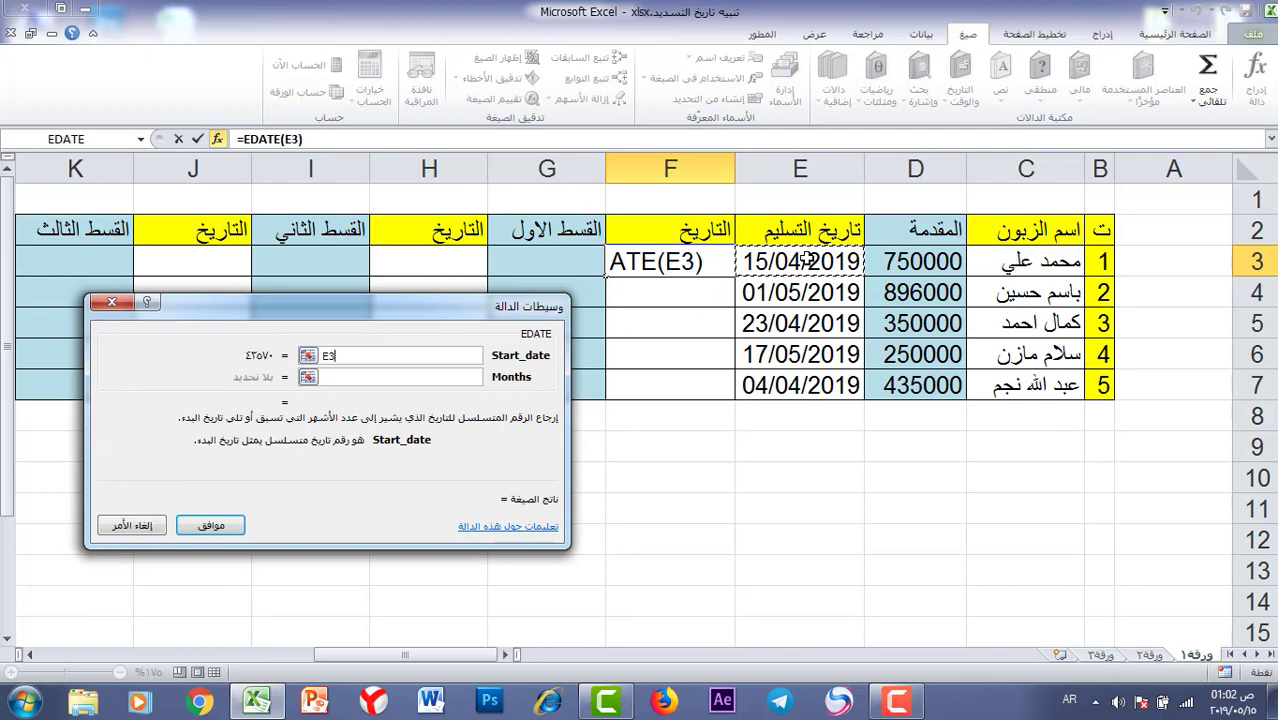
{"action": "left_click", "coordinate": [343, 378]}
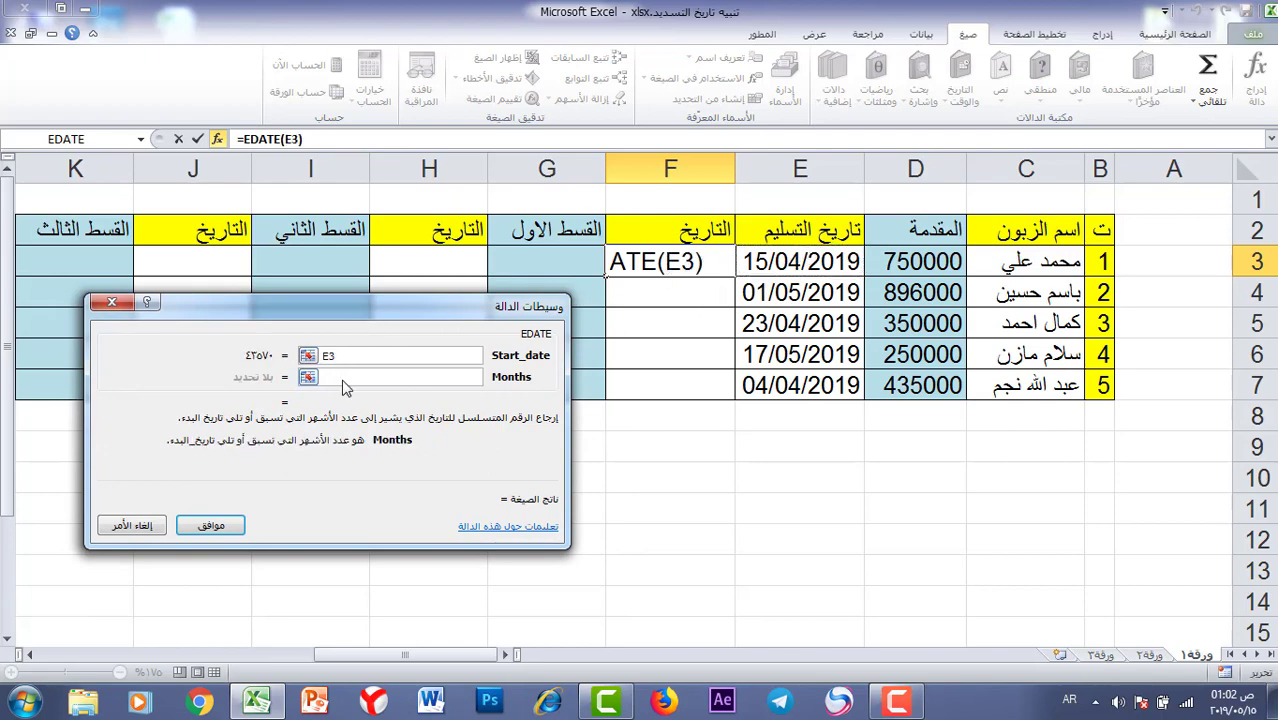
{"action": "type", "text": "1"}
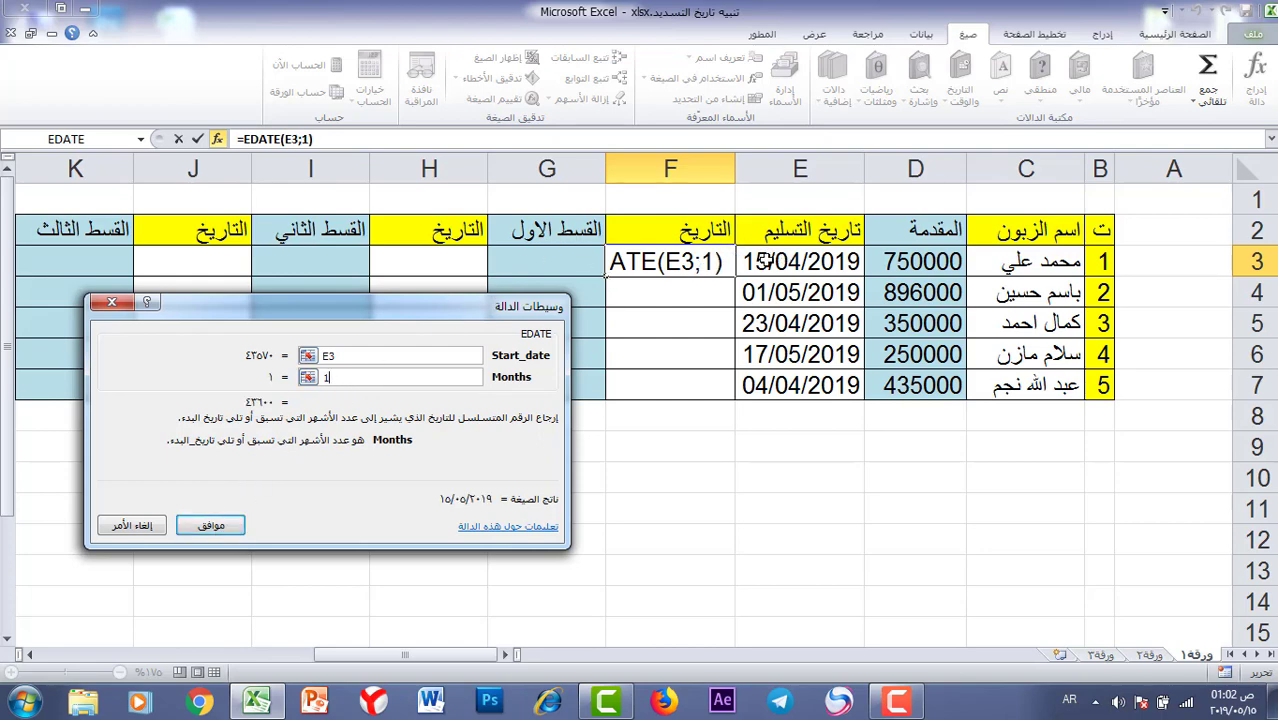
{"action": "left_click", "coordinate": [204, 530]}
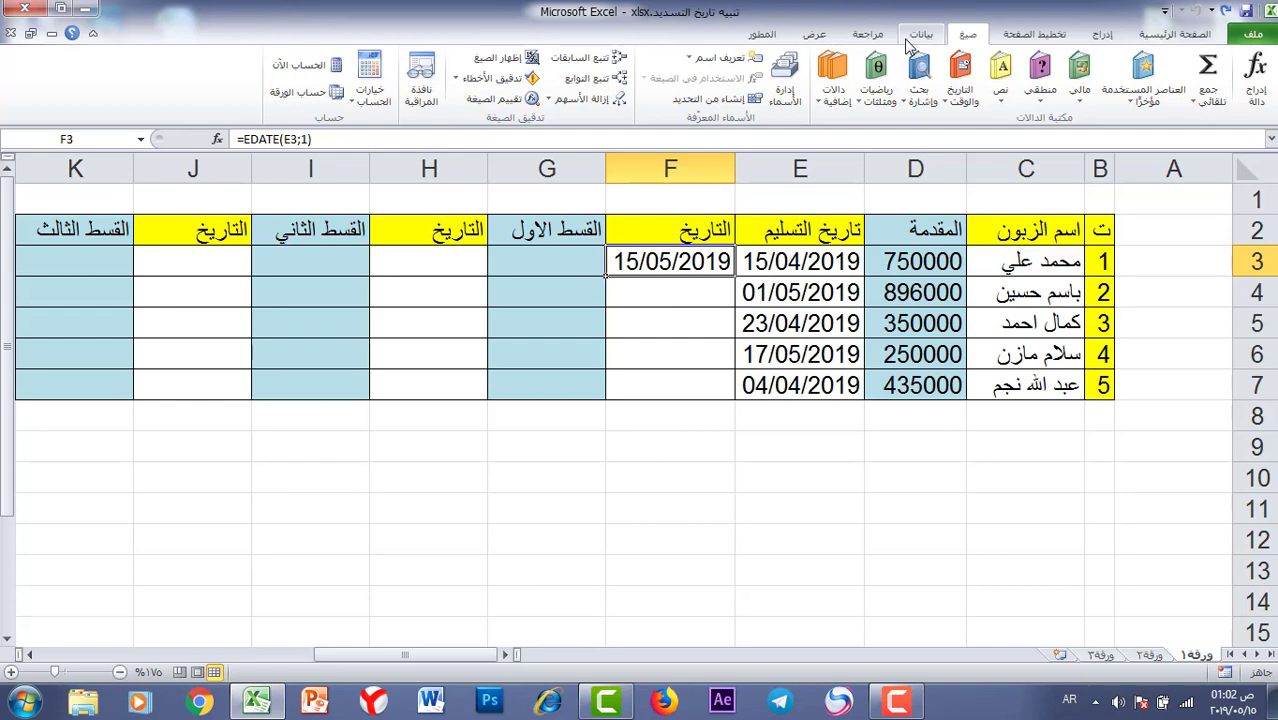
Set the number format of cell F3 to General.
{"action": "left_click", "coordinate": [1175, 34]}
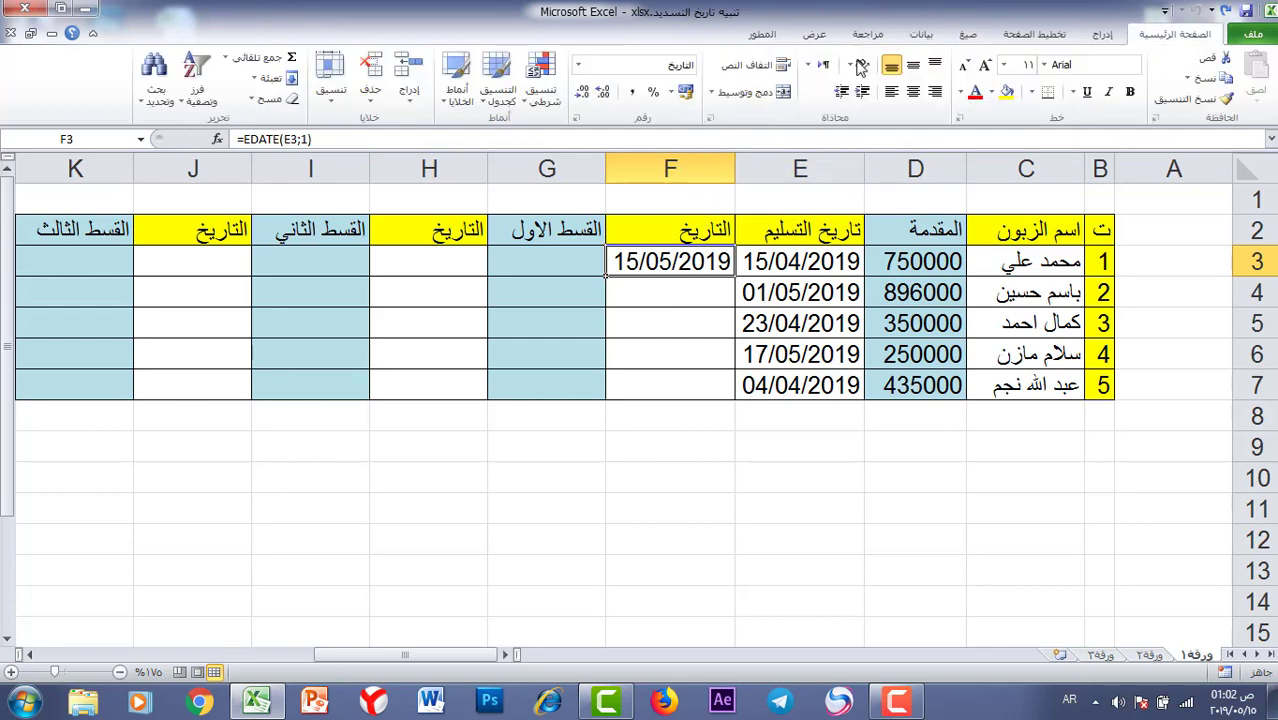
{"action": "left_click", "coordinate": [580, 66]}
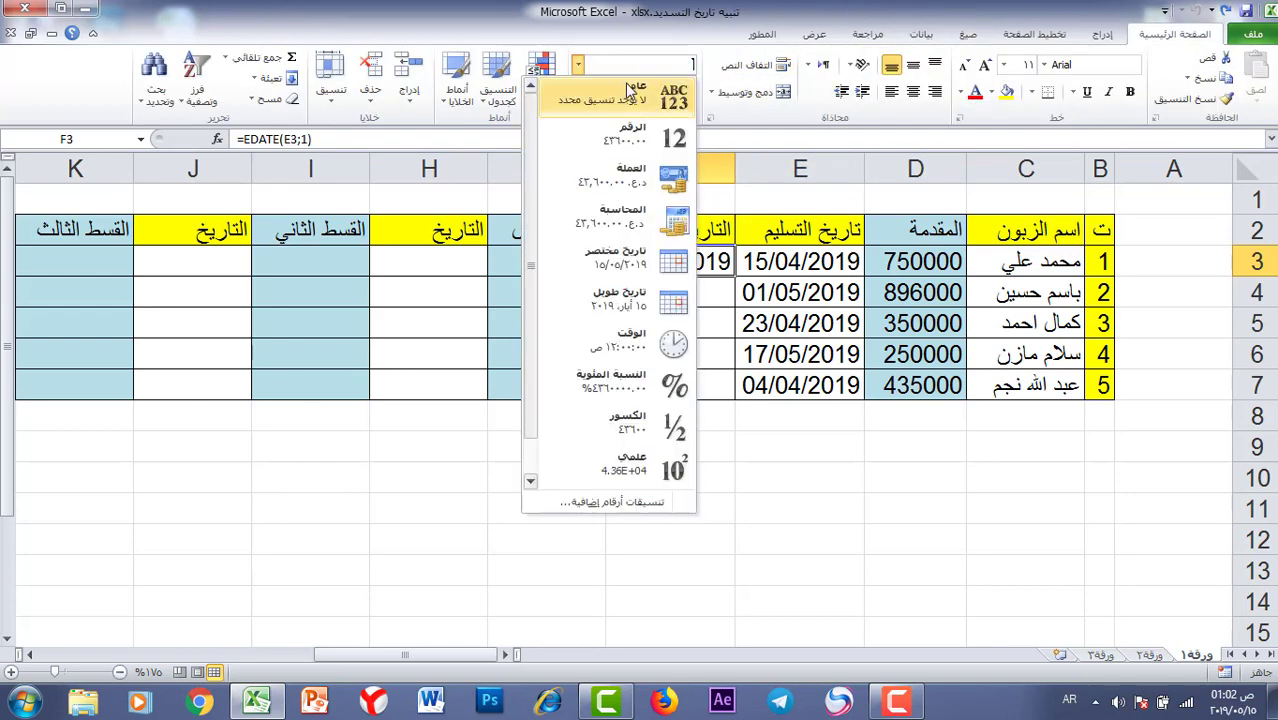
{"action": "left_click", "coordinate": [640, 90]}
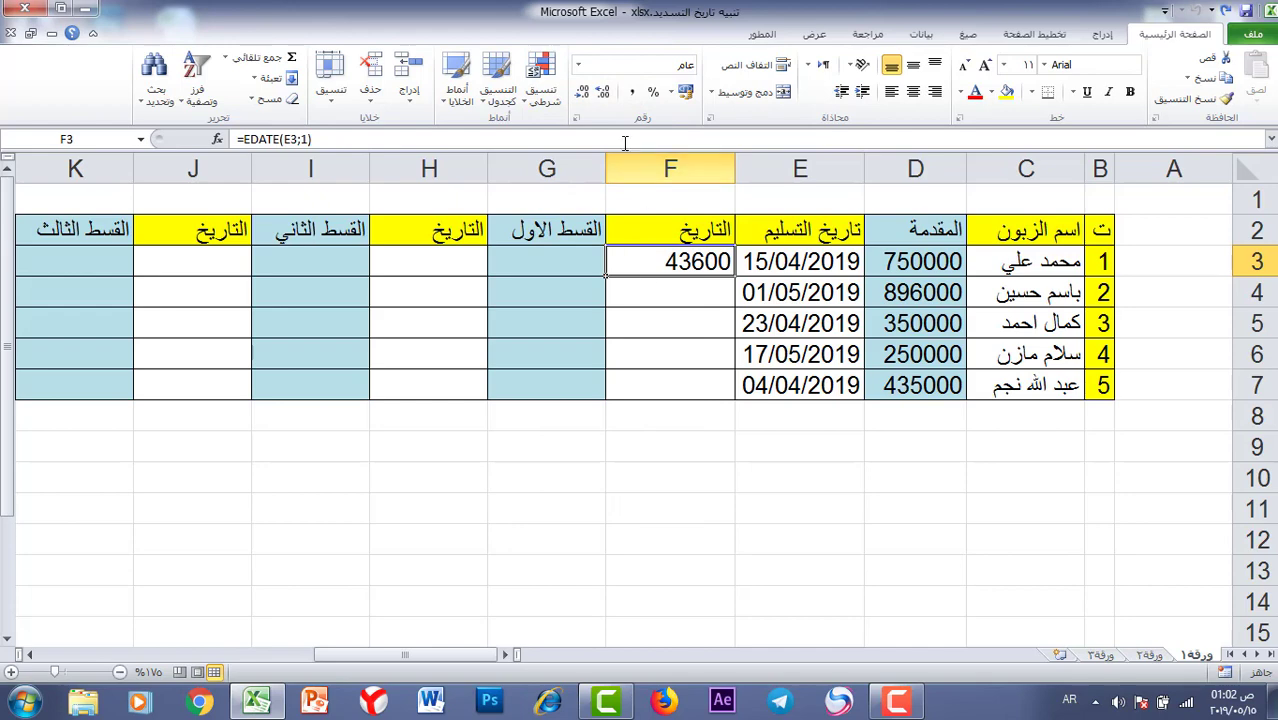
Format cell F3 as Short Date and fill its formula down through F7.
{"action": "left_click", "coordinate": [578, 65]}
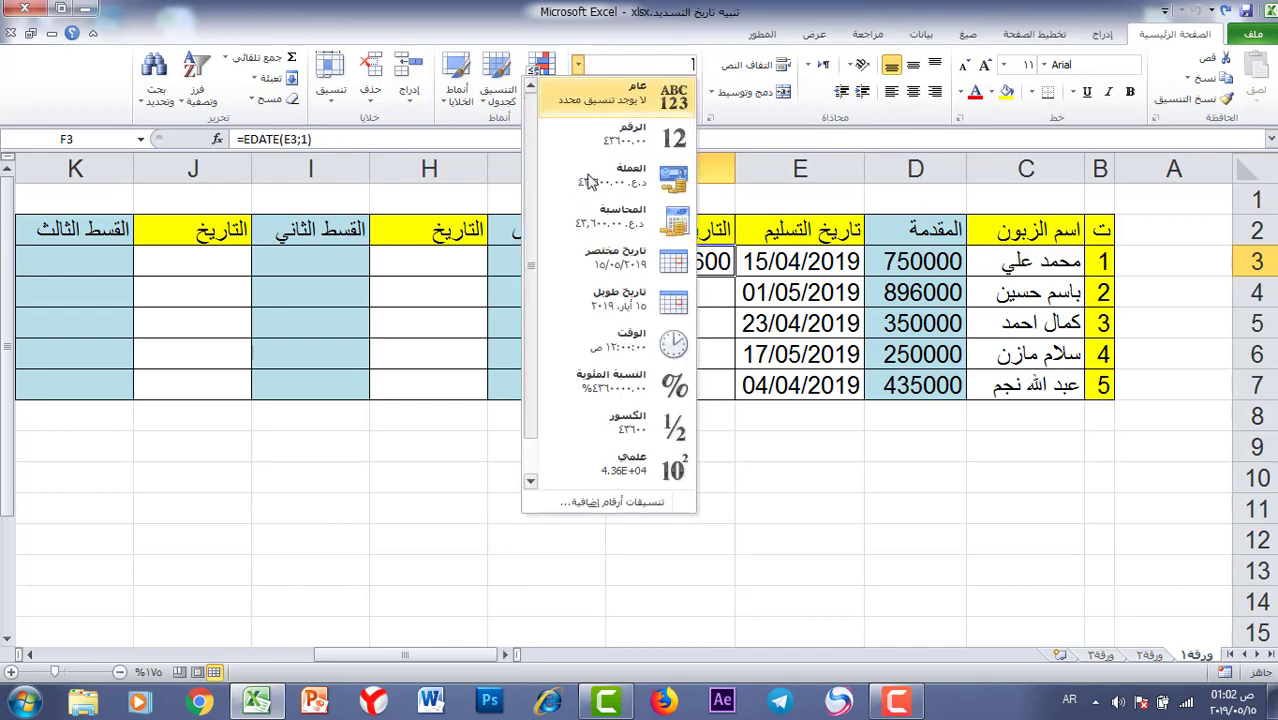
{"action": "left_click", "coordinate": [619, 263]}
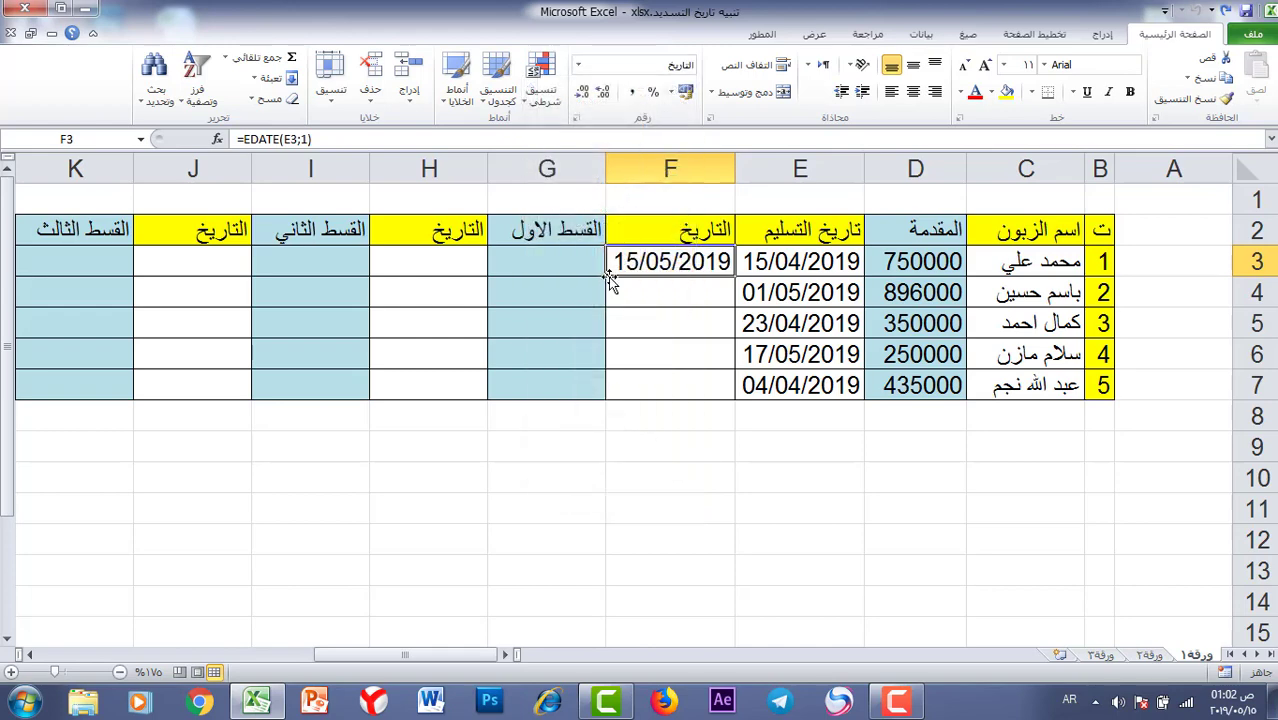
{"action": "left_click_drag", "start_coordinate": [606, 277], "coordinate": [620, 394]}
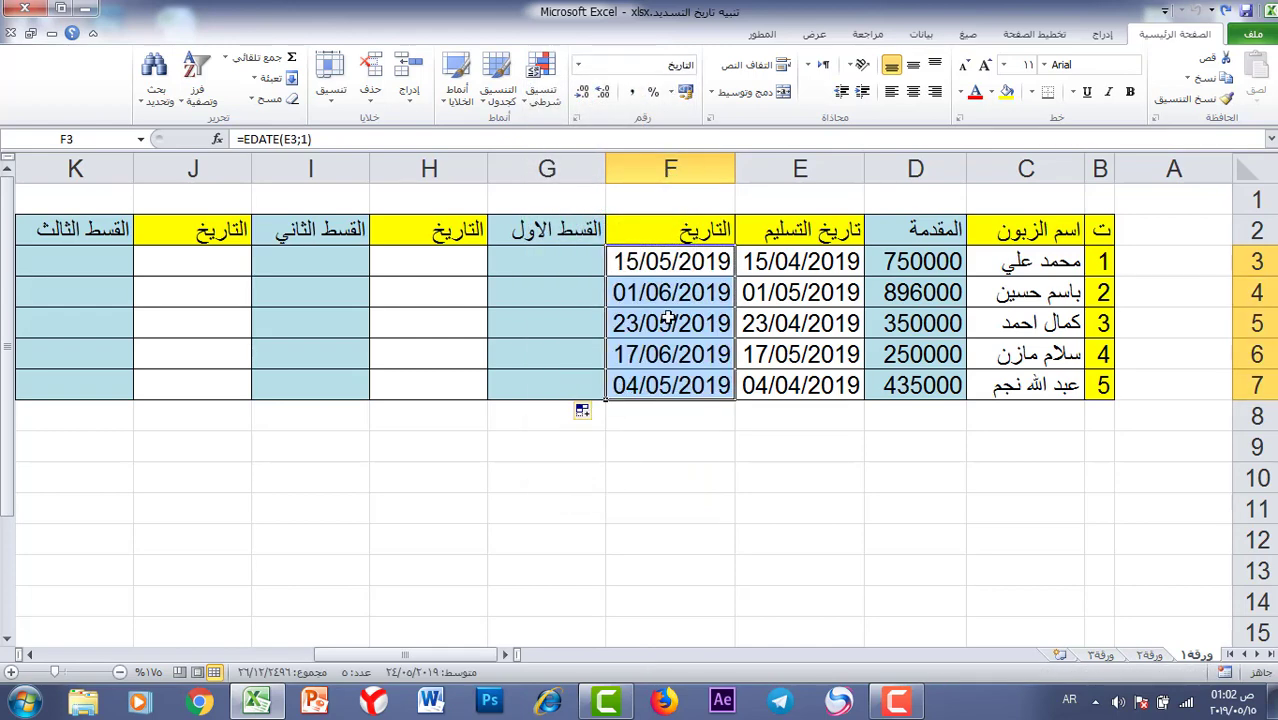
{"action": "left_click", "coordinate": [805, 256]}
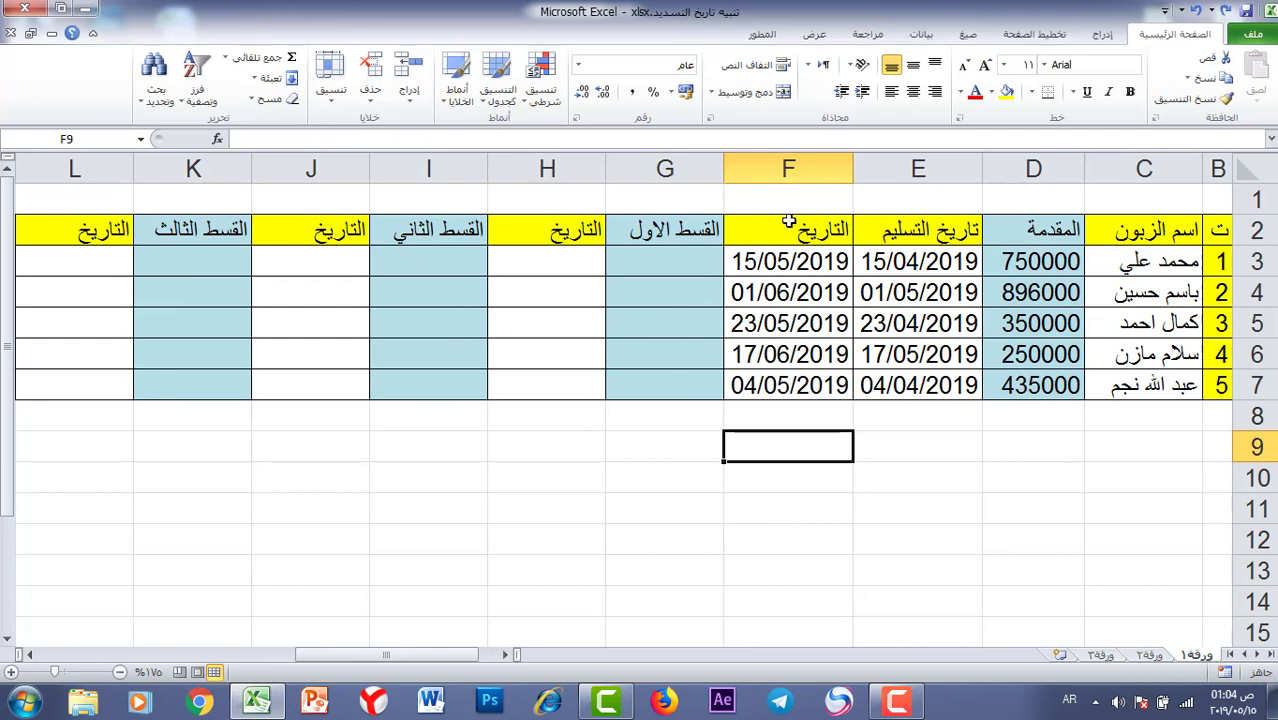
Change the header in F2 to "تاريخ القسط الاول" and widen column F to fit it.
{"action": "left_click", "coordinate": [829, 229]}
{"action": "double_click", "coordinate": [829, 229]}
{"action": "double_click", "coordinate": [829, 229]}
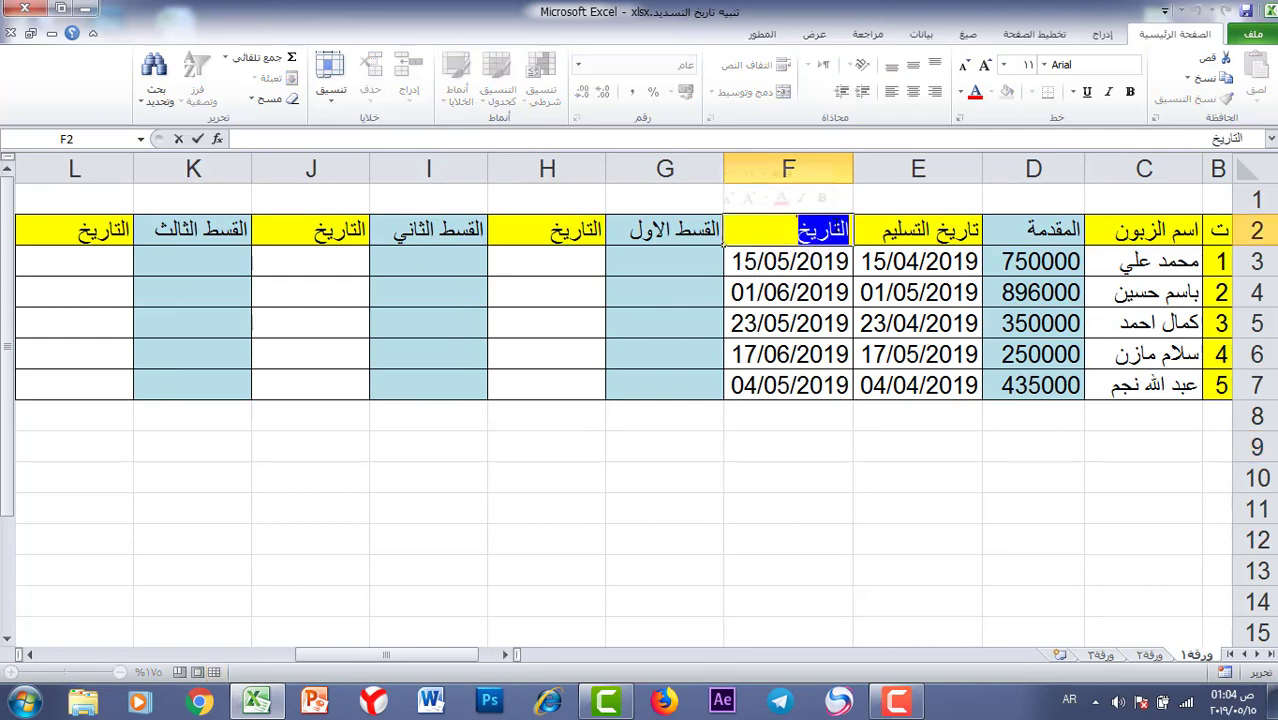
{"action": "type", "text": "تاريخ ا"}
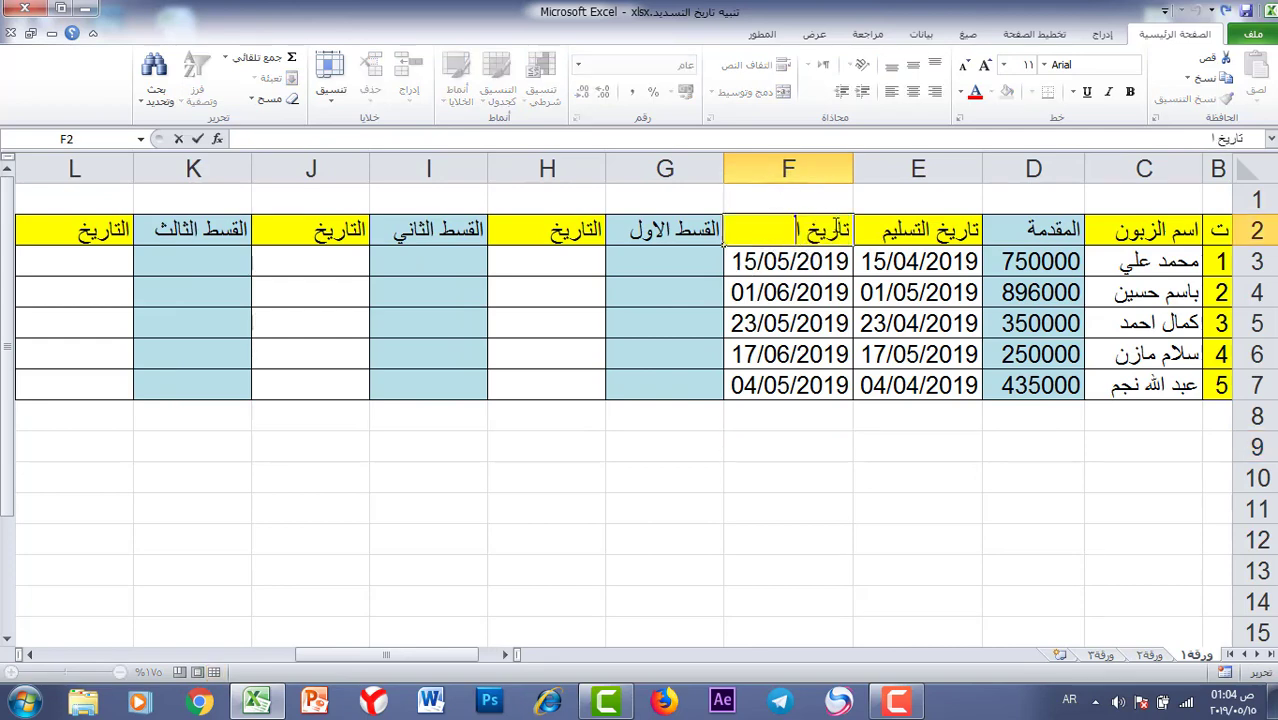
{"action": "type", "text": "لقسط الاول"}
{"action": "key", "text": "Return"}
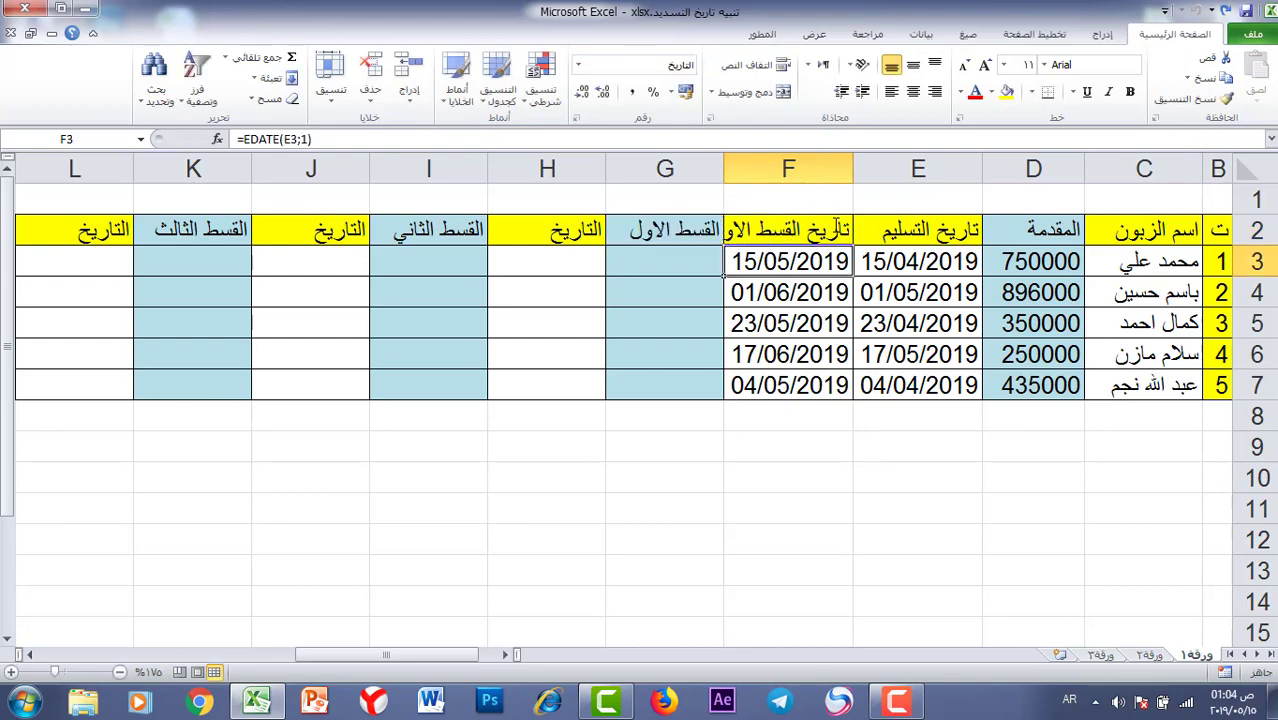
{"action": "left_click_drag", "start_coordinate": [718, 167], "coordinate": [699, 167]}
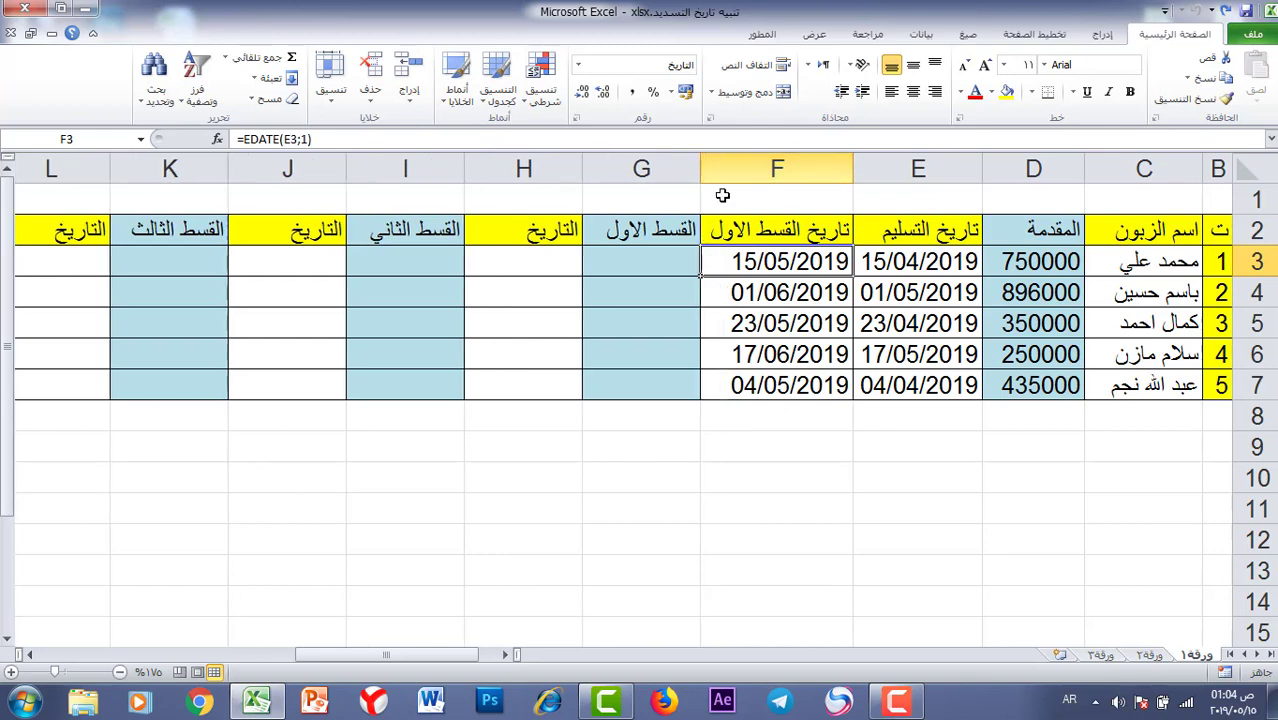
Change the header in H2 to "تاريخ القسط الثاني" and autofit column H to it.
{"action": "left_click", "coordinate": [532, 231]}
{"action": "double_click", "coordinate": [520, 231]}
{"action": "double_click", "coordinate": [522, 231]}
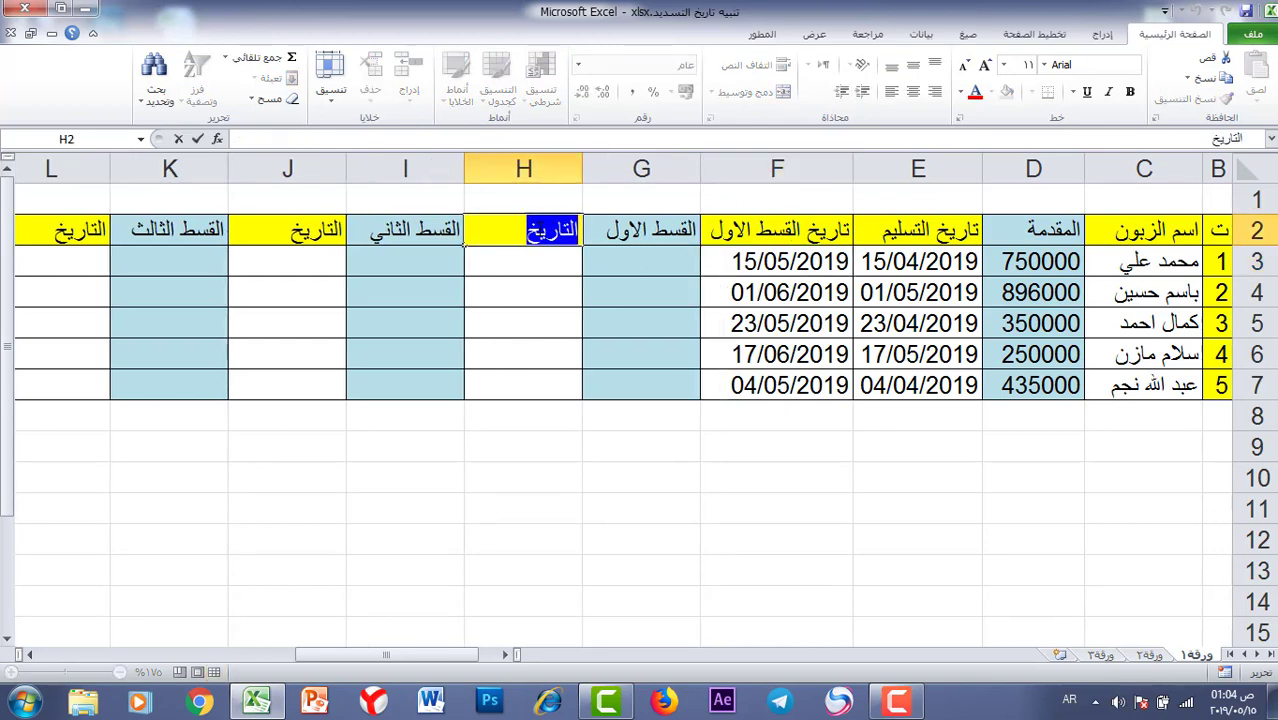
{"action": "type", "text": "تاريخ ا"}
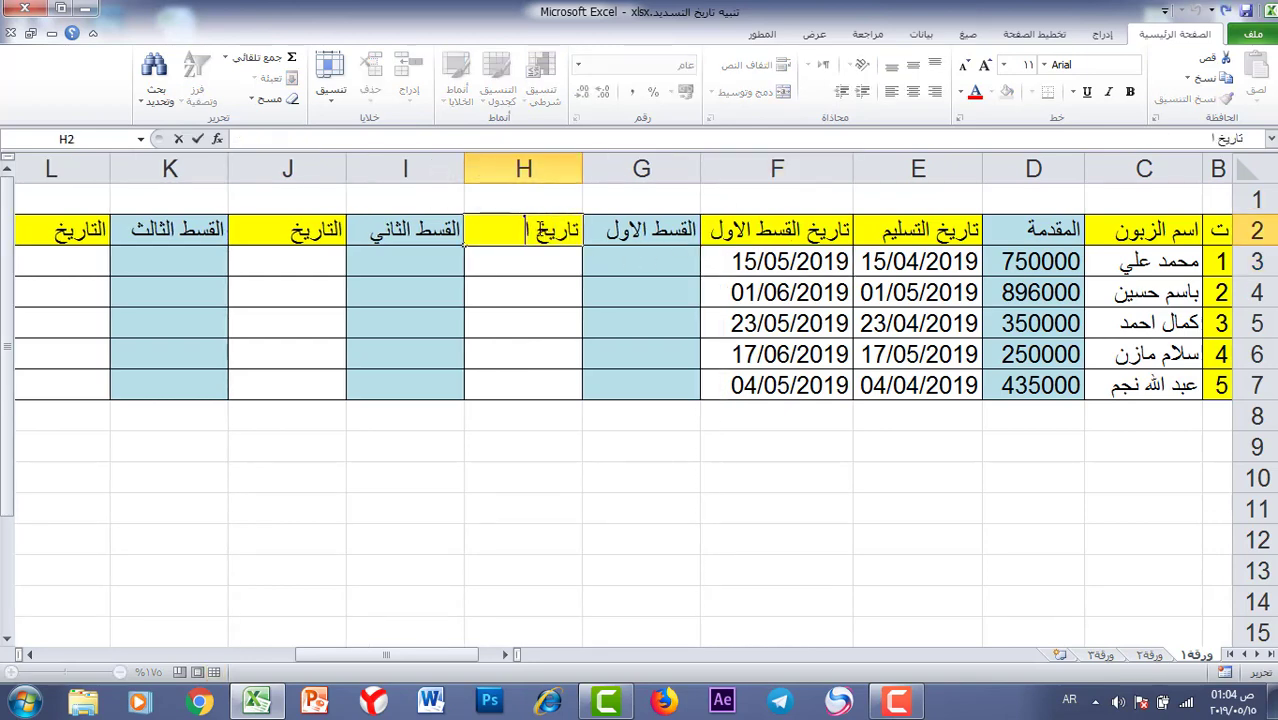
{"action": "type", "text": "لقسط الثاني"}
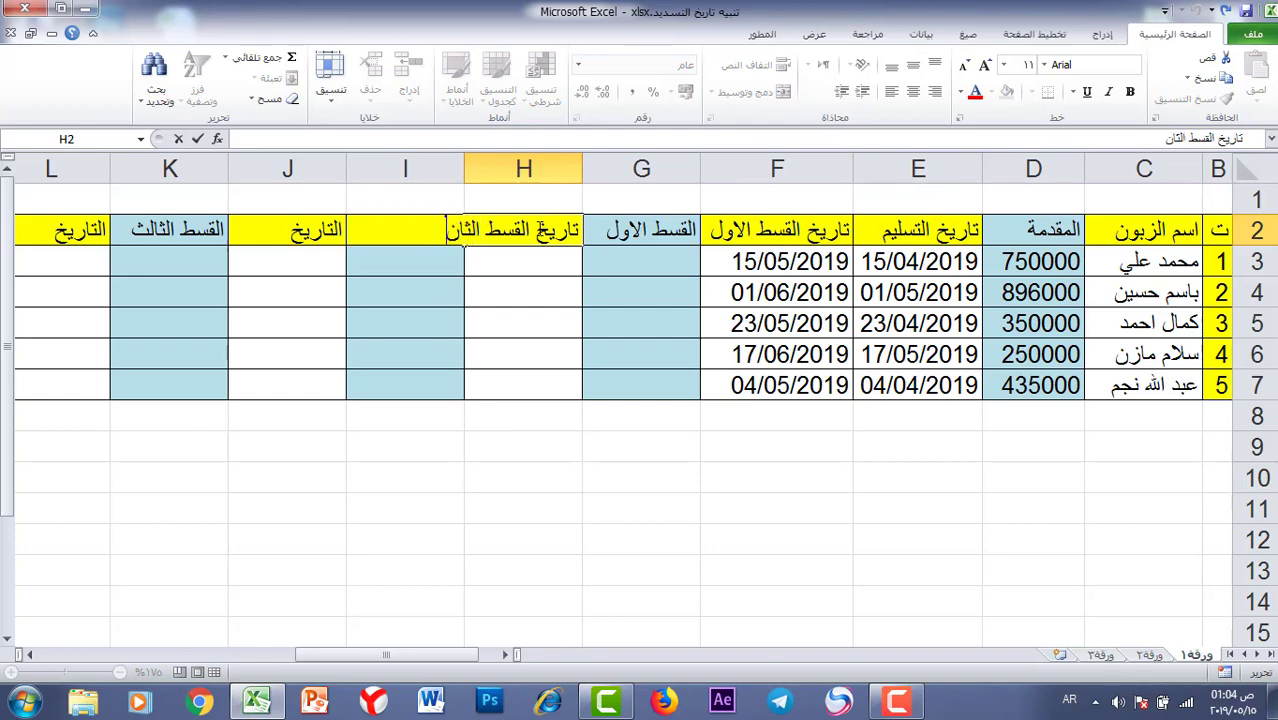
{"action": "key", "text": "Return"}
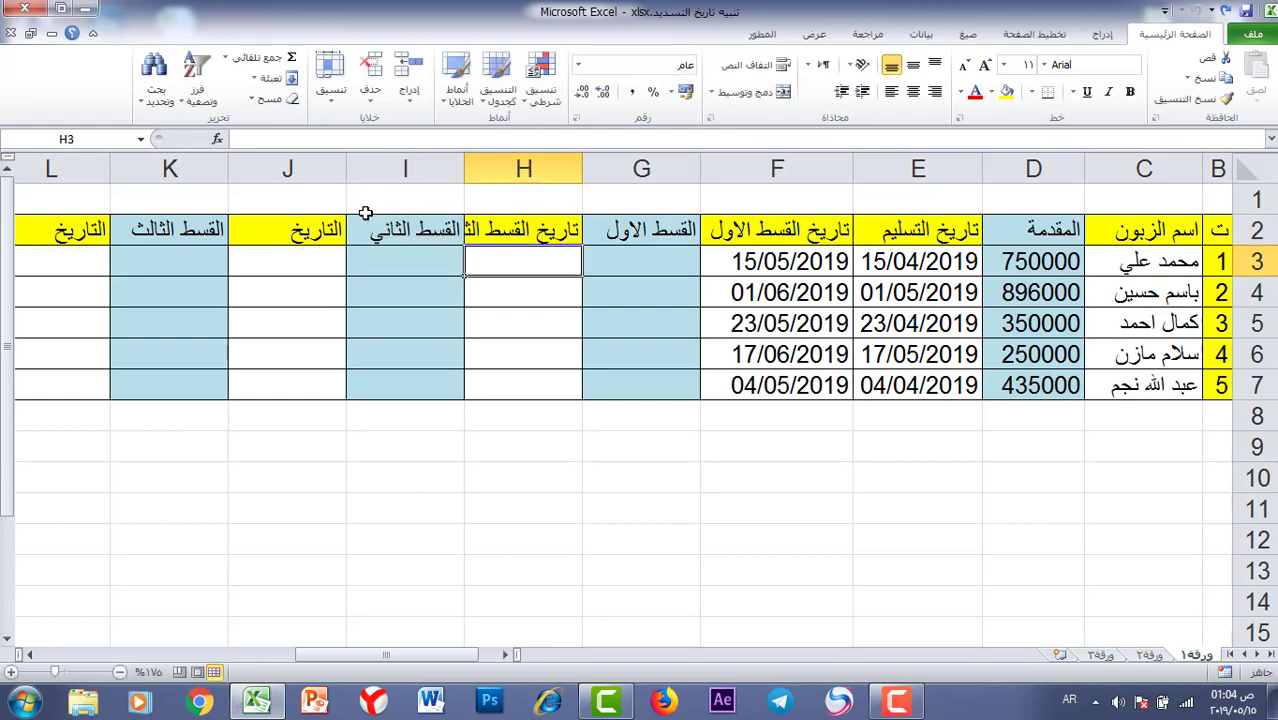
{"action": "double_click", "coordinate": [464, 168]}
{"action": "left_click", "coordinate": [465, 458]}
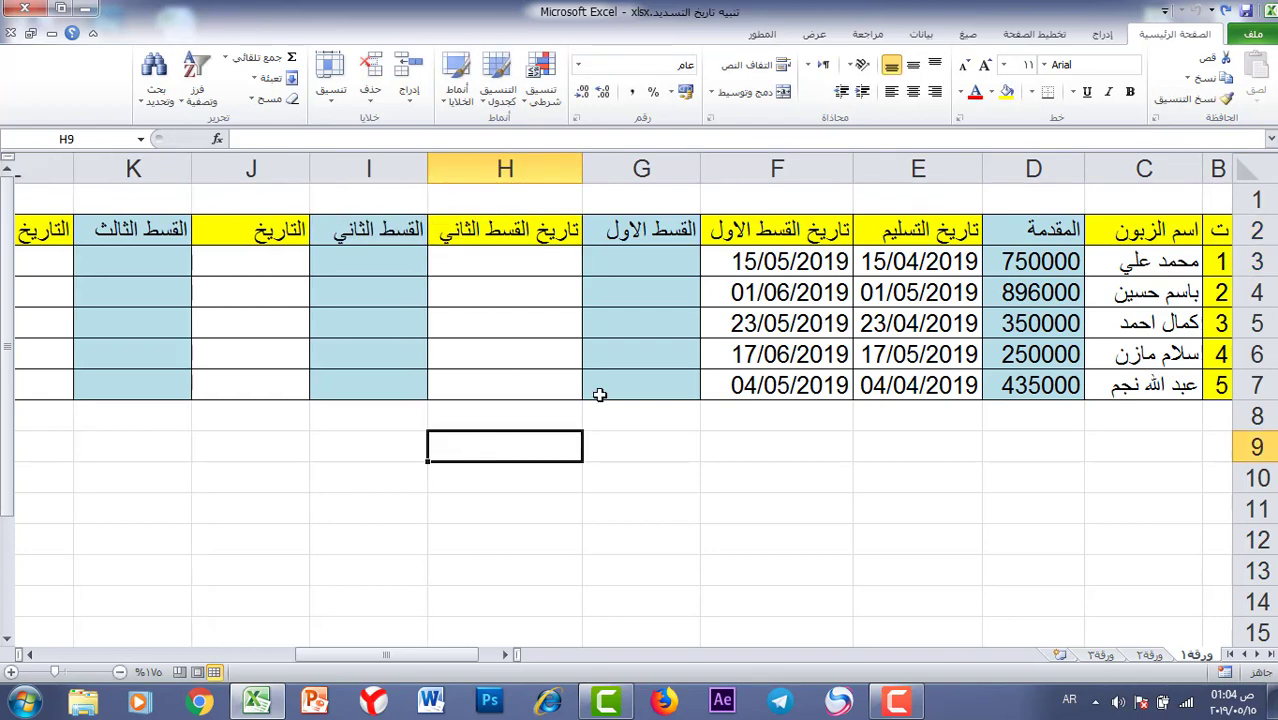
Start an EDATE function in cell H3 with F3 as the start date and 1 as the number of months.
{"action": "left_click", "coordinate": [502, 260]}
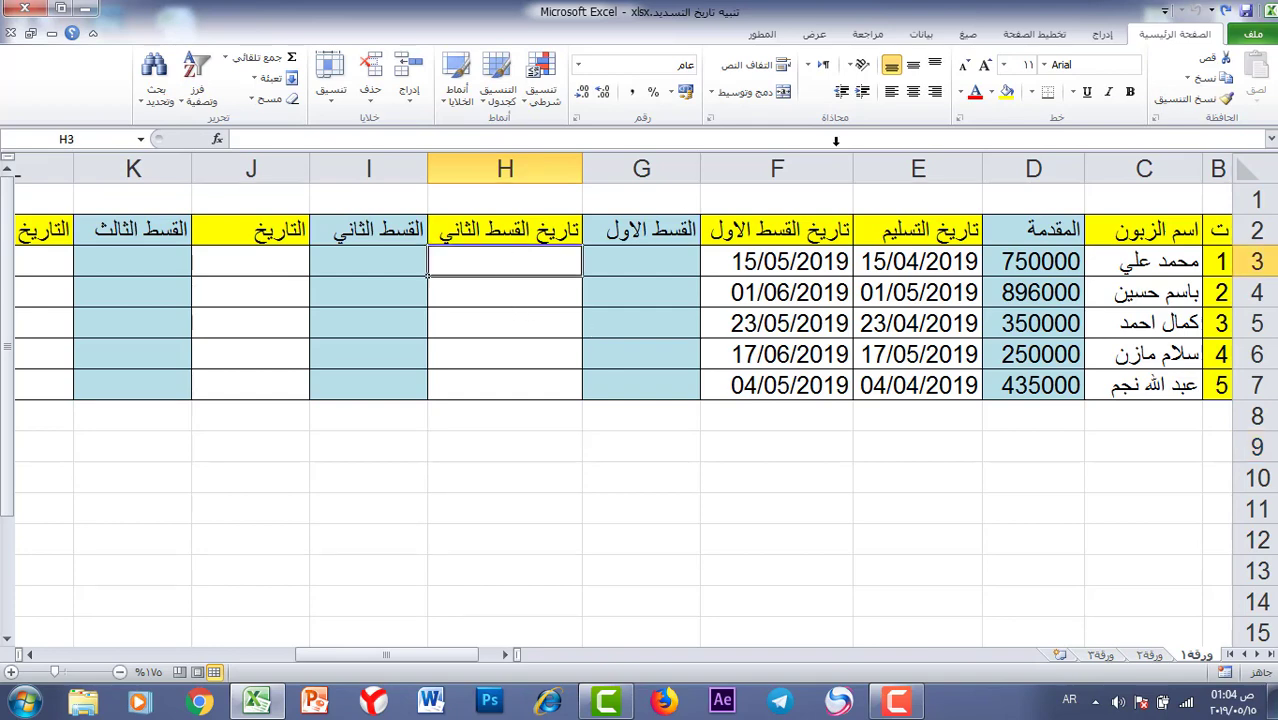
{"action": "left_click", "coordinate": [968, 35]}
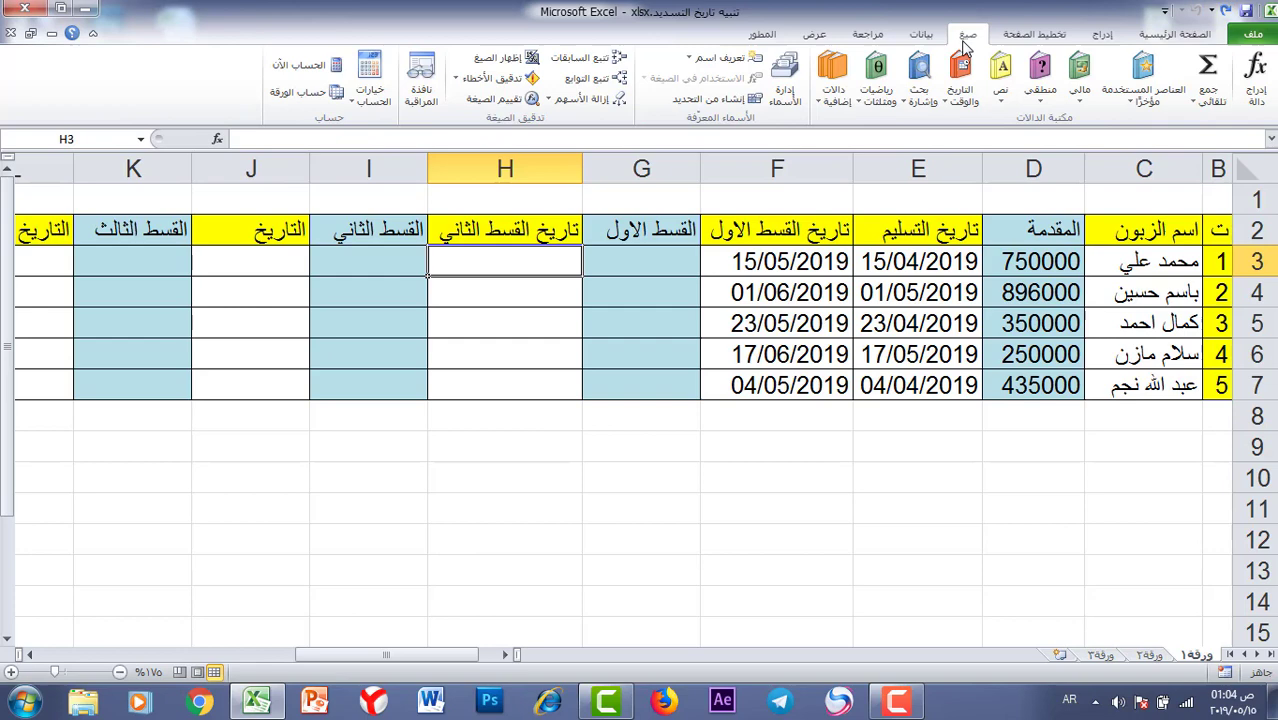
{"action": "left_click", "coordinate": [962, 96]}
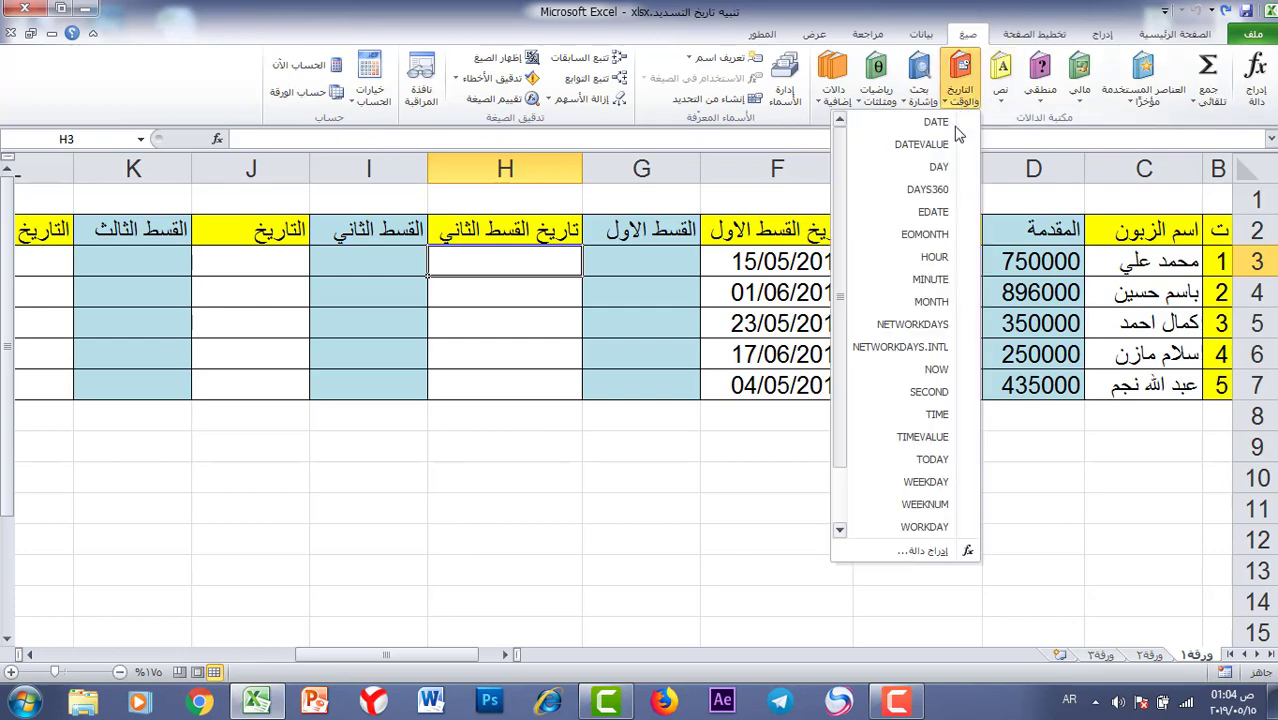
{"action": "left_click", "coordinate": [912, 212]}
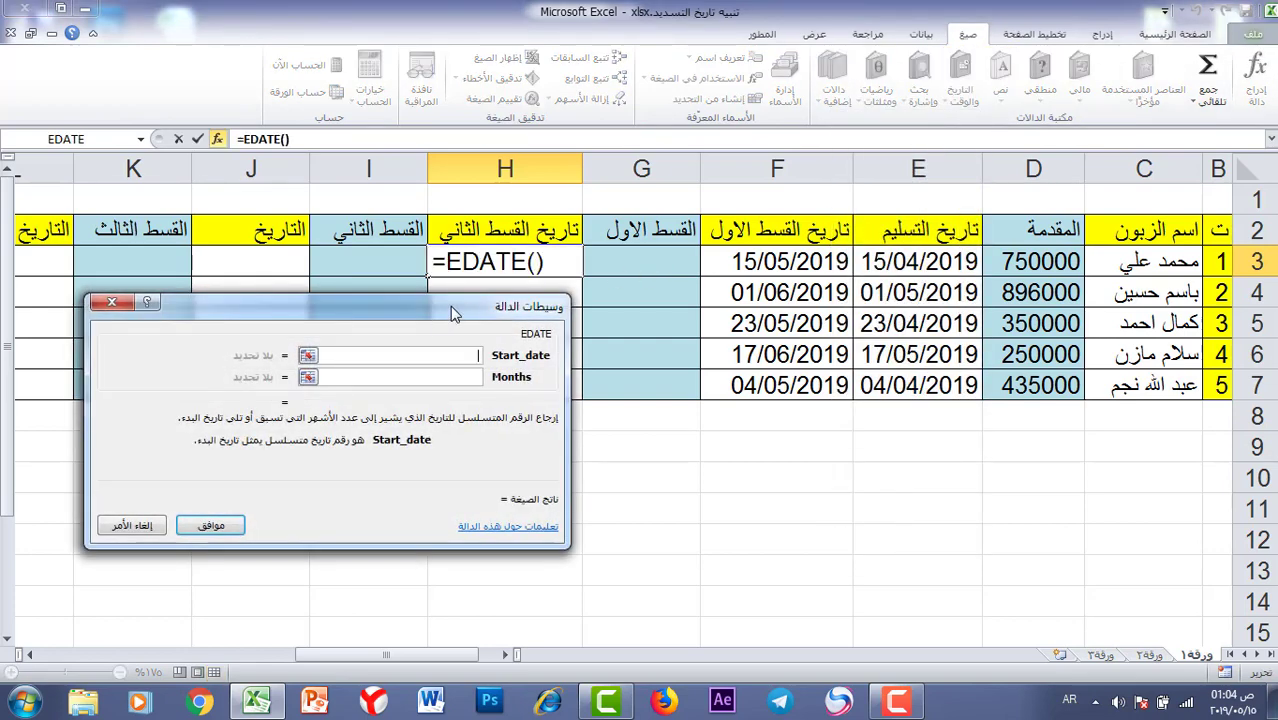
{"action": "left_click_drag", "start_coordinate": [450, 306], "coordinate": [562, 317]}
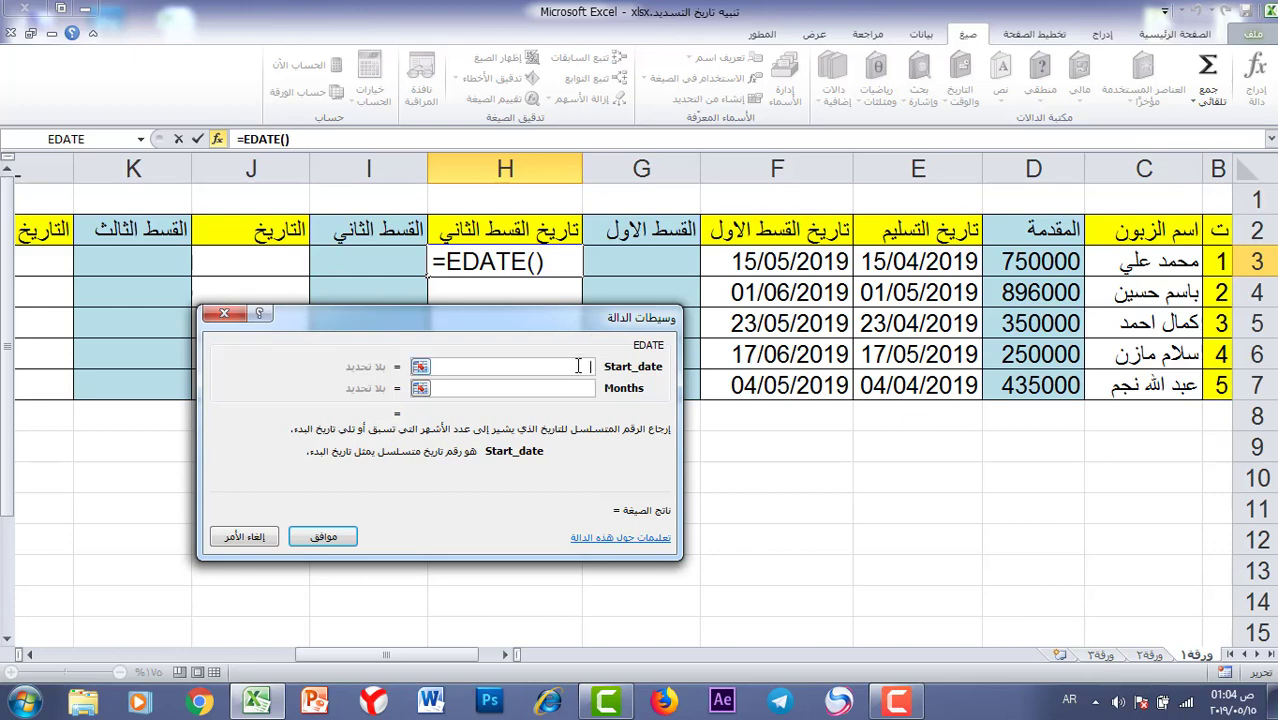
{"action": "left_click", "coordinate": [791, 262]}
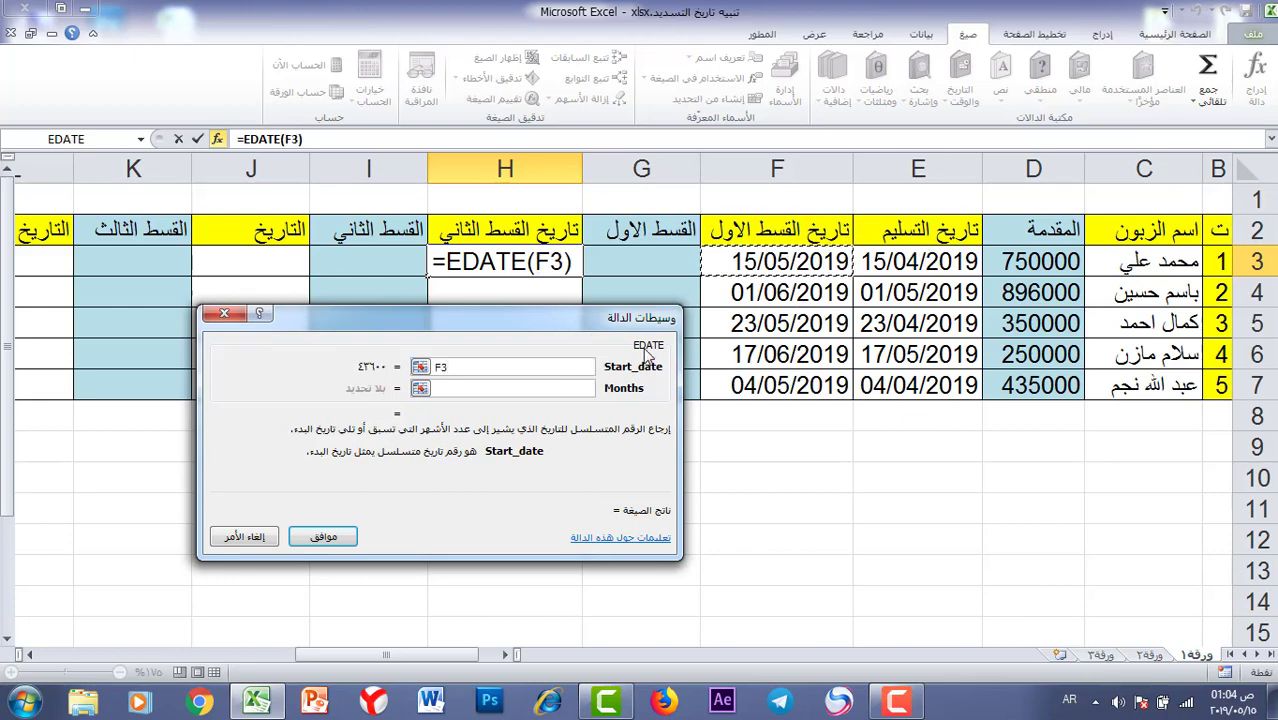
{"action": "left_click", "coordinate": [540, 388]}
{"action": "type", "text": "1"}
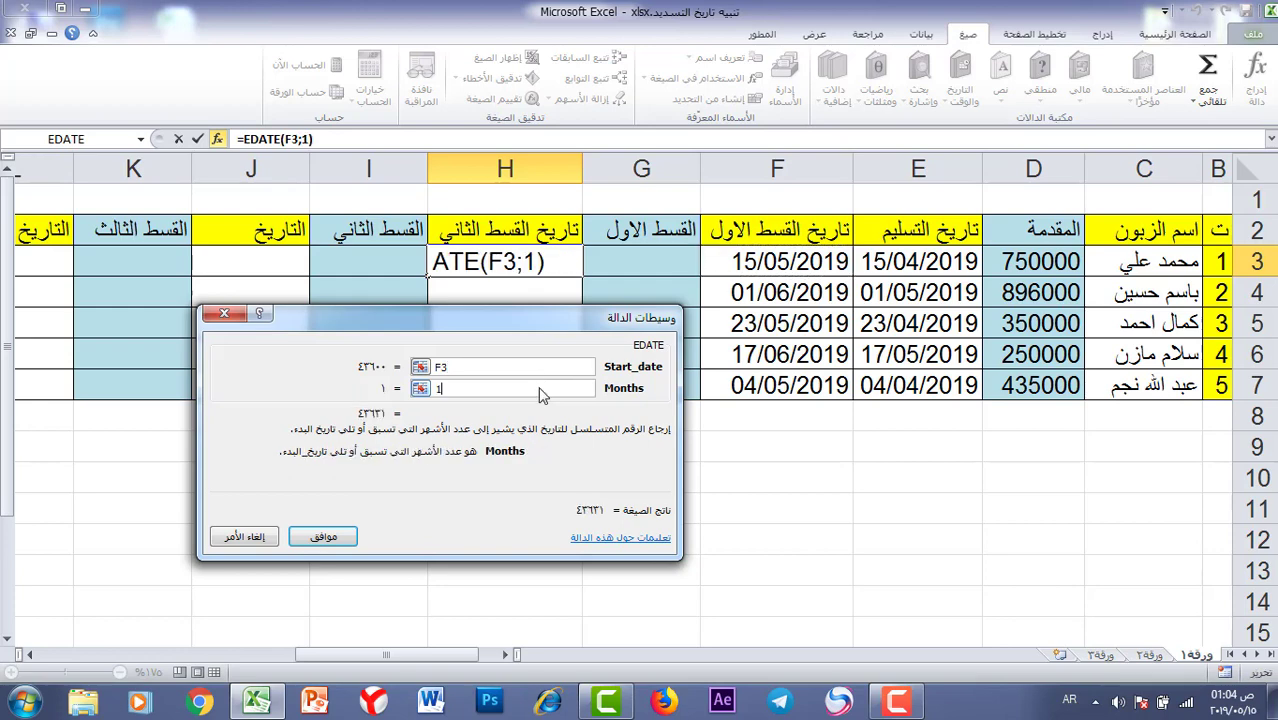
Try the delivery date in E3 as the EDATE start date with 2 months.
{"action": "left_click_drag", "start_coordinate": [490, 370], "coordinate": [415, 368]}
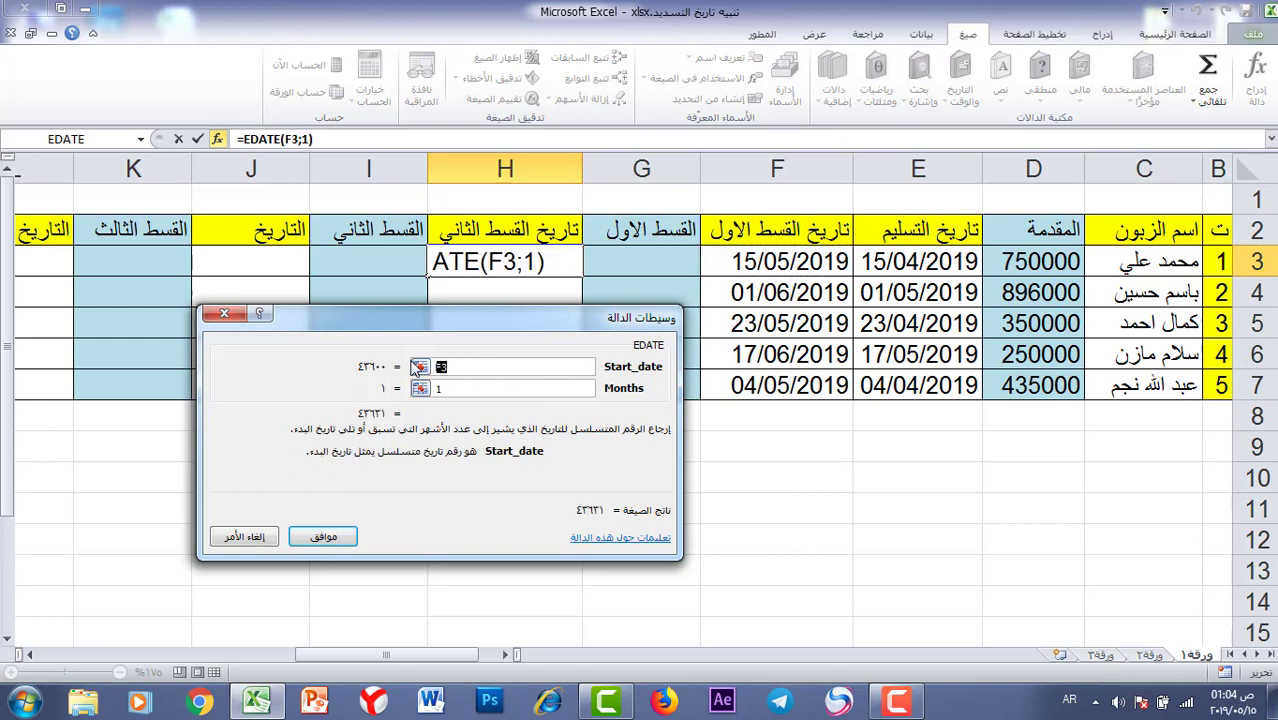
{"action": "key", "text": "BackSpace"}
{"action": "left_click", "coordinate": [908, 262]}
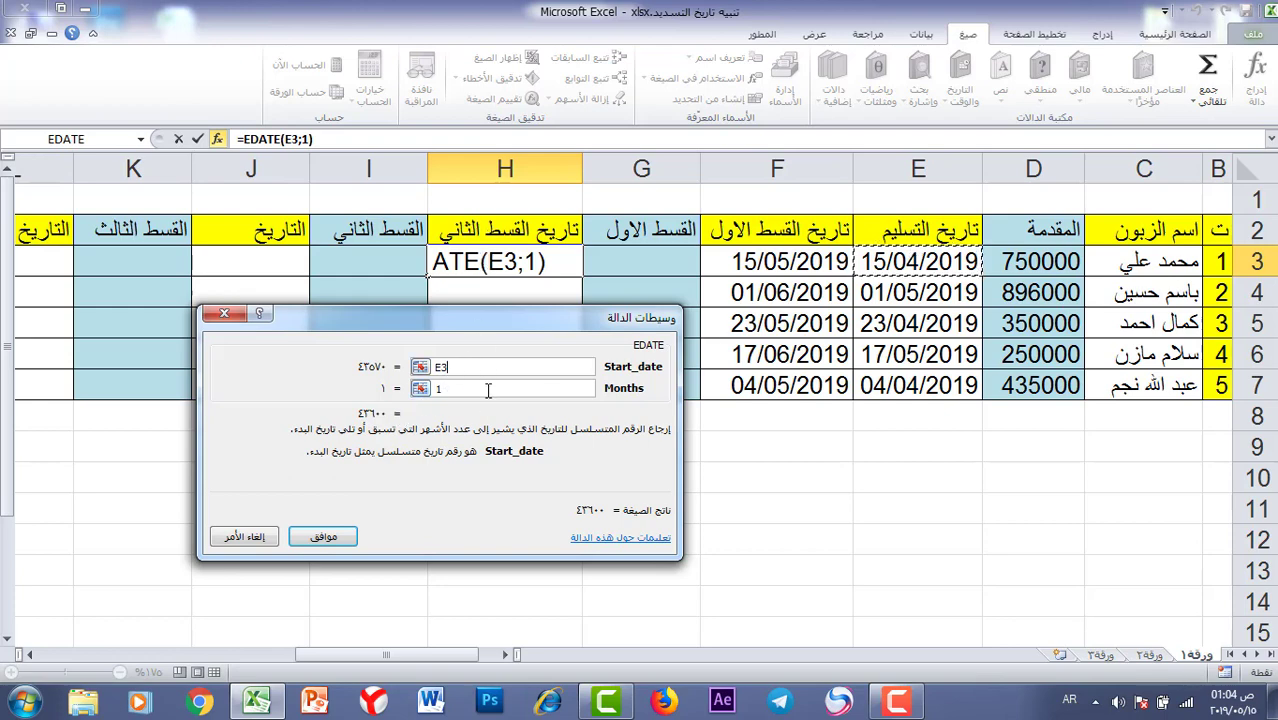
{"action": "key", "text": "Tab"}
{"action": "type", "text": "2"}
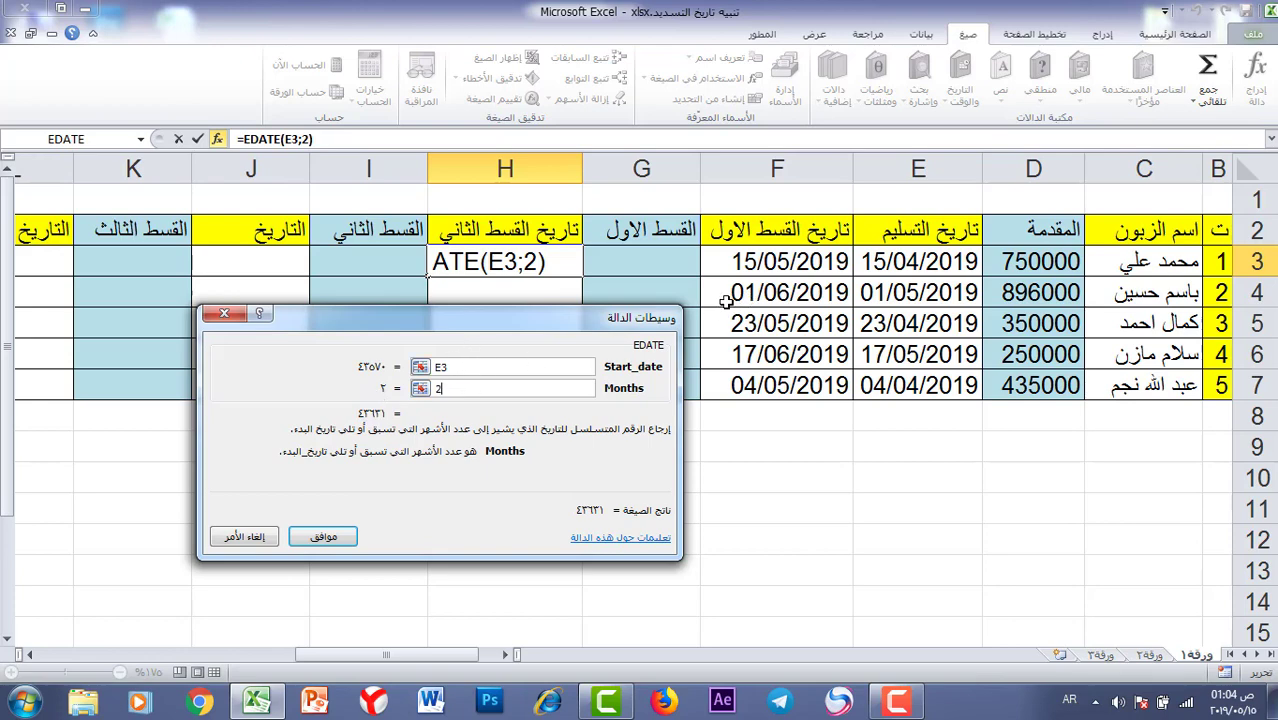
Set the EDATE start date to F3 and the months to 1, and enter the formula in H3.
{"action": "left_click_drag", "start_coordinate": [548, 363], "coordinate": [384, 368]}
{"action": "key", "text": "BackSpace"}
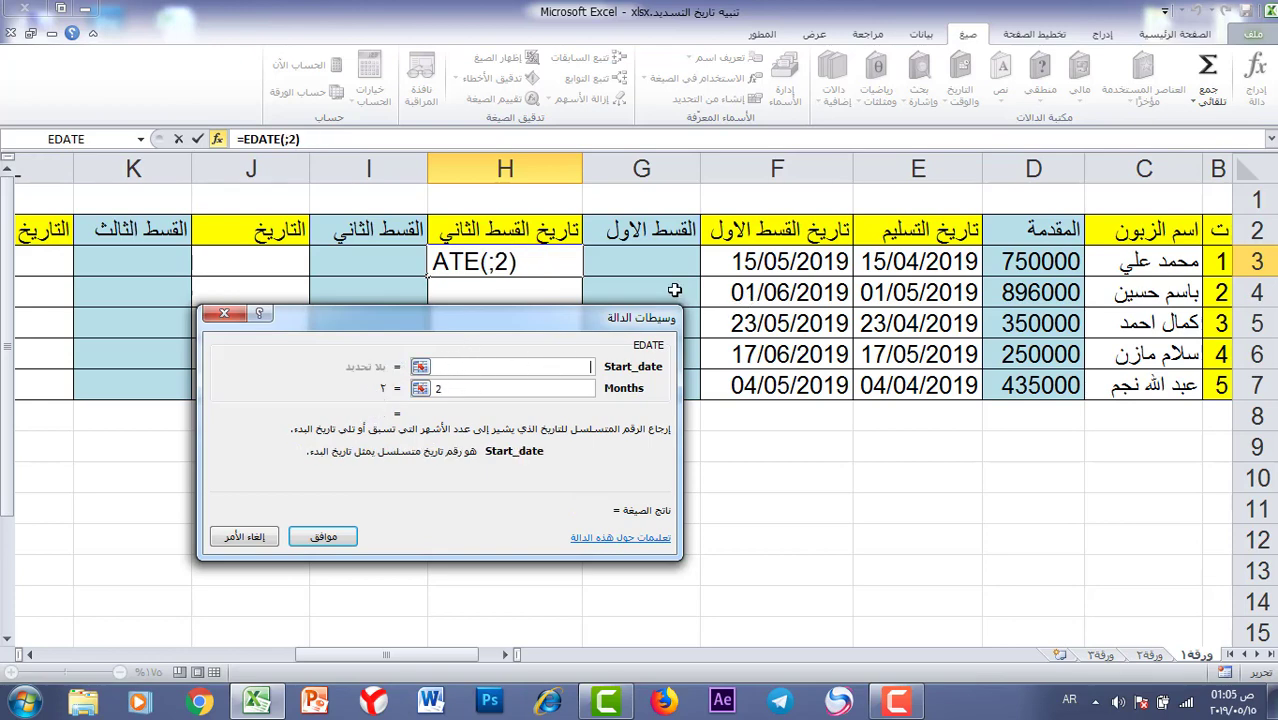
{"action": "left_click", "coordinate": [777, 259]}
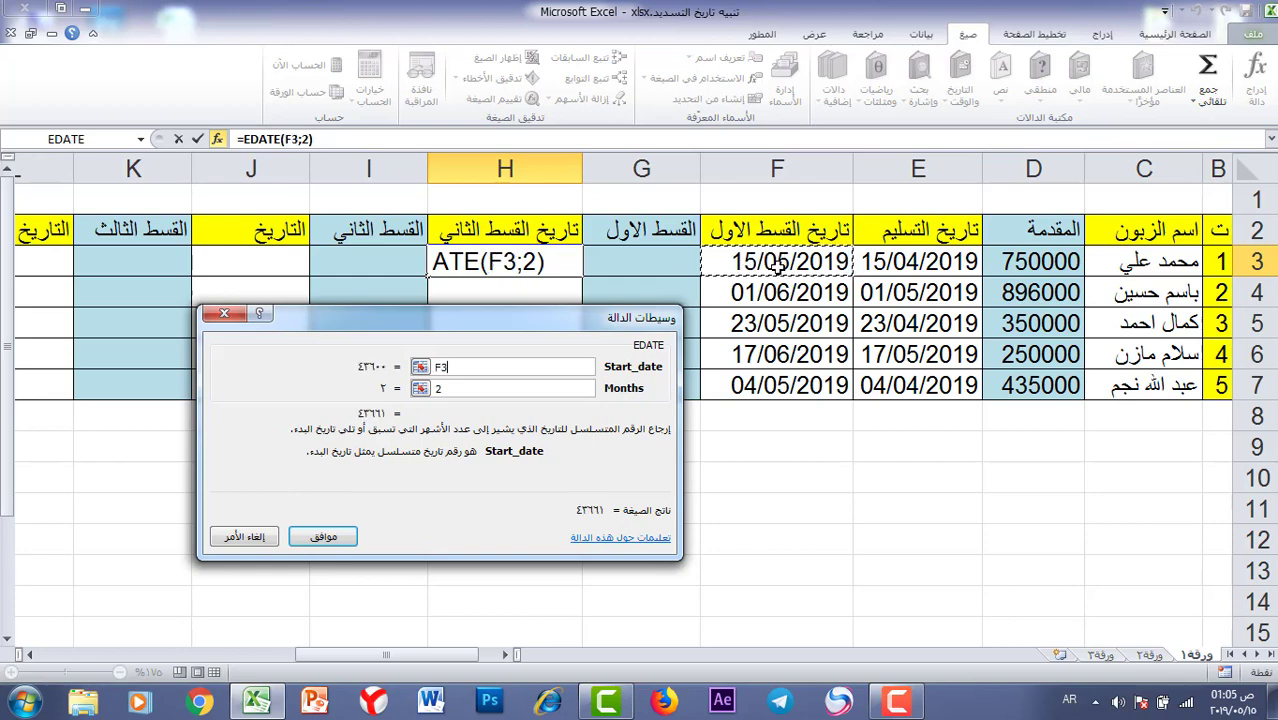
{"action": "left_click", "coordinate": [461, 392]}
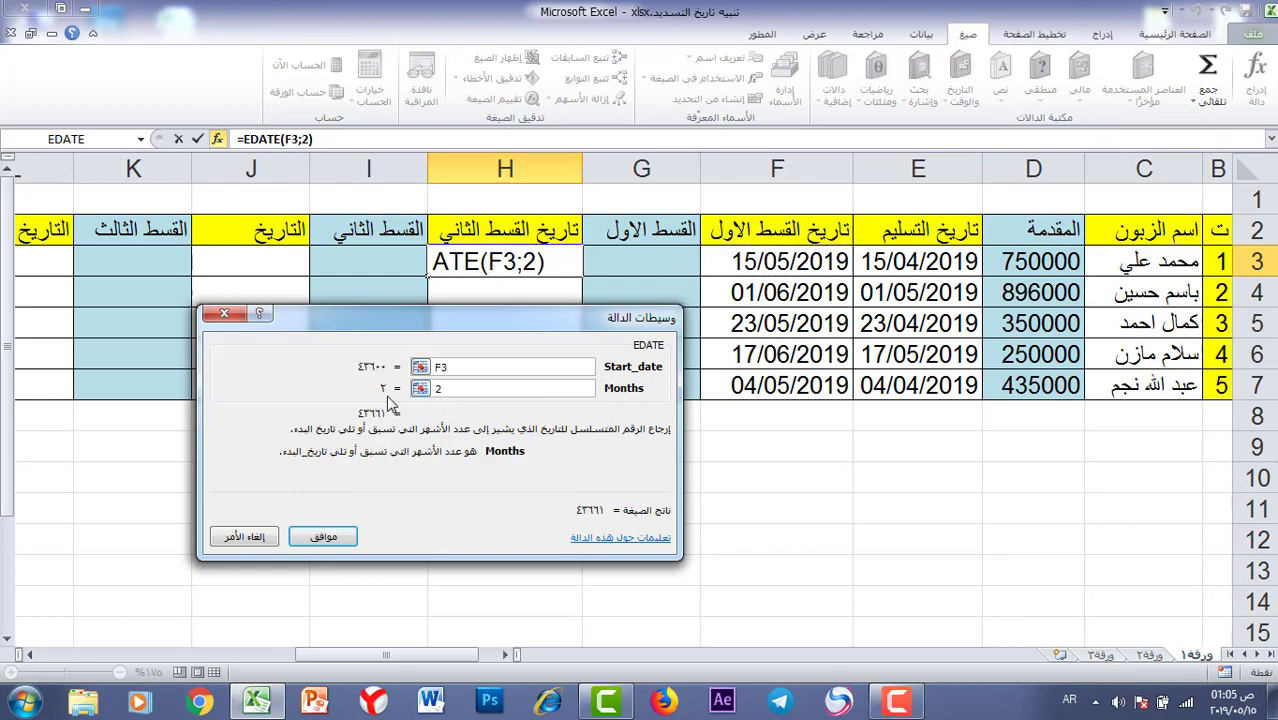
{"action": "type", "text": "1"}
{"action": "left_click", "coordinate": [335, 540]}
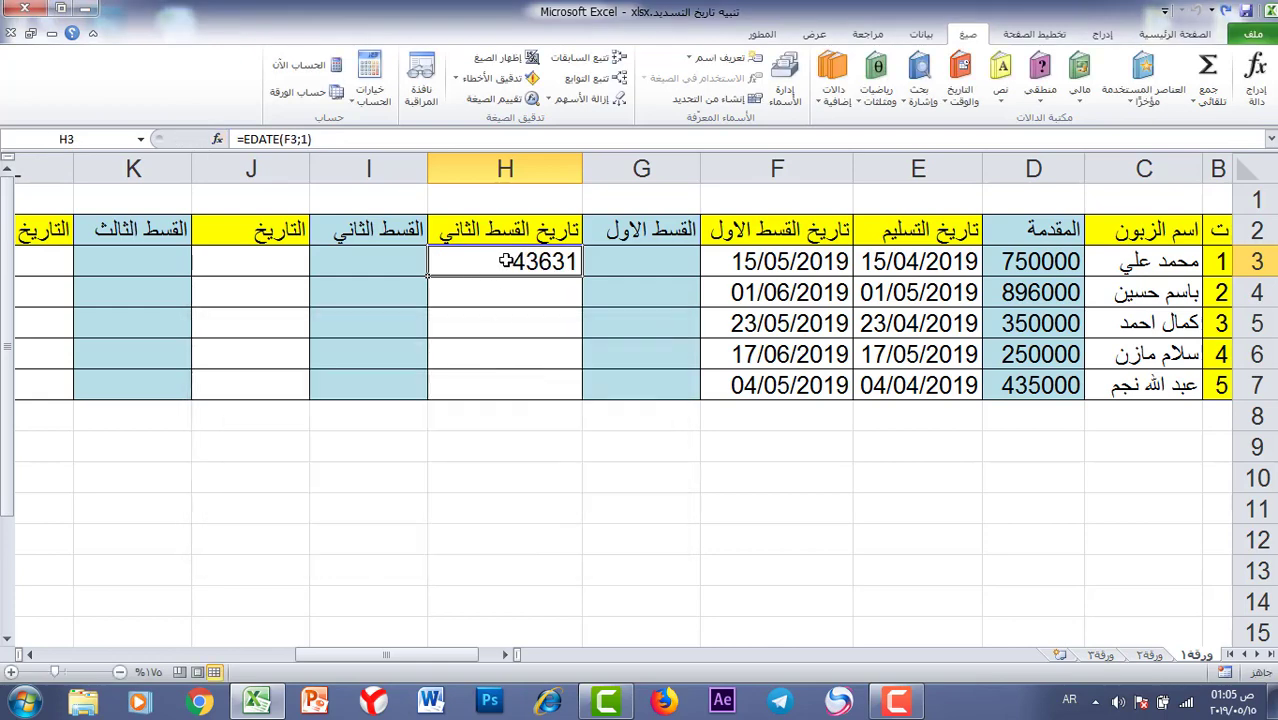
Fill the H3 formula down through H7 and format the range as Short Date.
{"action": "left_click_drag", "start_coordinate": [429, 276], "coordinate": [439, 400]}
{"action": "left_click", "coordinate": [1175, 34]}
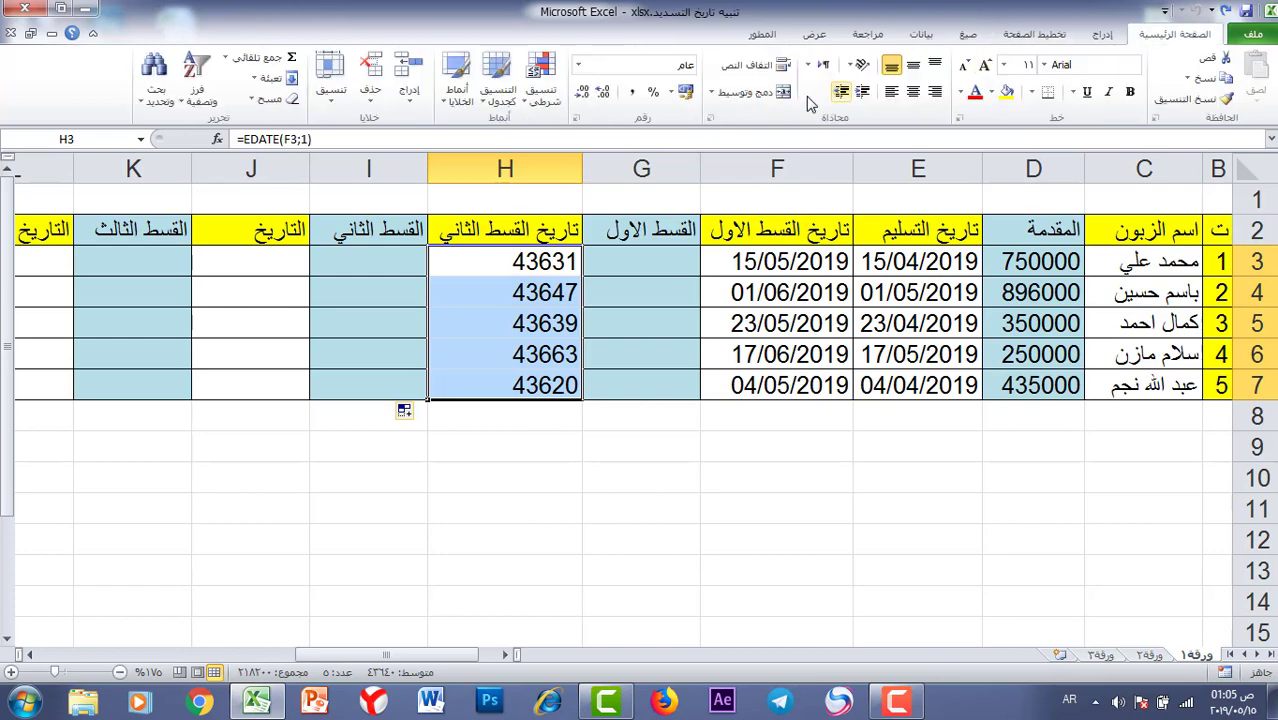
{"action": "left_click", "coordinate": [580, 66]}
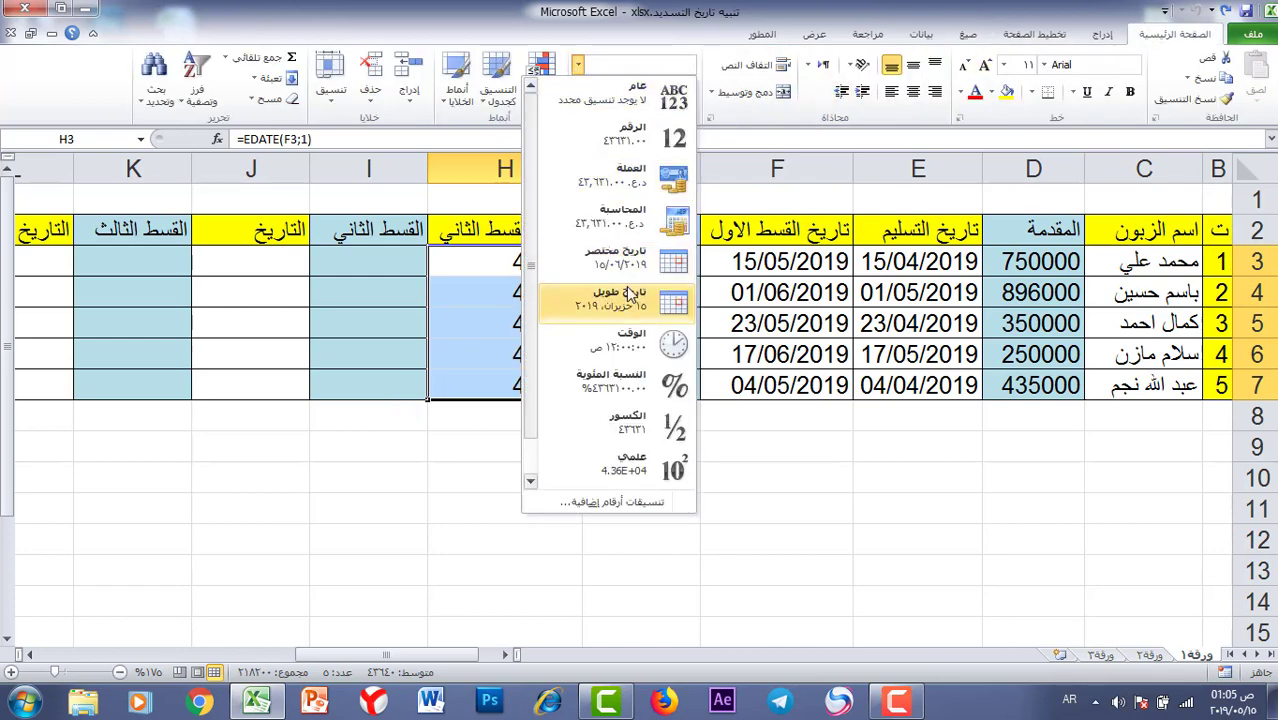
{"action": "left_click", "coordinate": [610, 258]}
{"action": "left_click", "coordinate": [508, 503]}
{"action": "left_click", "coordinate": [485, 530]}
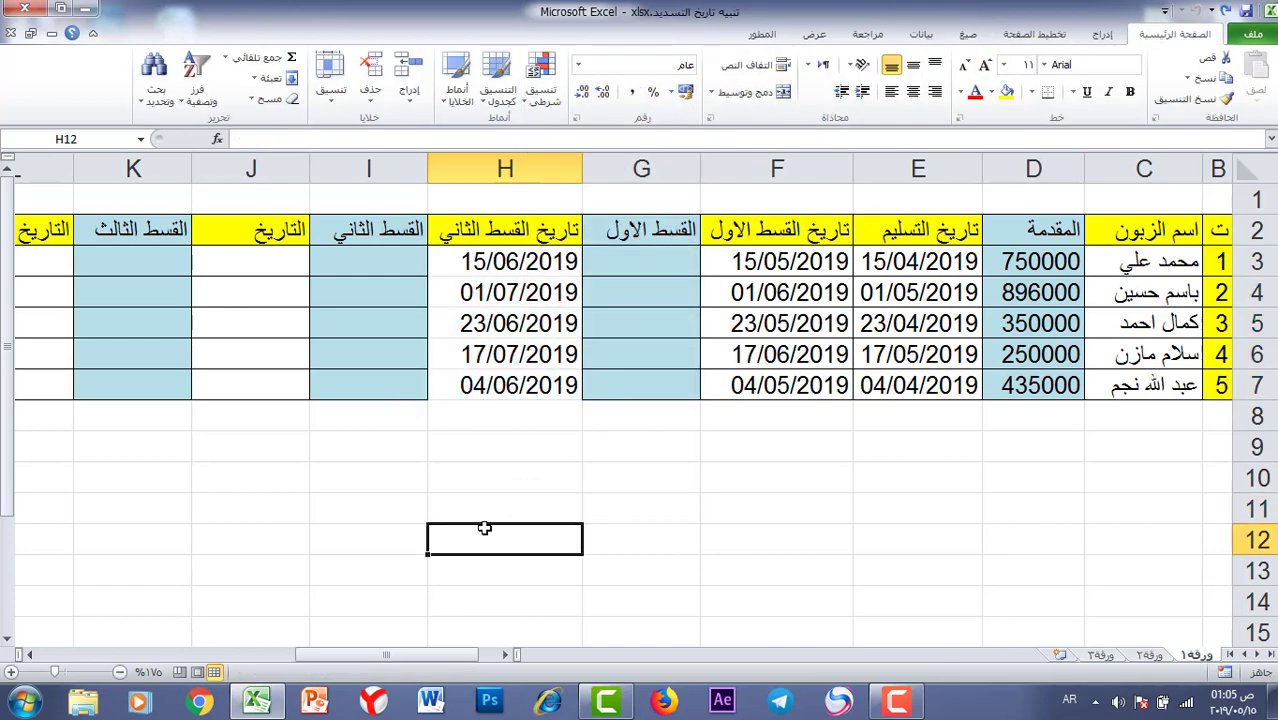
Change the header in J2 to "تاريخ القسط الثالث" and widen column J to fit it.
{"action": "left_click_drag", "start_coordinate": [238, 262], "coordinate": [234, 379]}
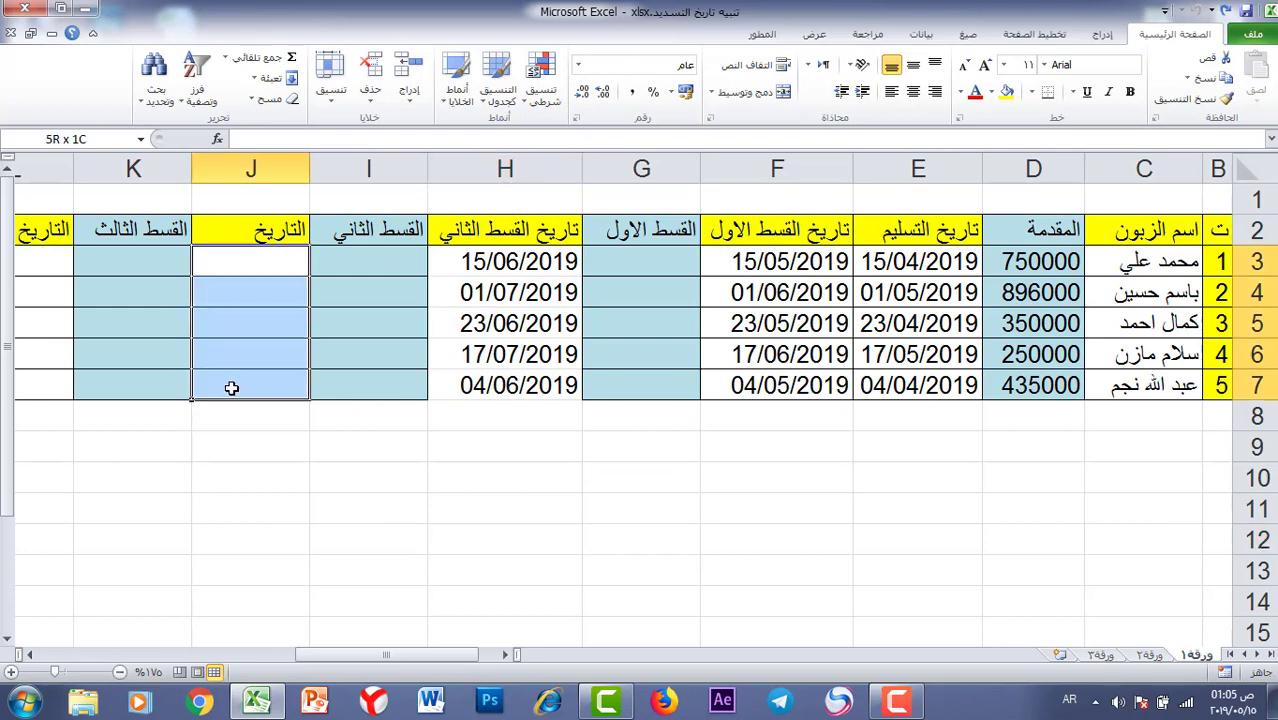
{"action": "left_click", "coordinate": [273, 232]}
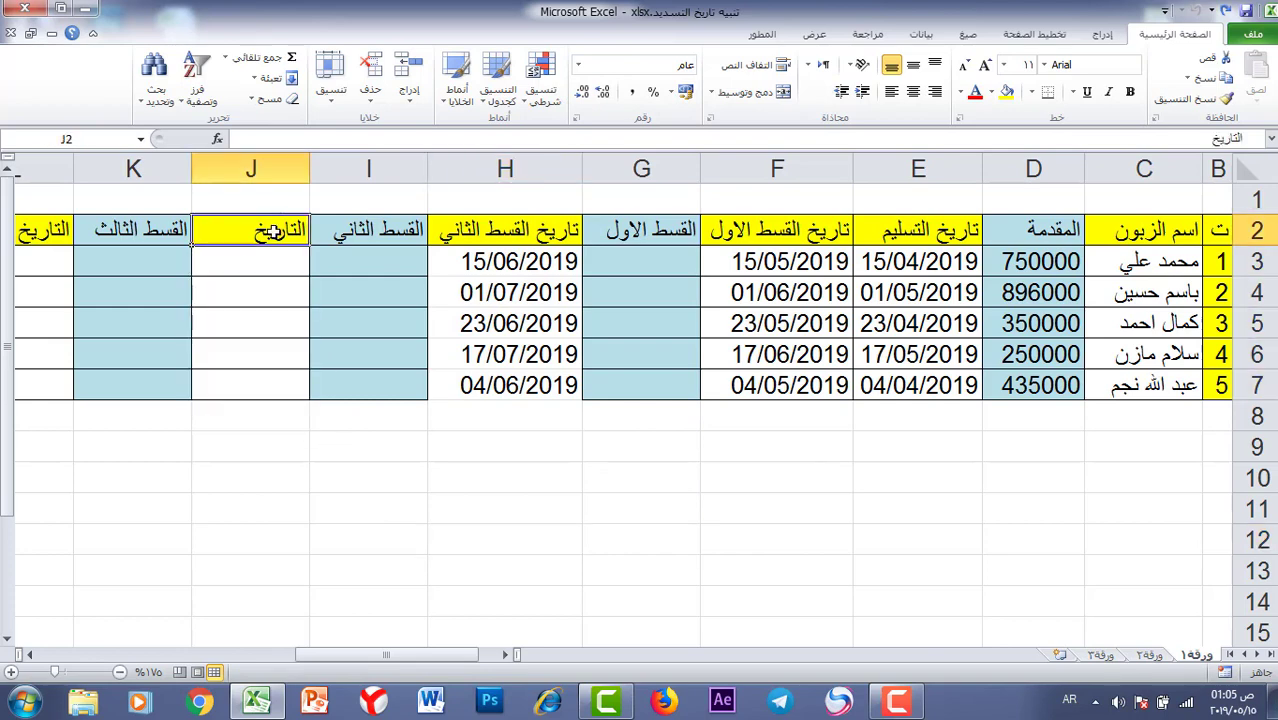
{"action": "type", "text": "تاريخ"}
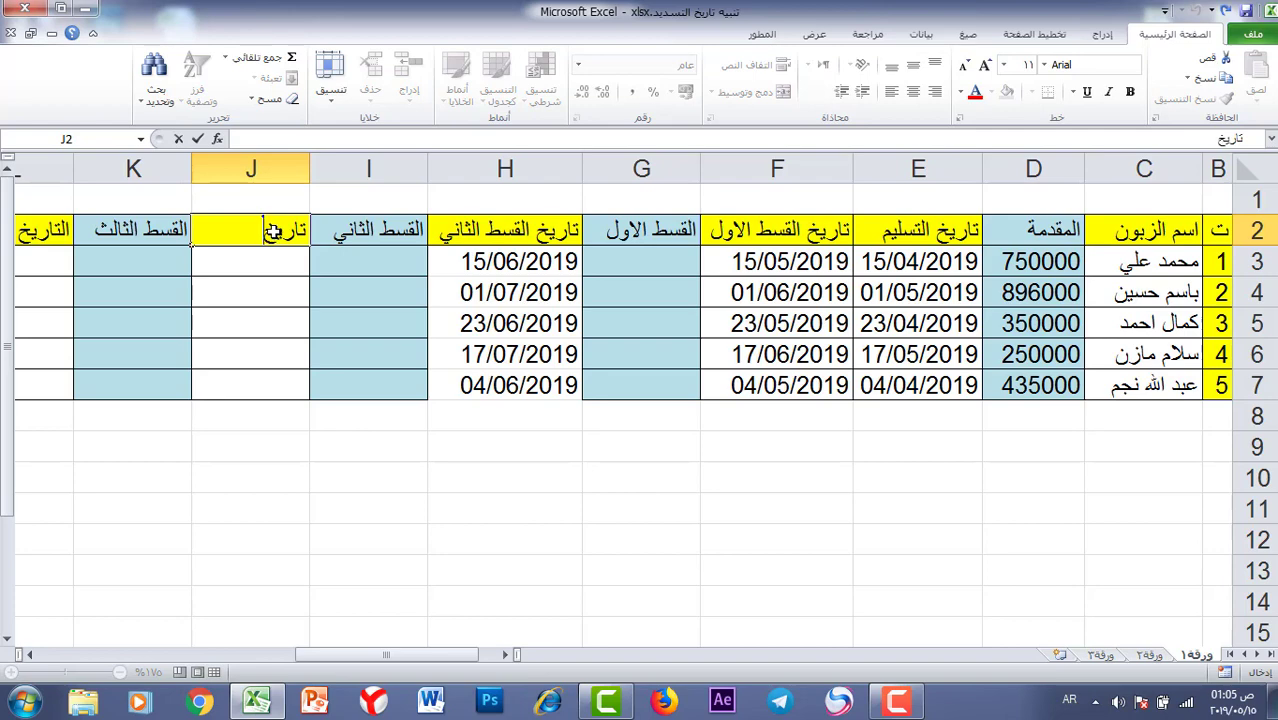
{"action": "type", "text": " القسط"}
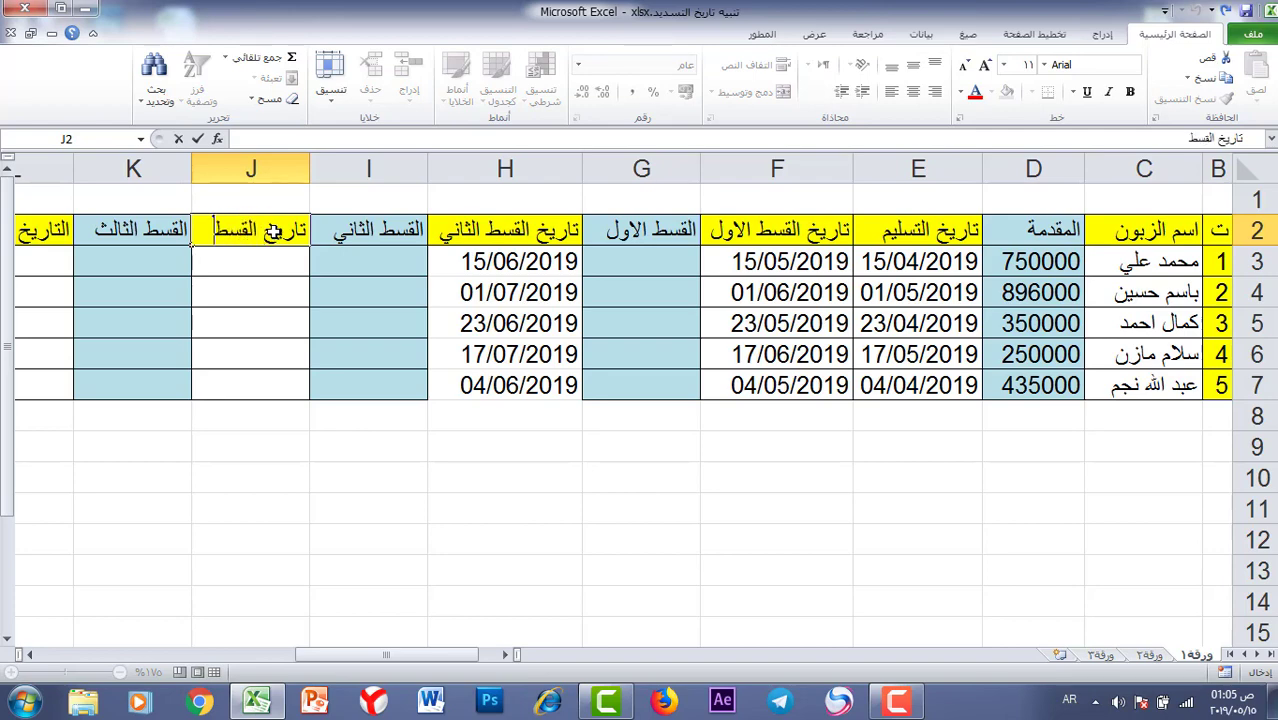
{"action": "type", "text": " الثالث"}
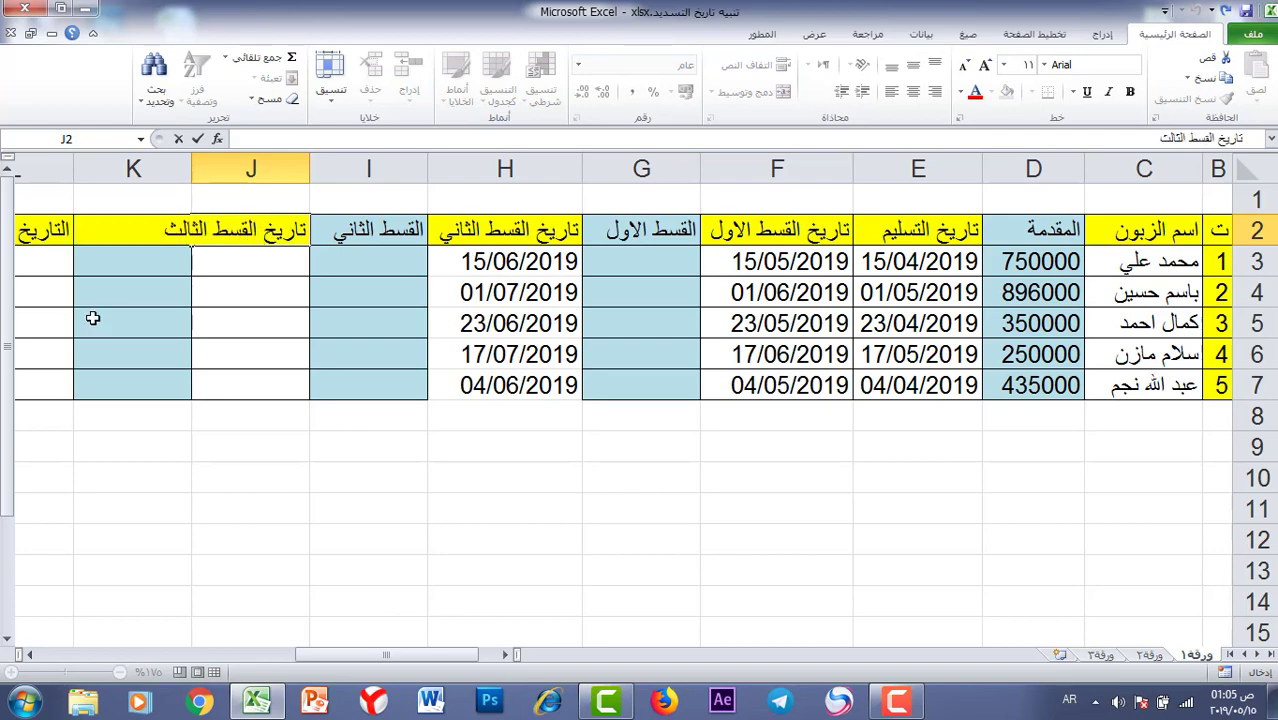
{"action": "left_click", "coordinate": [182, 168]}
{"action": "left_click_drag", "start_coordinate": [191, 168], "coordinate": [155, 168]}
Insert an EDATE function in J3 with H3 as the start date and 1 as the number of months.
{"action": "left_click", "coordinate": [228, 257]}
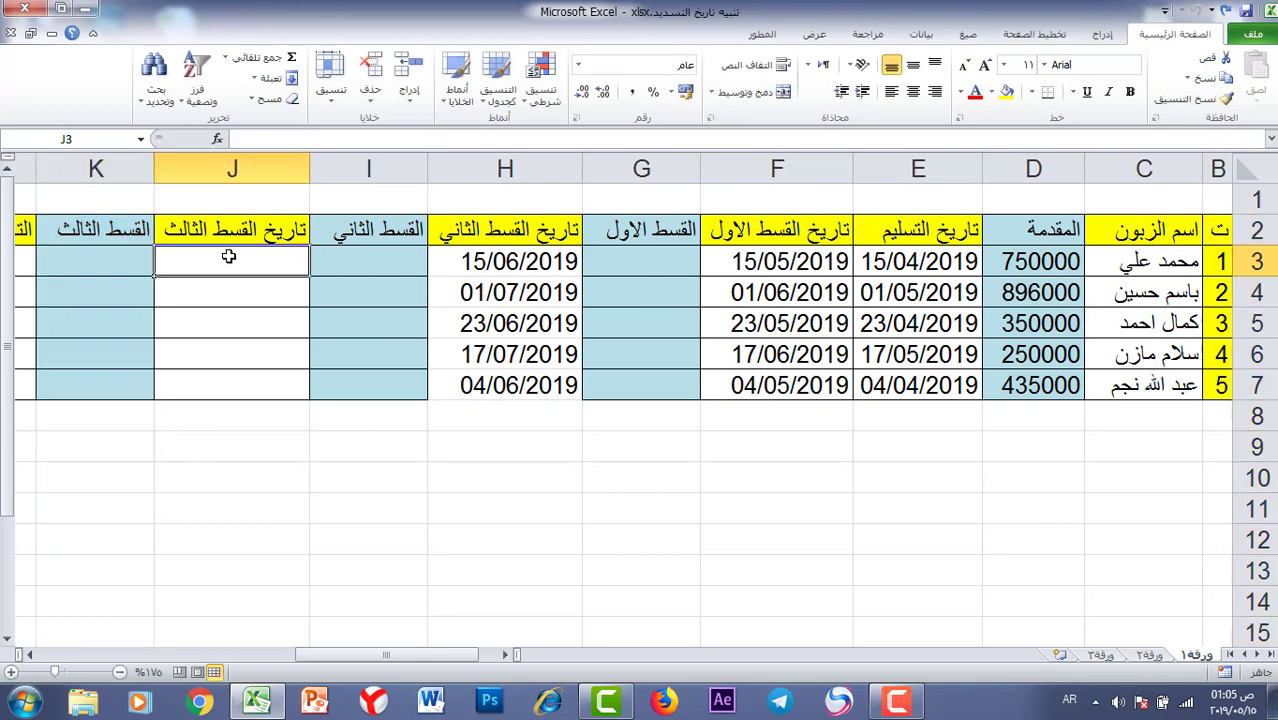
{"action": "left_click", "coordinate": [968, 34]}
{"action": "left_click", "coordinate": [960, 92]}
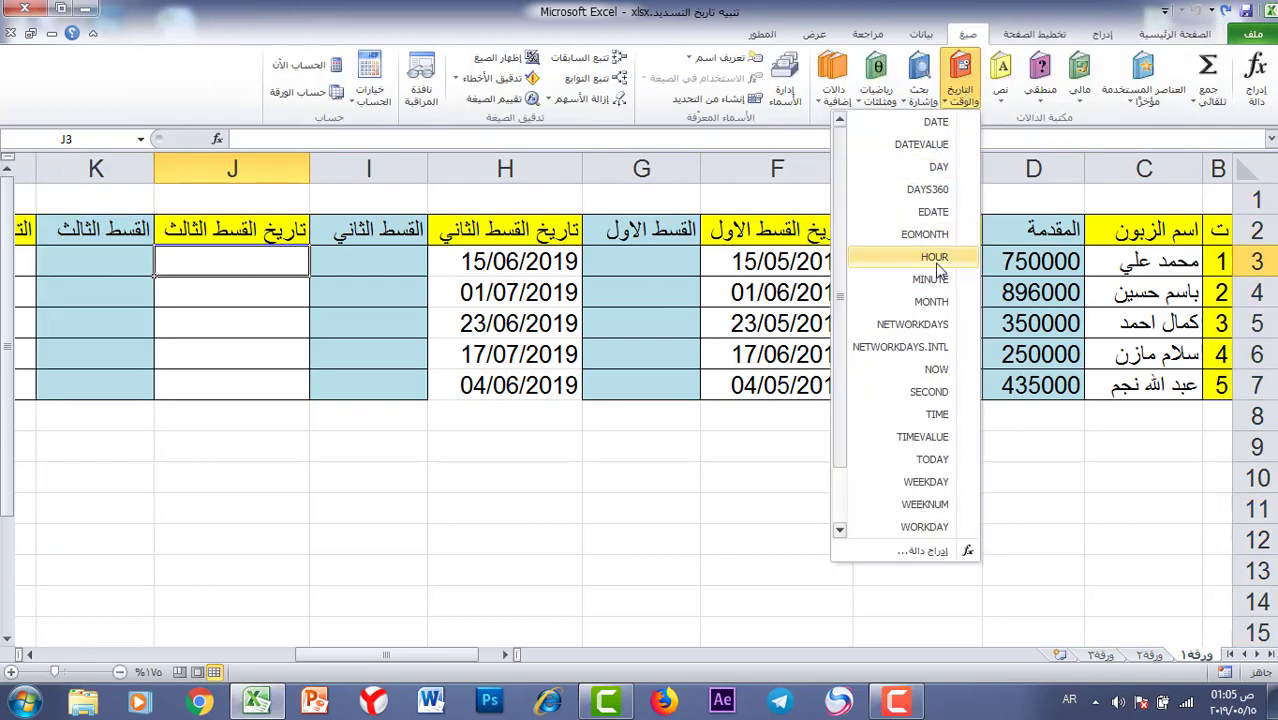
{"action": "left_click", "coordinate": [933, 211]}
{"action": "left_click_drag", "start_coordinate": [435, 343], "coordinate": [391, 383]}
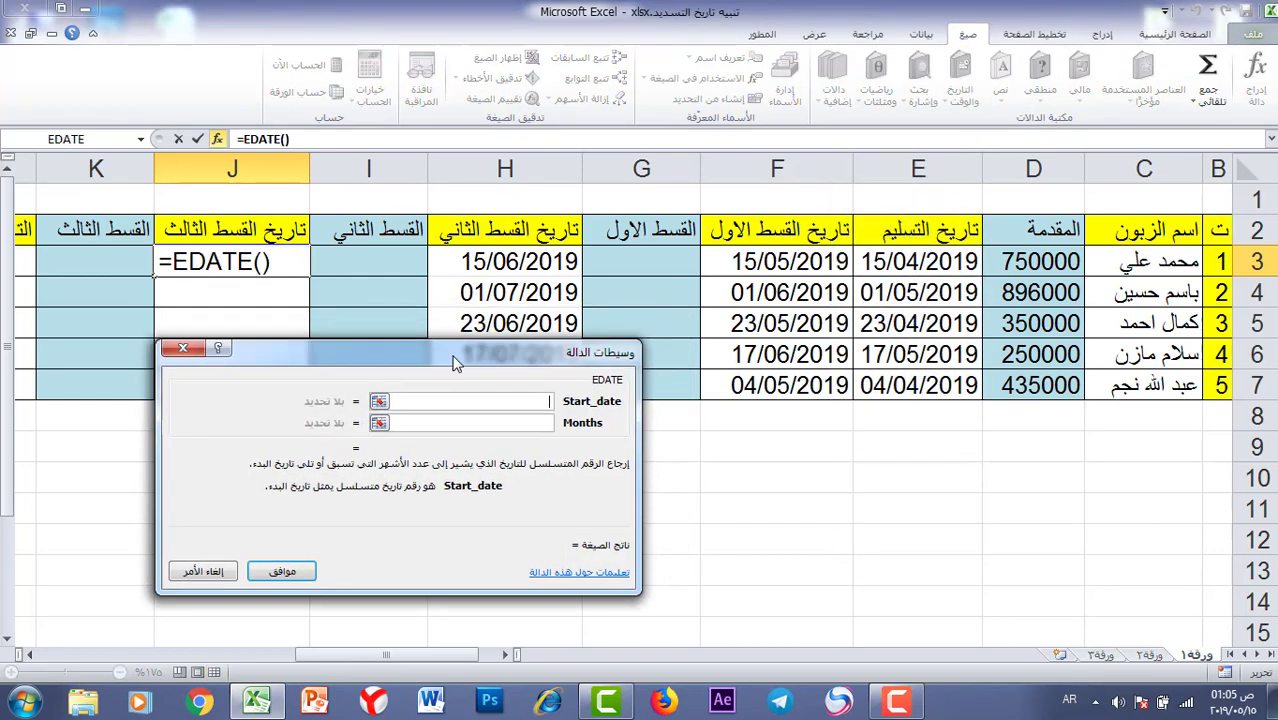
{"action": "left_click", "coordinate": [505, 262]}
{"action": "left_click", "coordinate": [466, 427]}
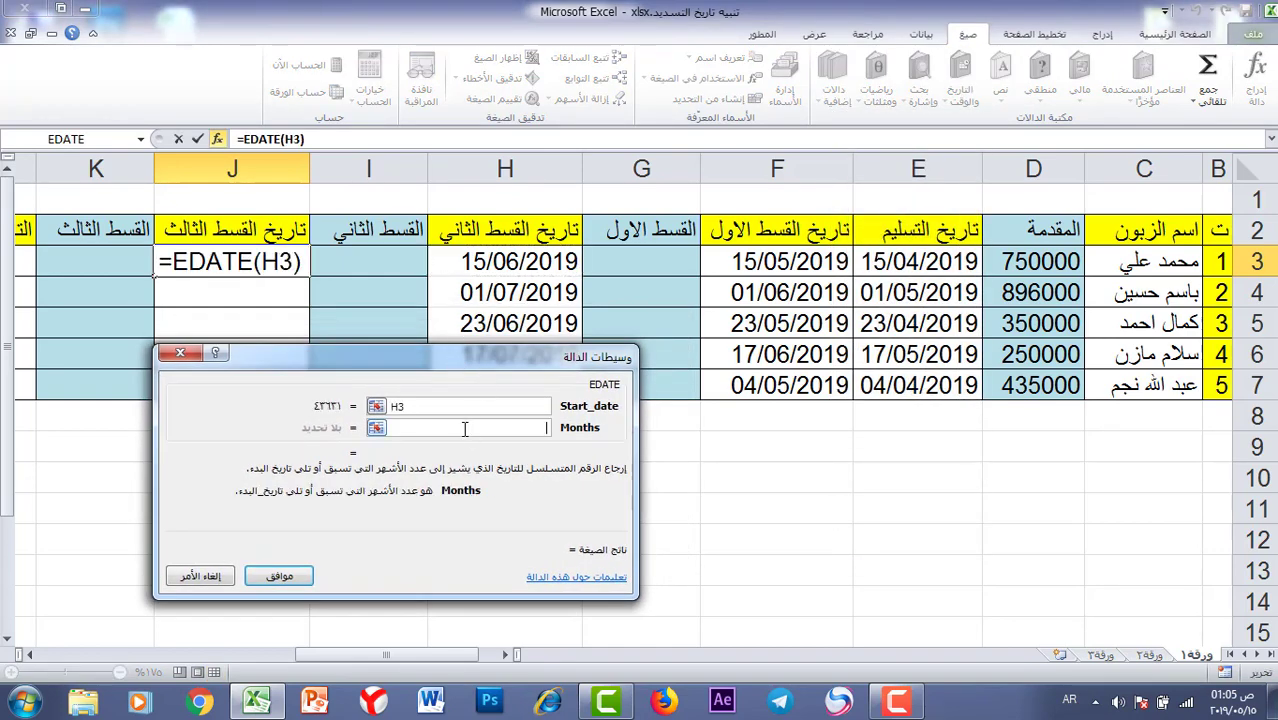
{"action": "type", "text": "1"}
{"action": "left_click", "coordinate": [279, 577]}
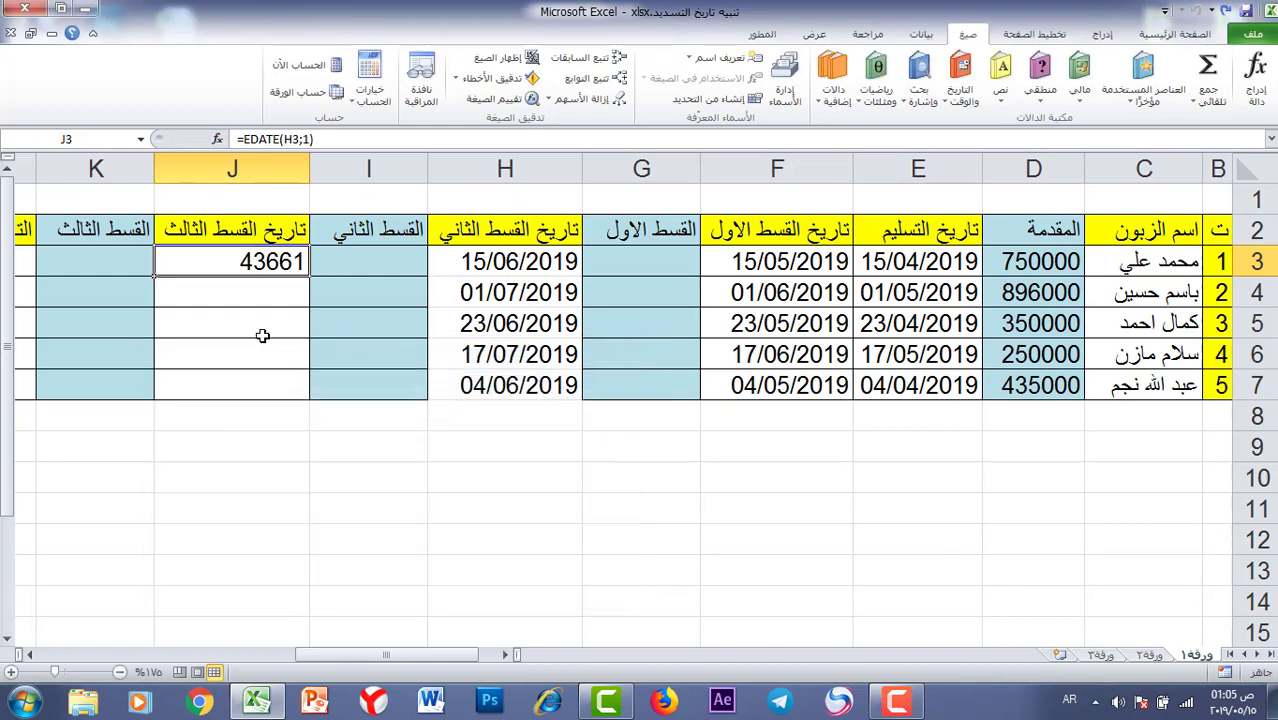
Fill the J3 formula down through J7 and format the range as Short Date.
{"action": "left_click_drag", "start_coordinate": [154, 277], "coordinate": [154, 403]}
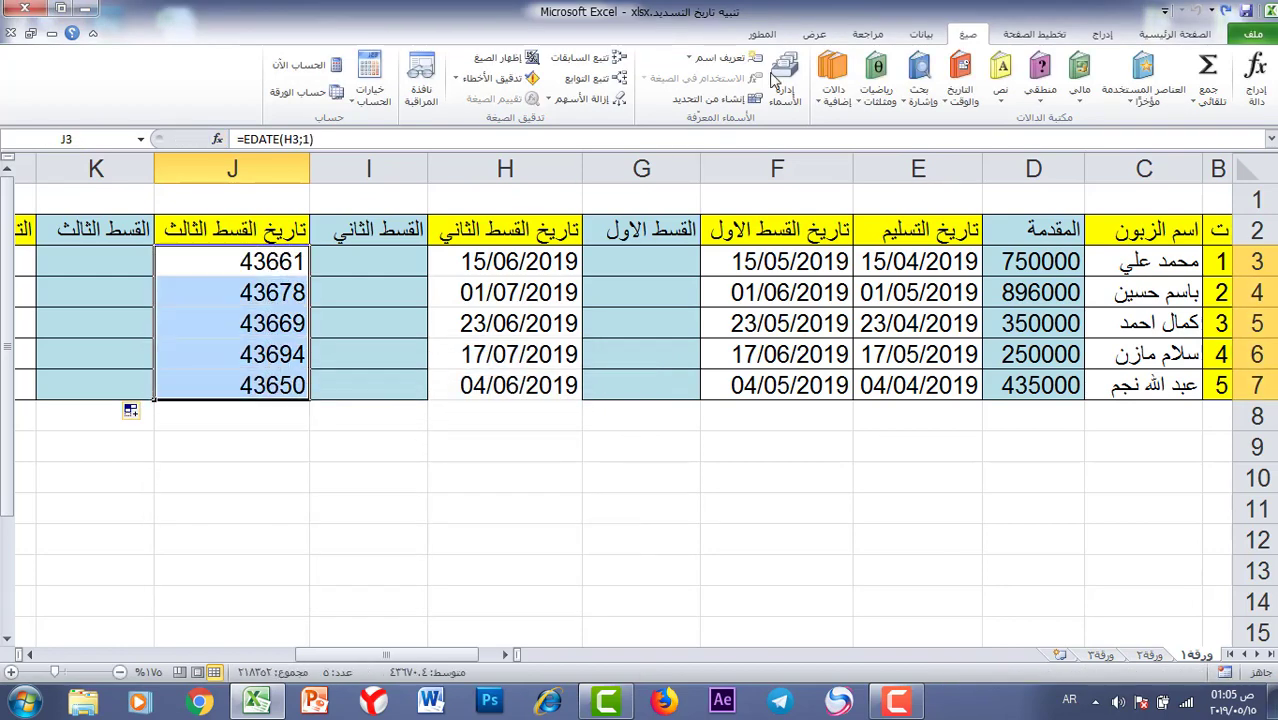
{"action": "left_click", "coordinate": [1150, 34]}
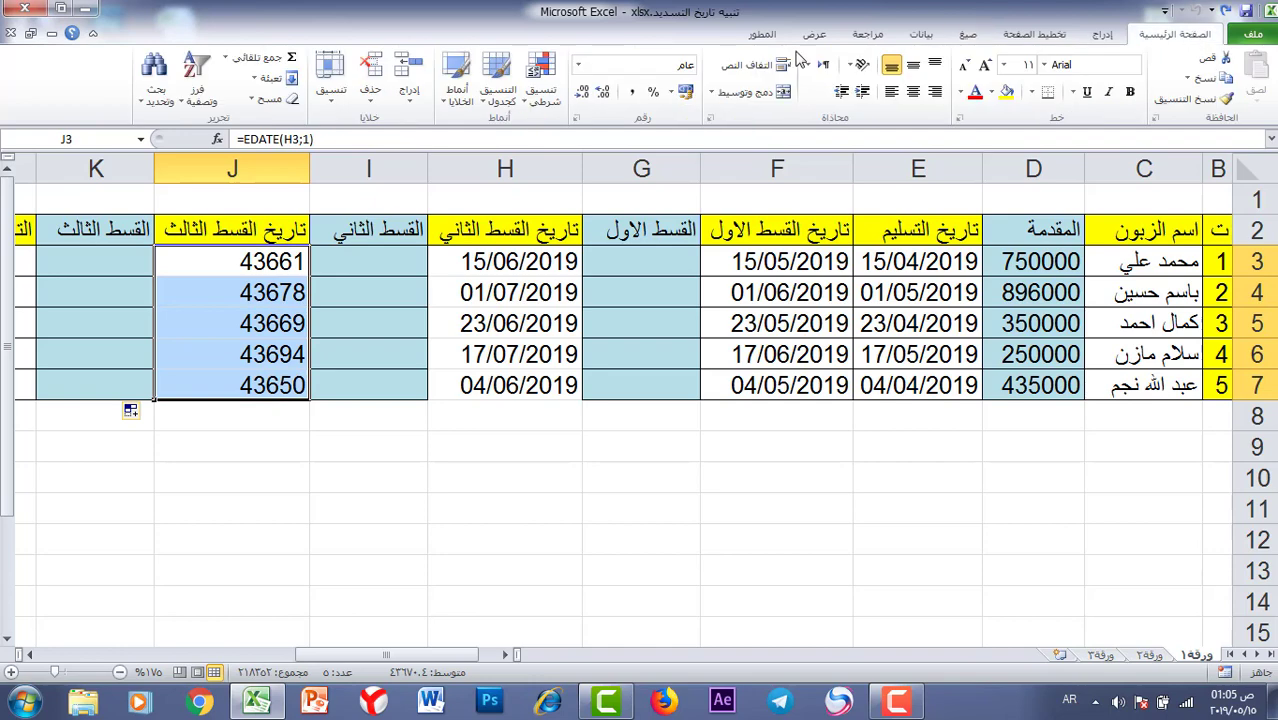
{"action": "left_click", "coordinate": [577, 64]}
{"action": "left_click", "coordinate": [623, 262]}
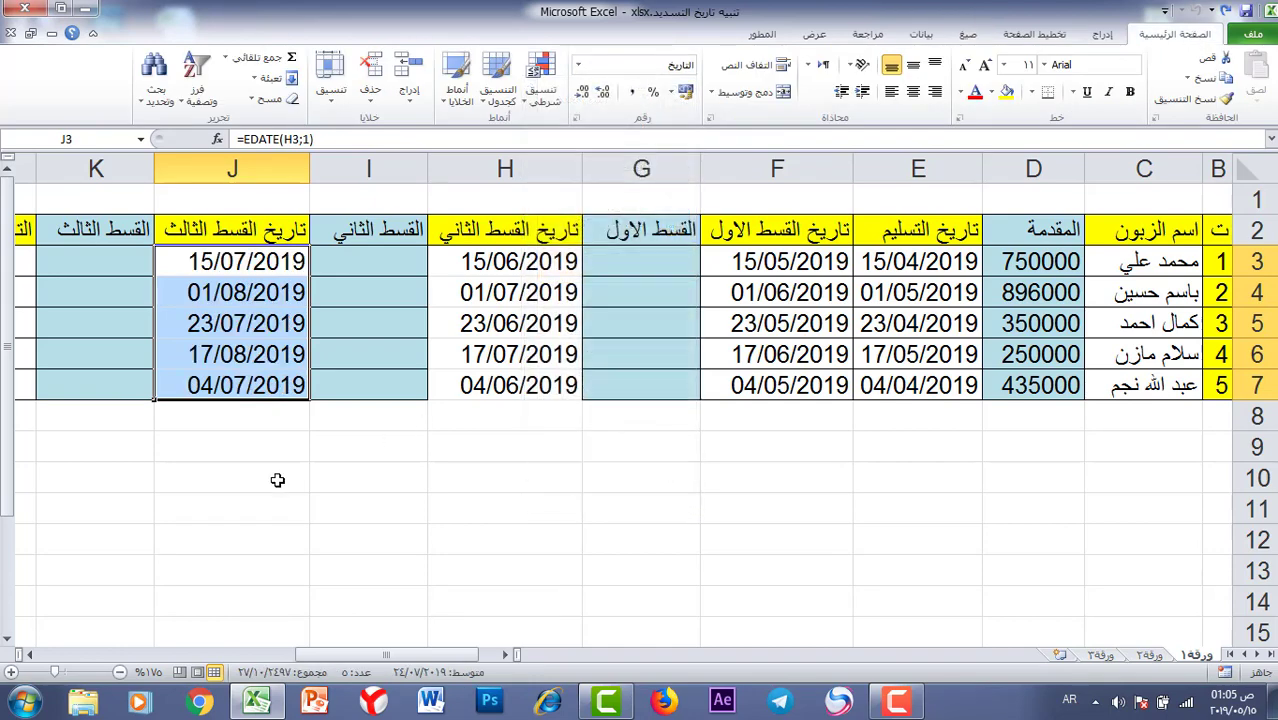
{"action": "left_click", "coordinate": [277, 476]}
{"action": "left_click", "coordinate": [203, 257]}
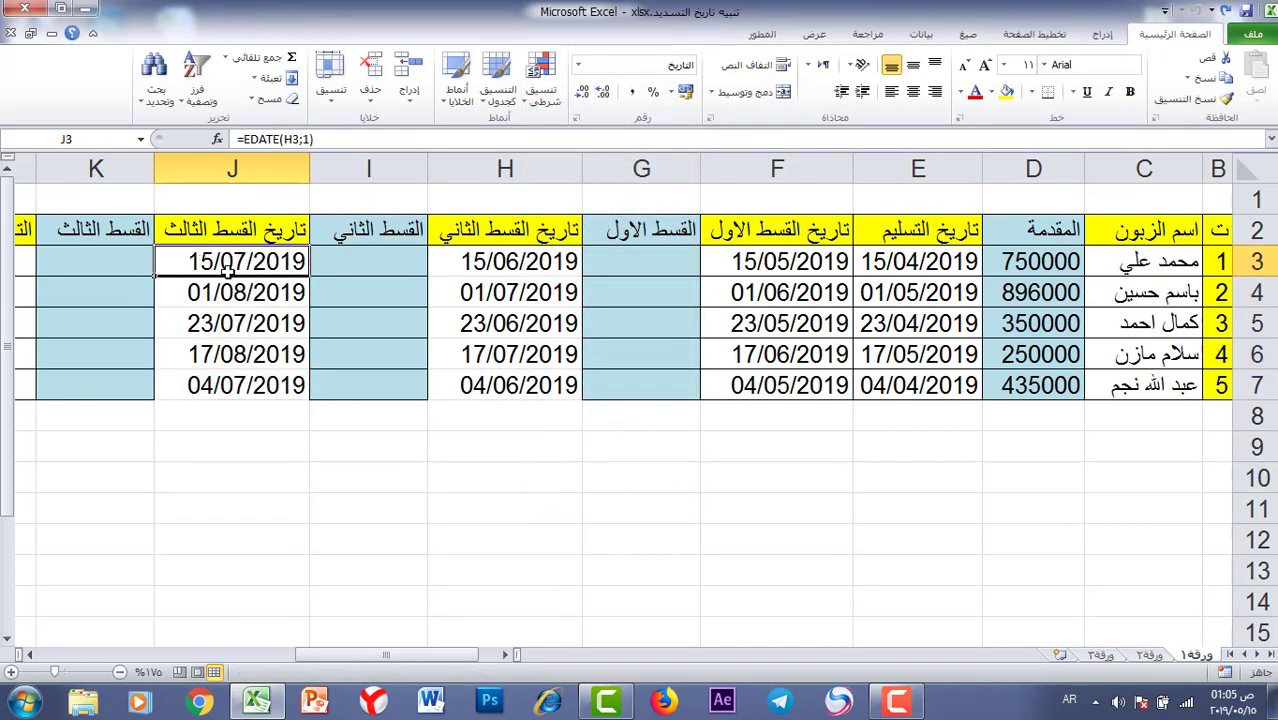
{"action": "left_click", "coordinate": [548, 268]}
{"action": "left_click", "coordinate": [735, 490]}
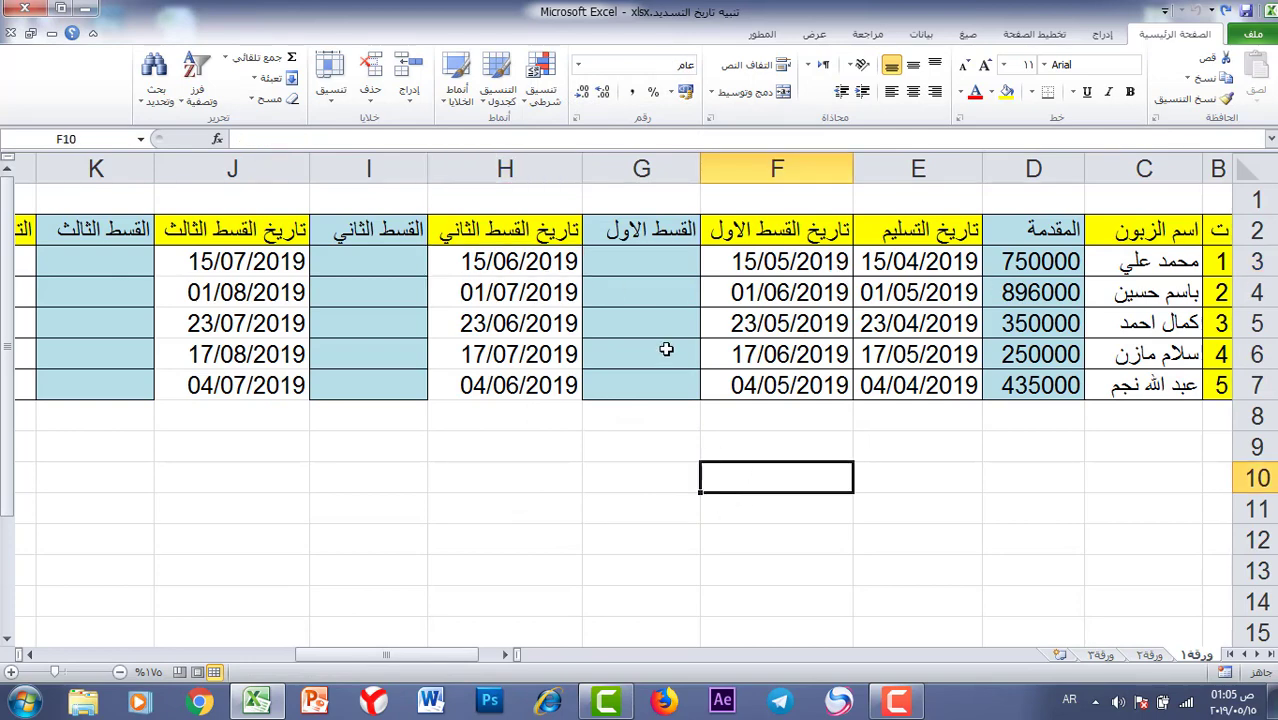
Set the first customer's delivery date in E3 to 17/04/2019 and check the instalment dates in columns F to J.
{"action": "left_click_drag", "start_coordinate": [462, 652], "coordinate": [525, 652]}
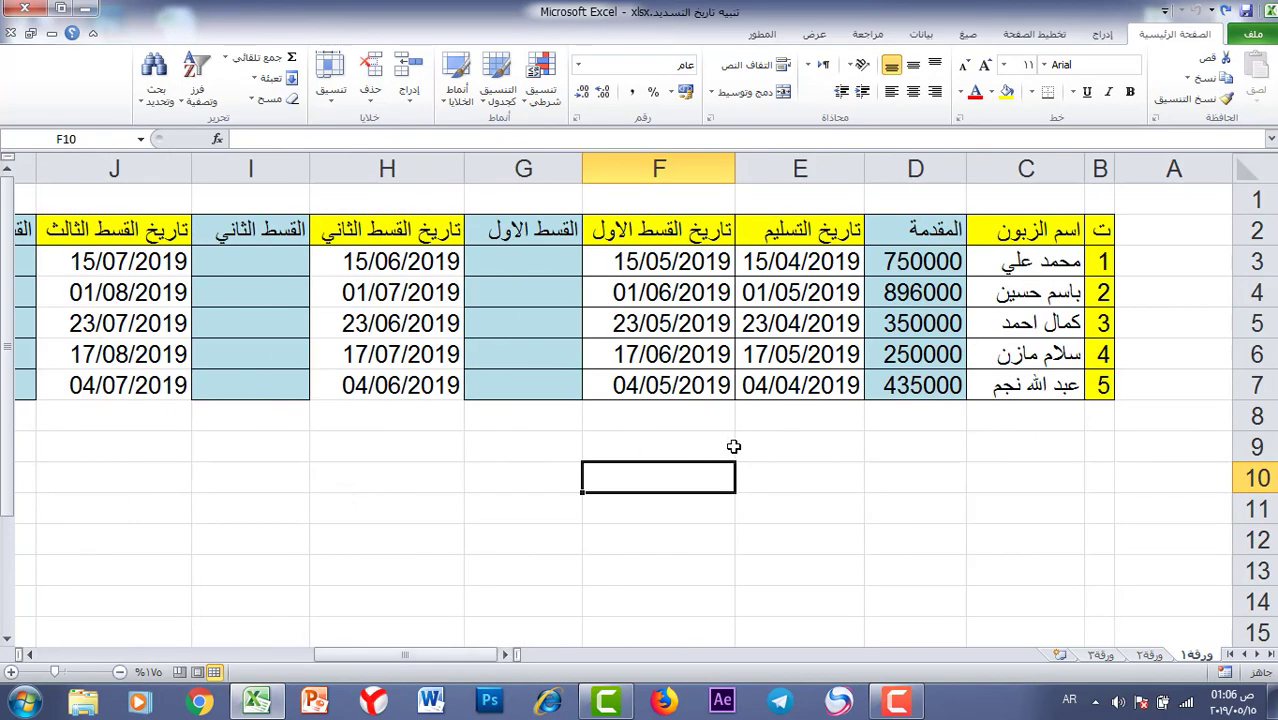
{"action": "left_click", "coordinate": [814, 270]}
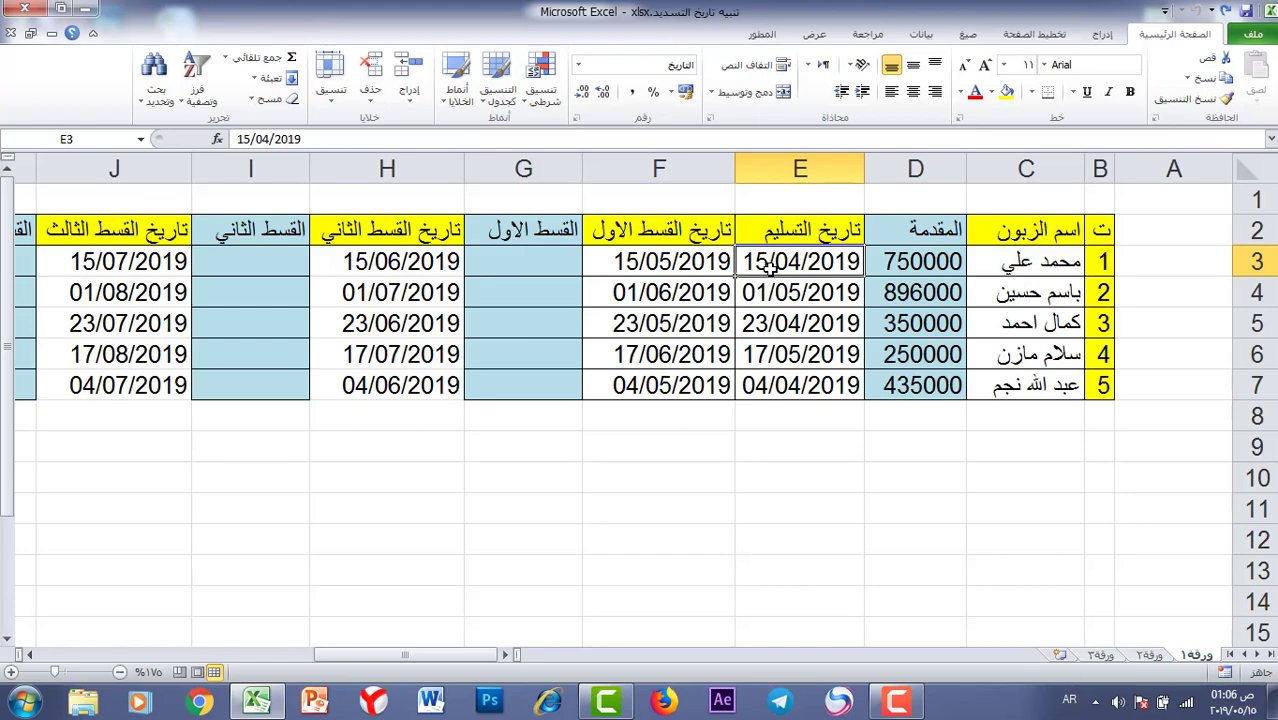
{"action": "type", "text": "17"}
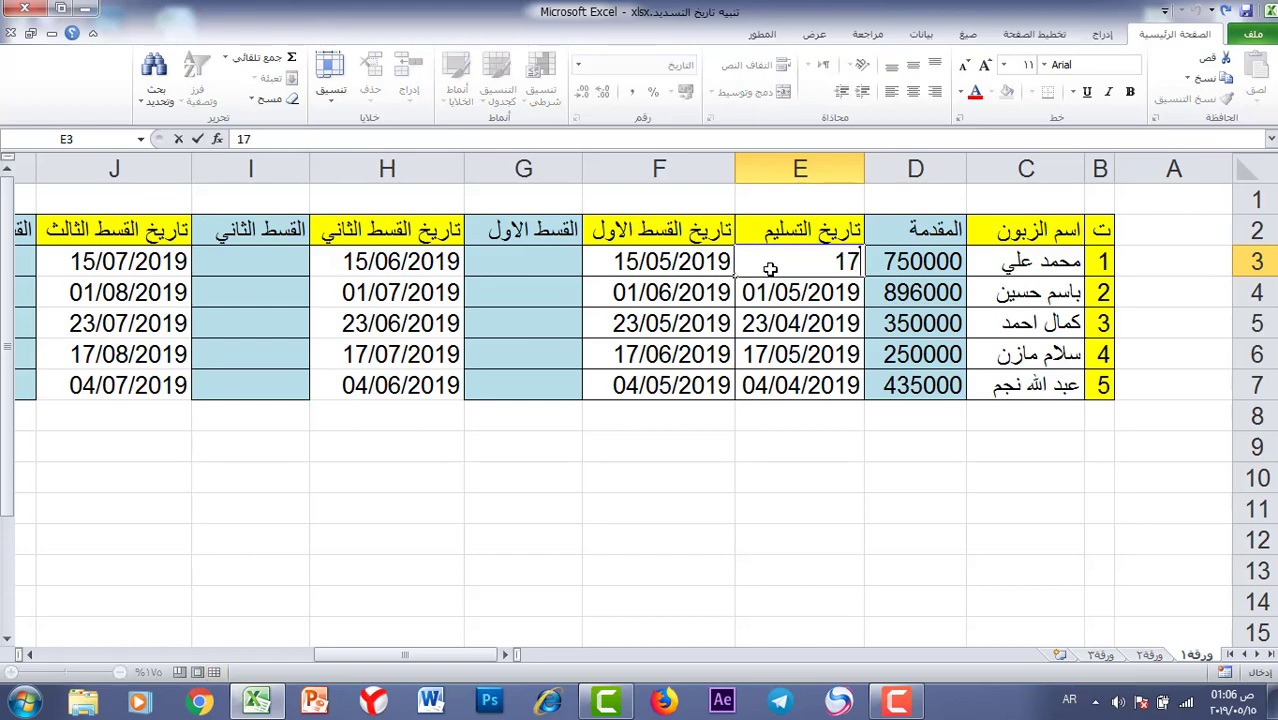
{"action": "type", "text": "/"}
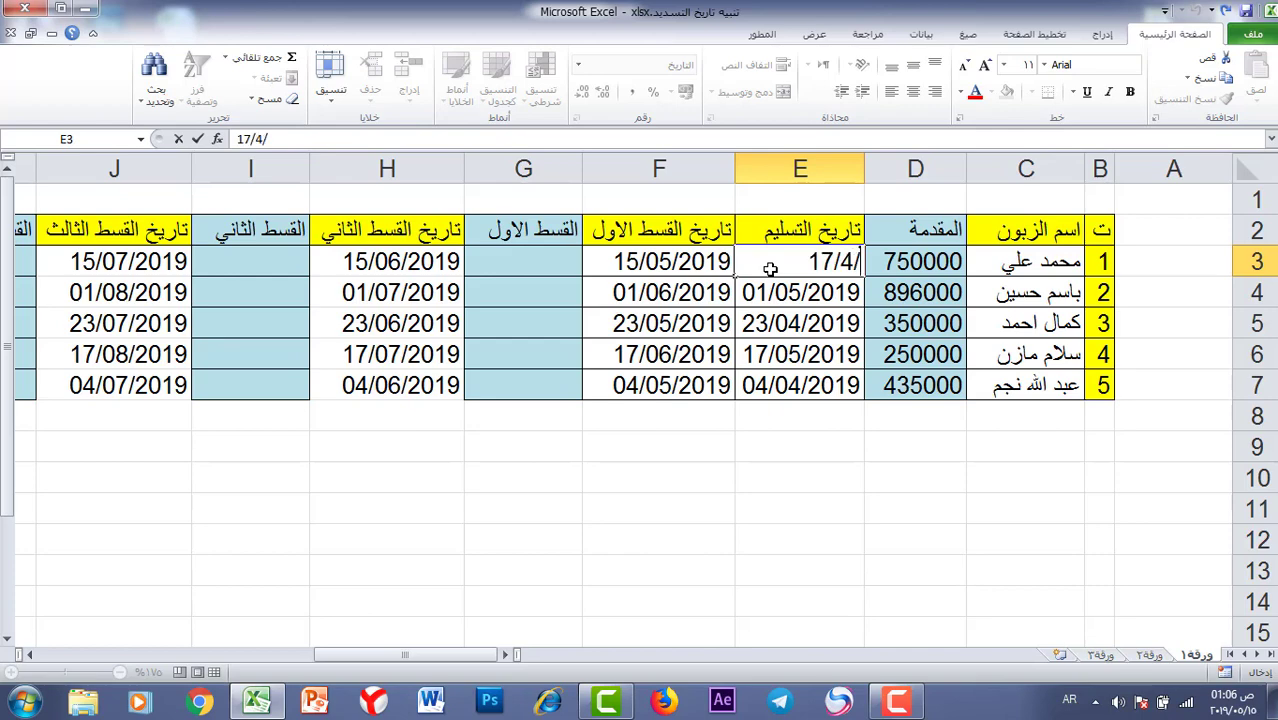
{"action": "type", "text": "04/2019"}
{"action": "key", "text": "Return"}
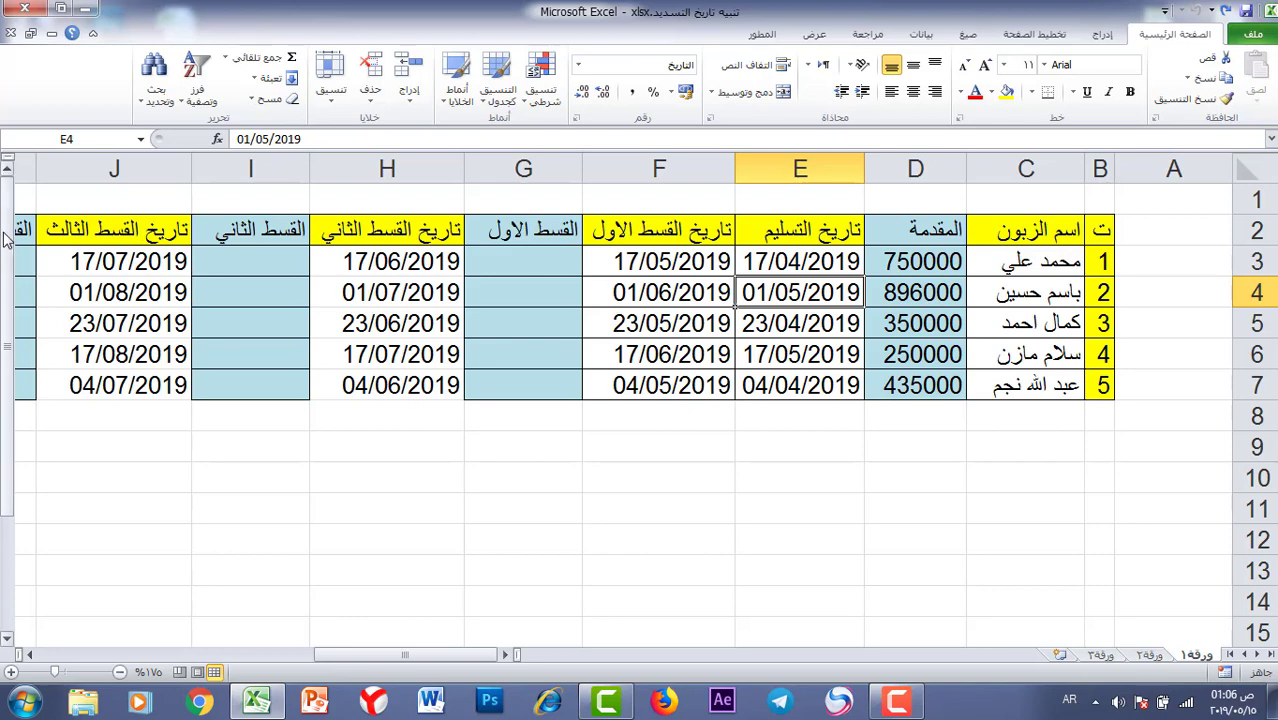
{"action": "left_click_drag", "start_coordinate": [668, 258], "coordinate": [122, 388]}
{"action": "left_click", "coordinate": [326, 496]}
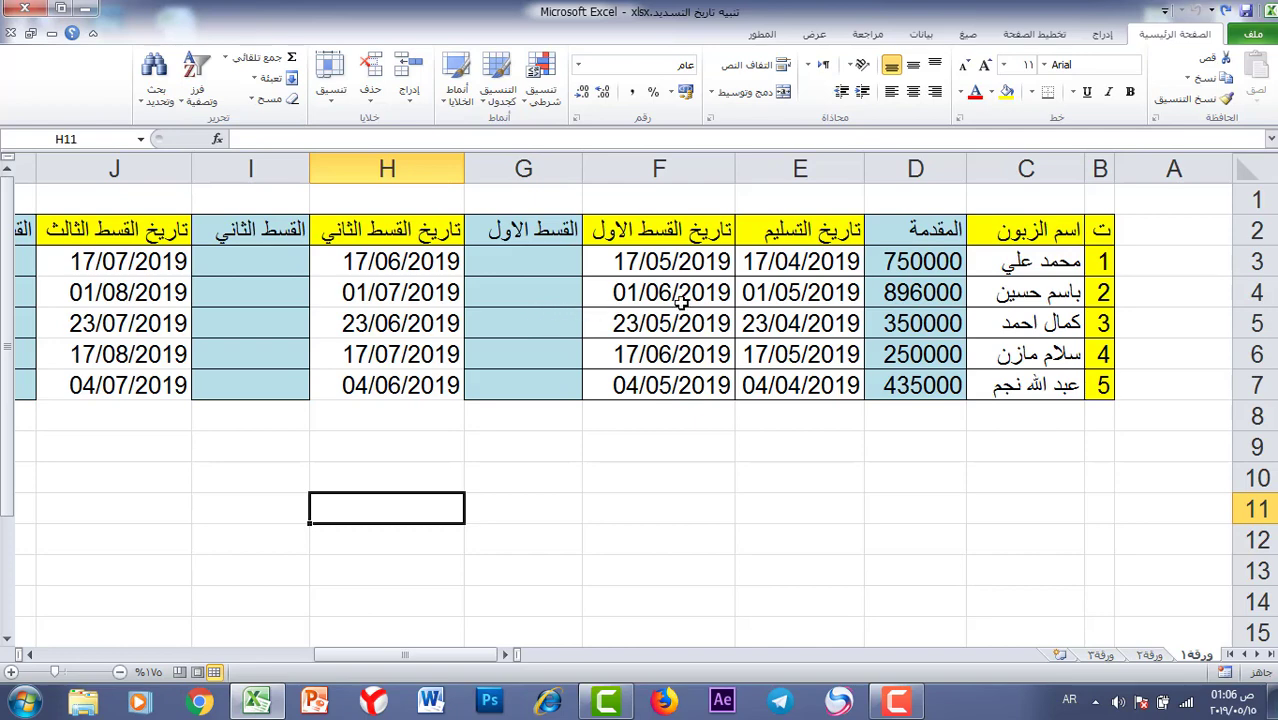
{"action": "left_click", "coordinate": [638, 394]}
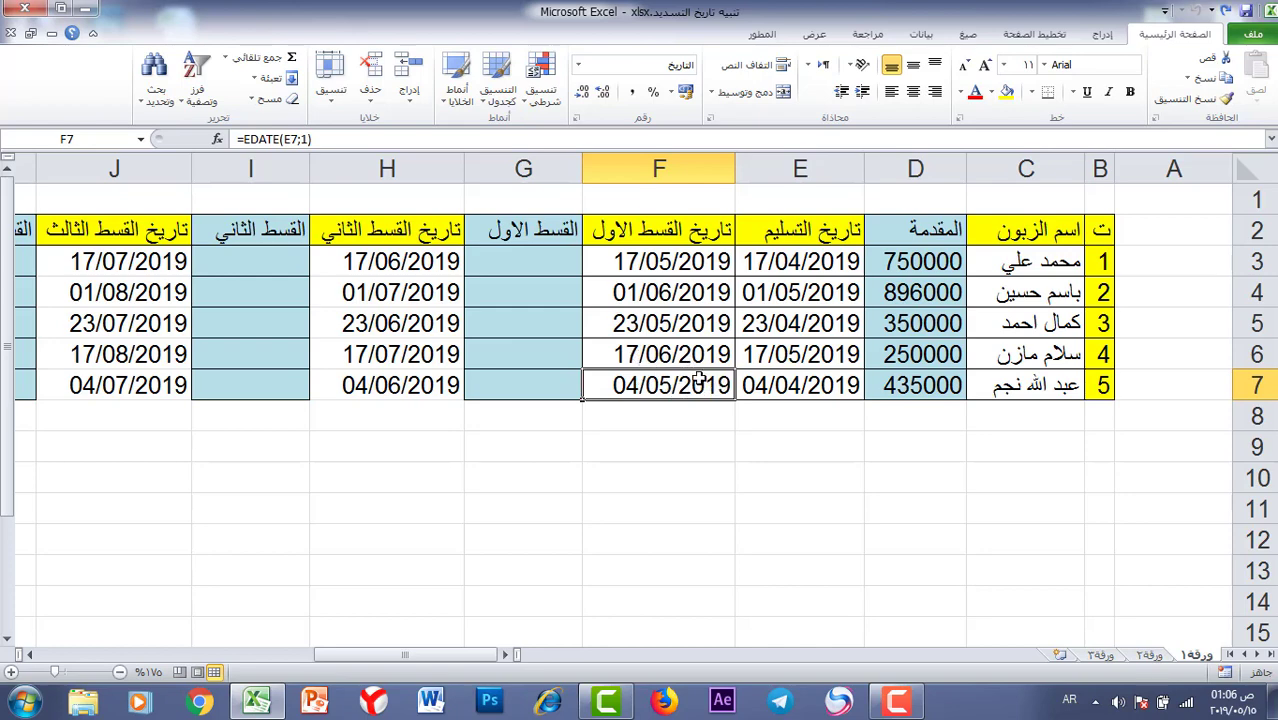
{"action": "left_click", "coordinate": [625, 482]}
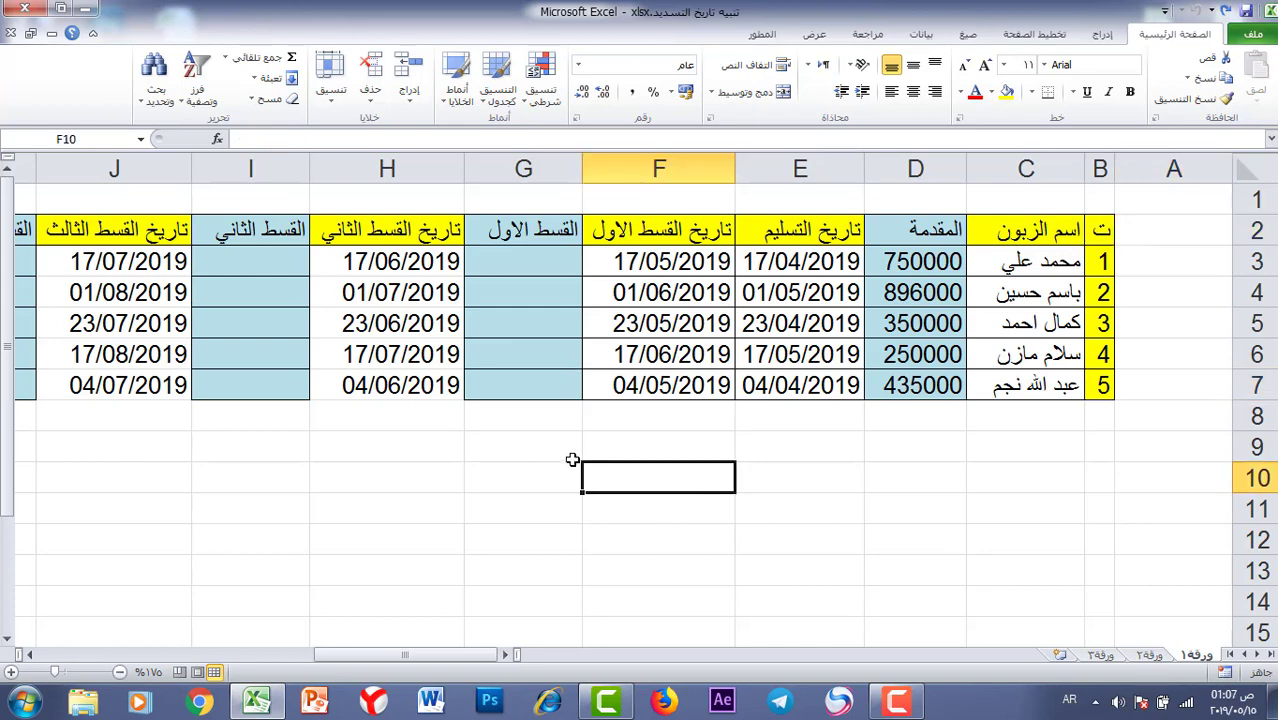
Enter the formula =F3<TODAY() in A3 to test whether the first instalment date has passed.
{"action": "left_click", "coordinate": [1165, 262]}
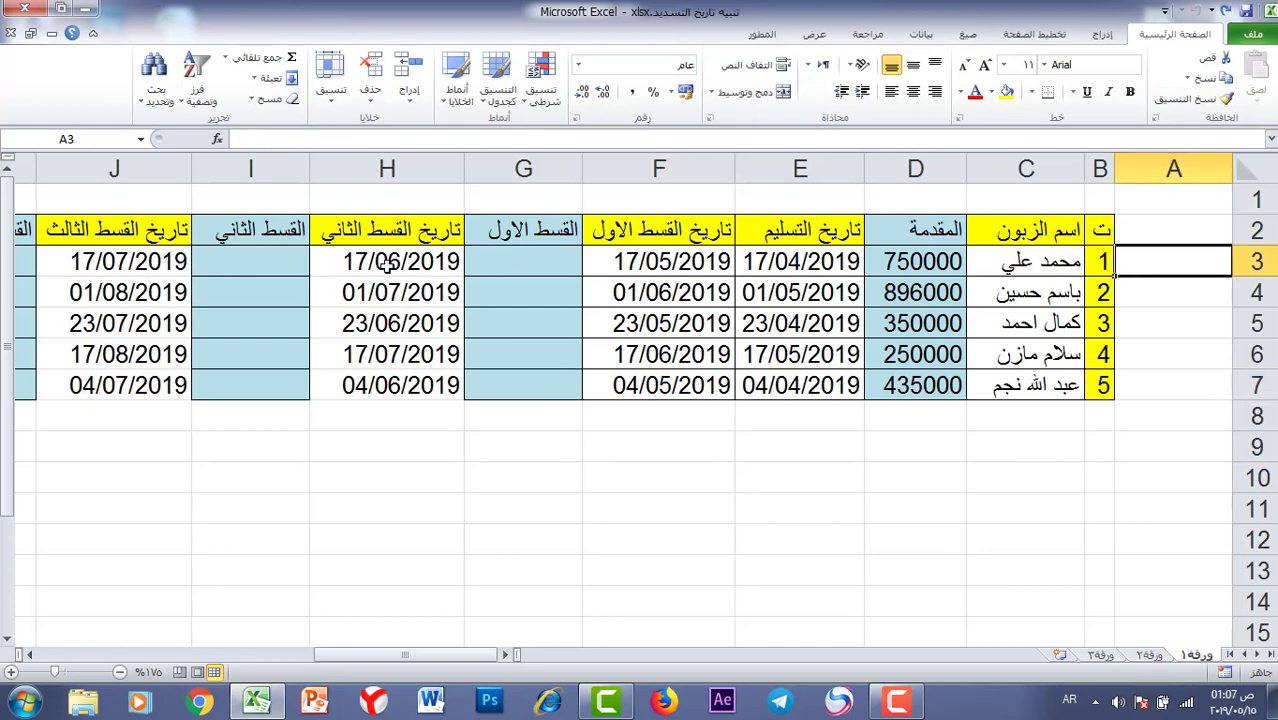
{"action": "type", "text": "="}
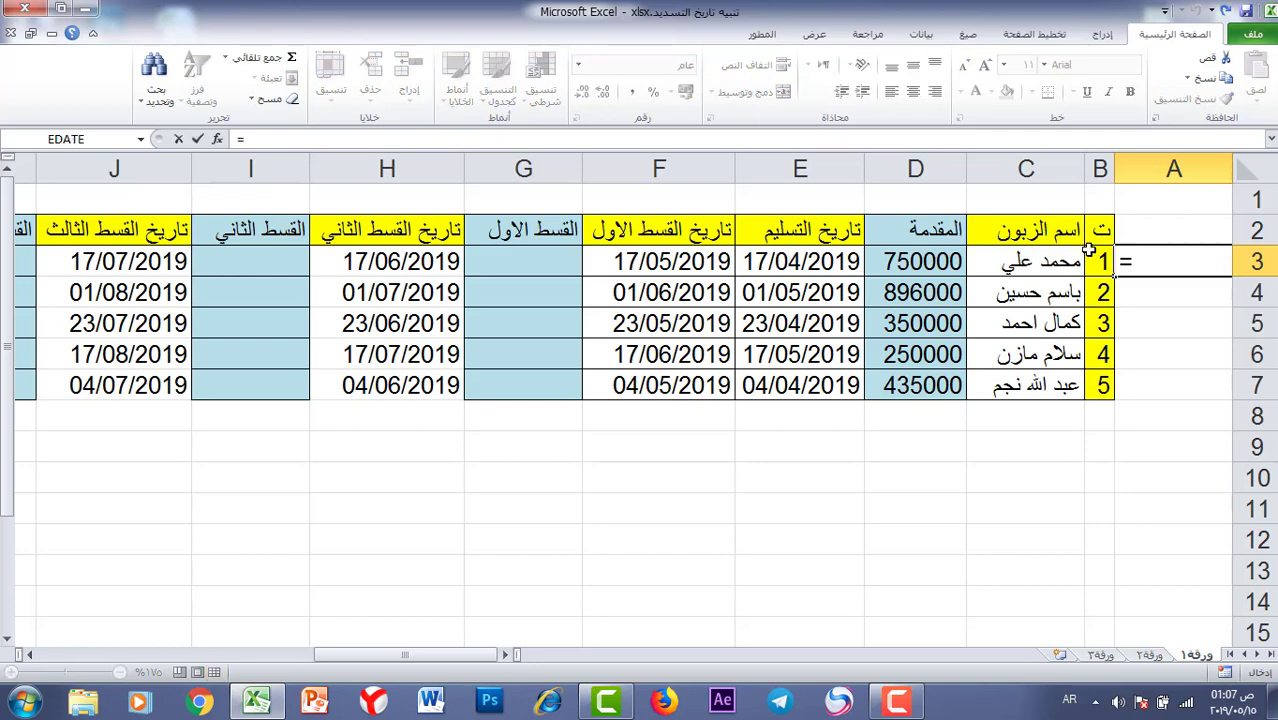
{"action": "key", "text": "alt+shift"}
{"action": "left_click", "coordinate": [679, 259]}
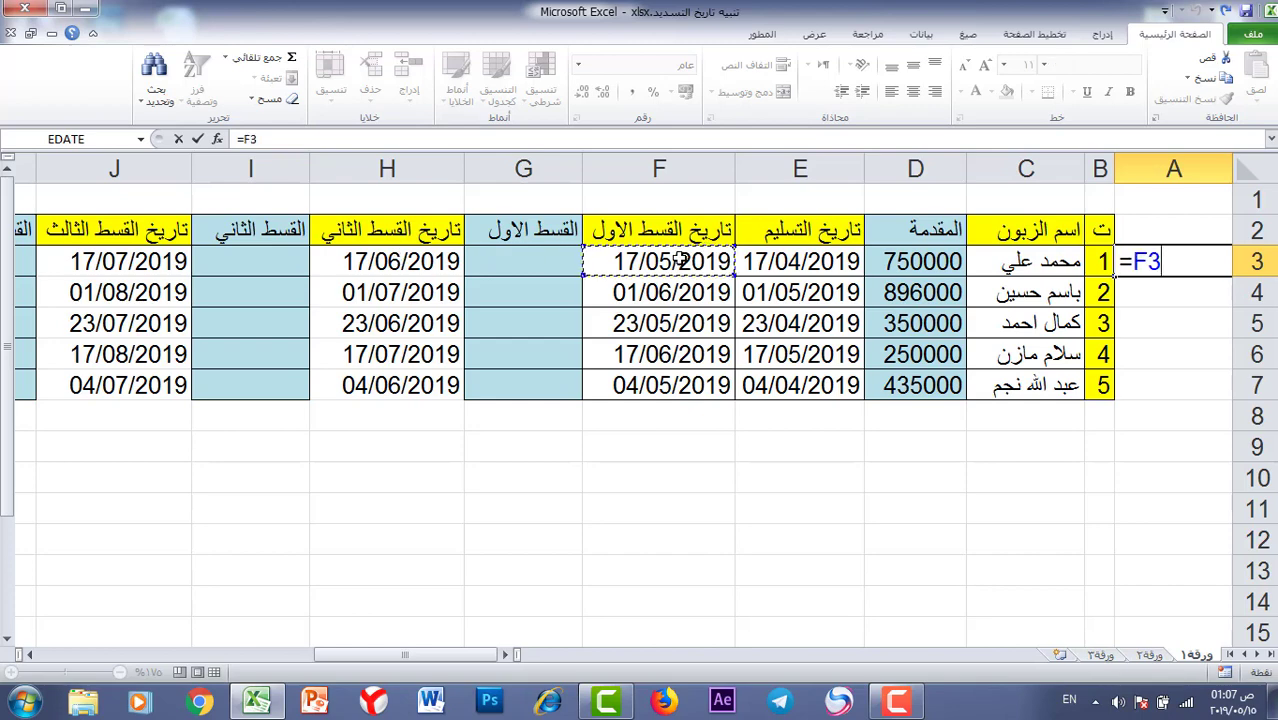
{"action": "type", "text": "<toda"}
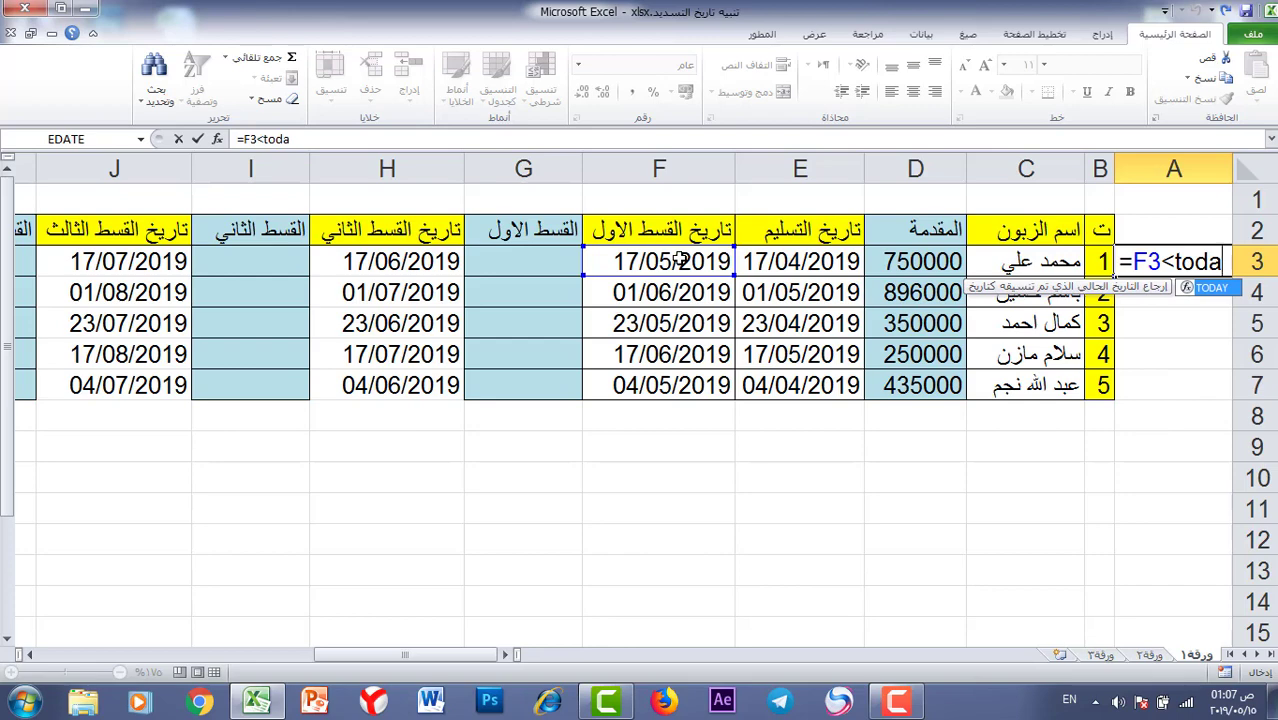
{"action": "type", "text": "y"}
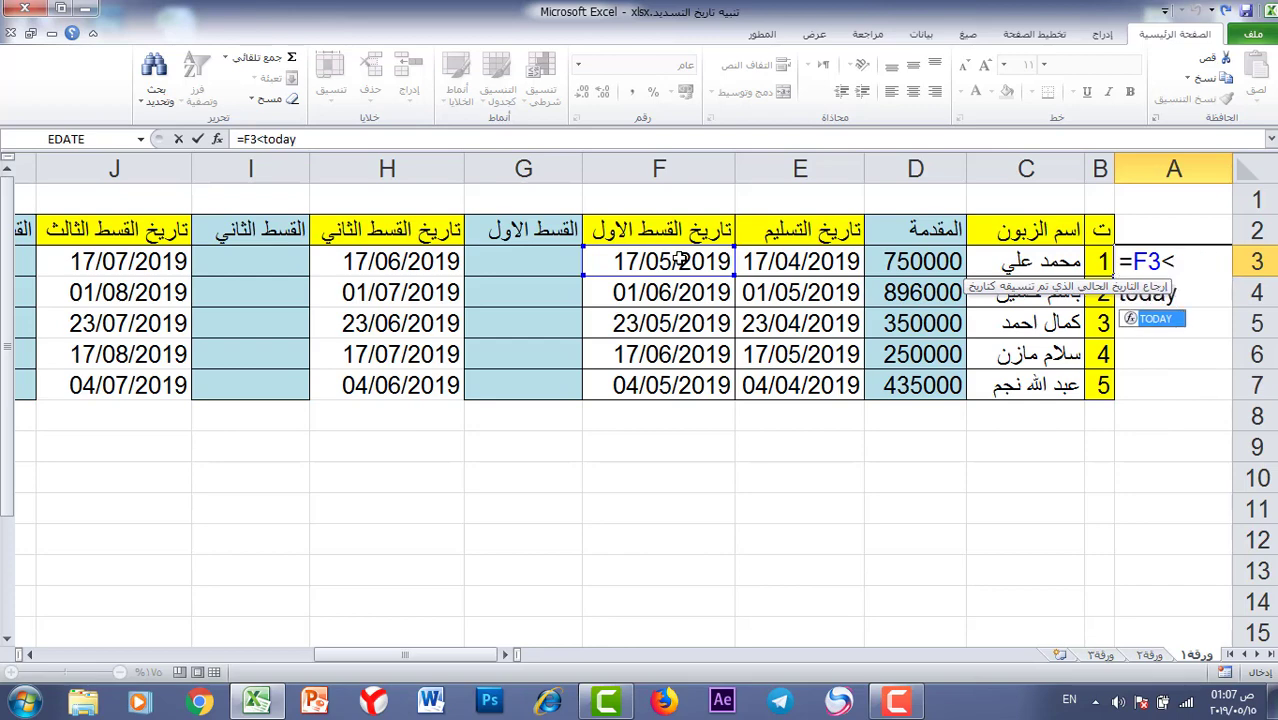
{"action": "type", "text": "()"}
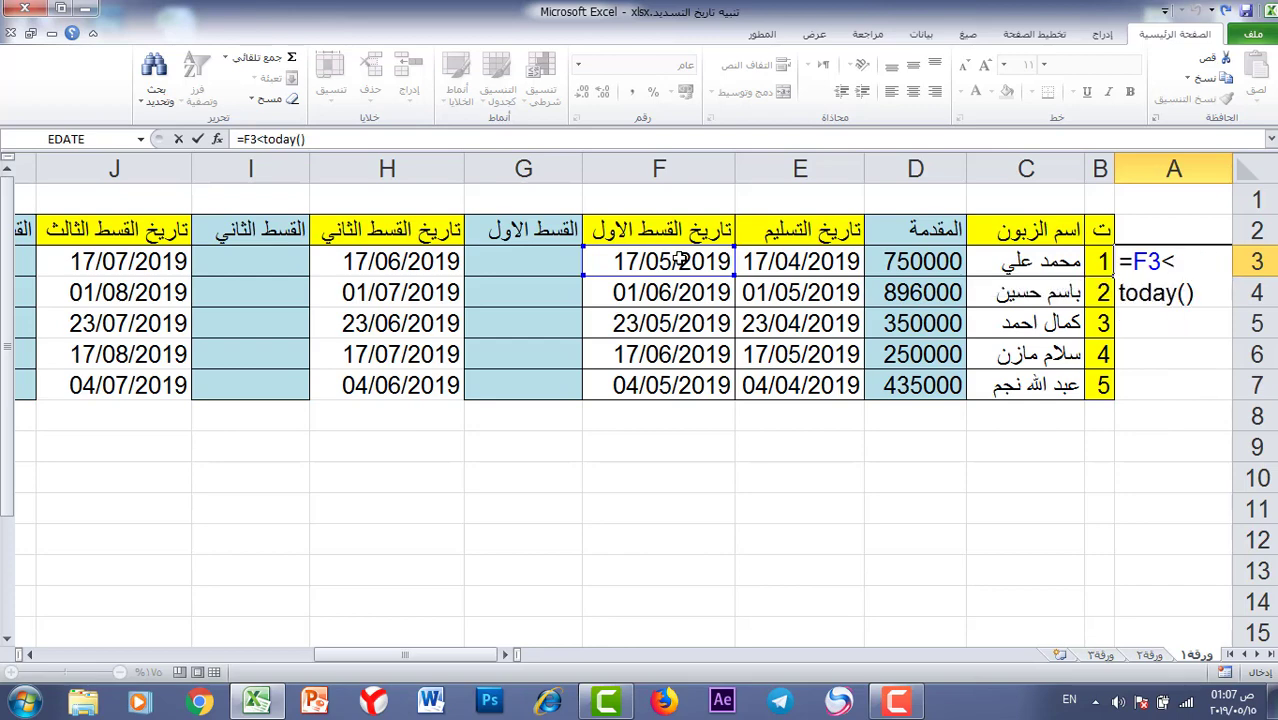
{"action": "key", "text": "Return"}
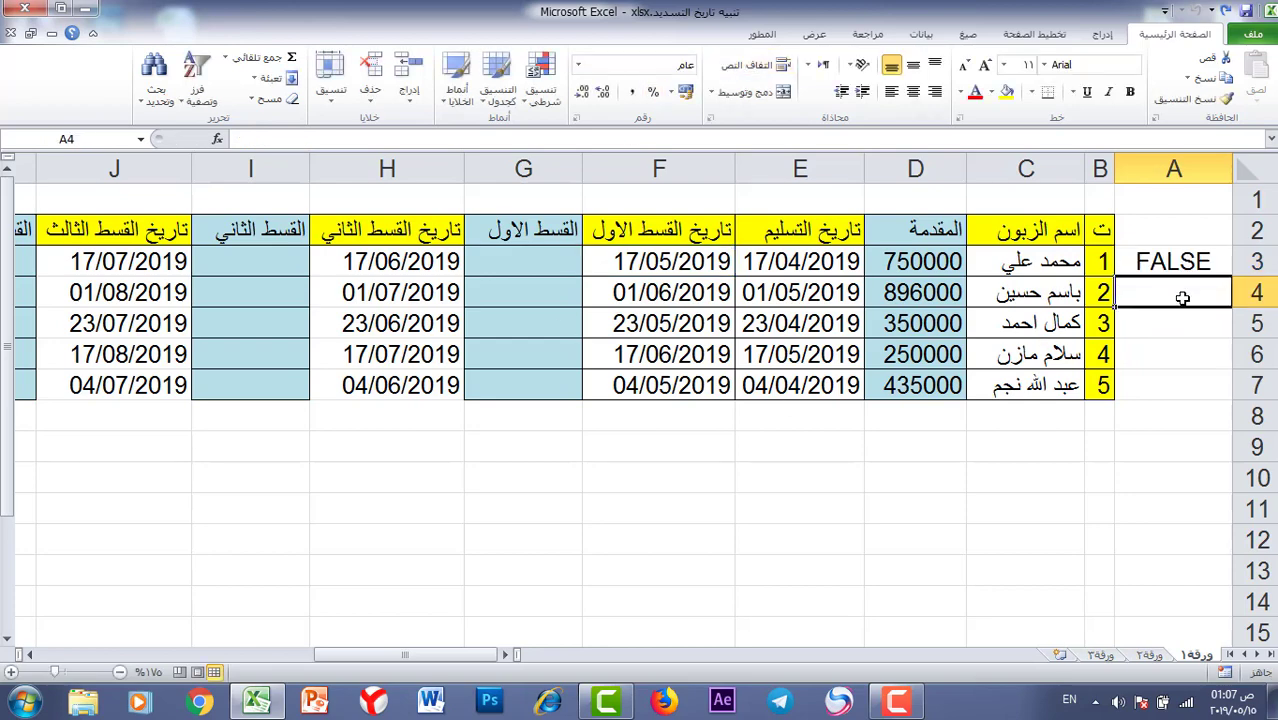
{"action": "left_click", "coordinate": [1181, 262]}
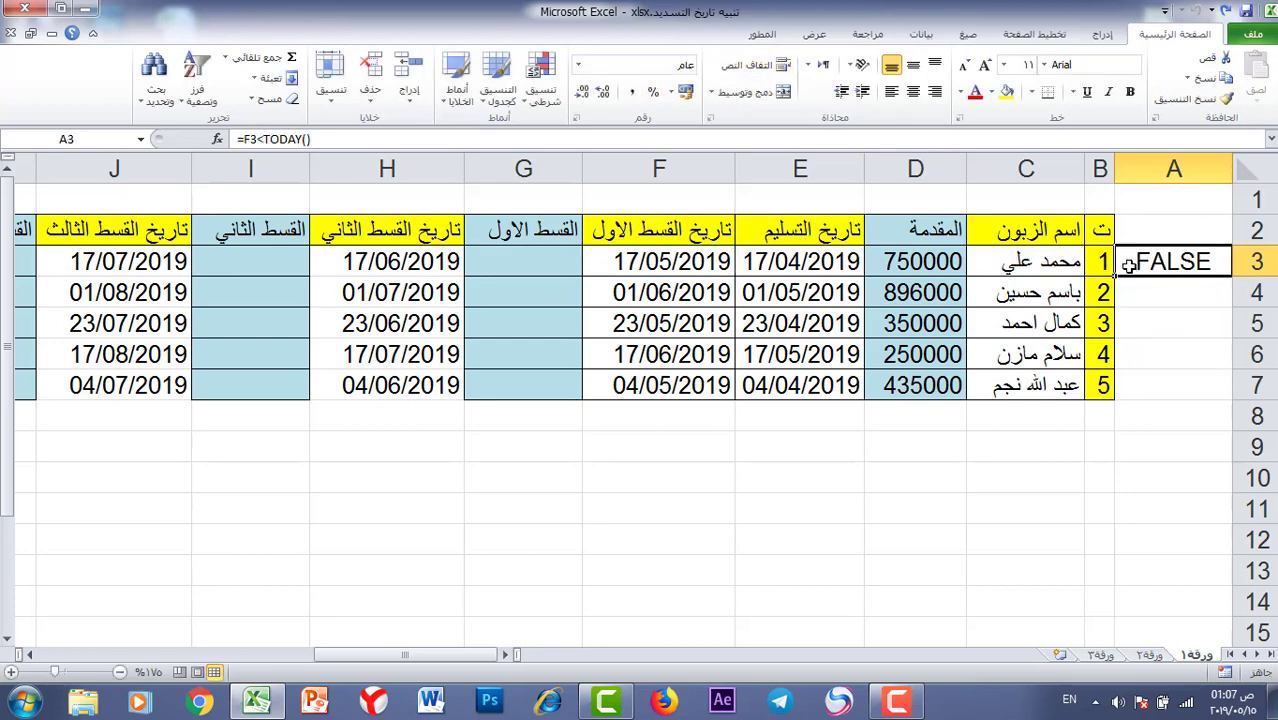
{"action": "left_click", "coordinate": [656, 262]}
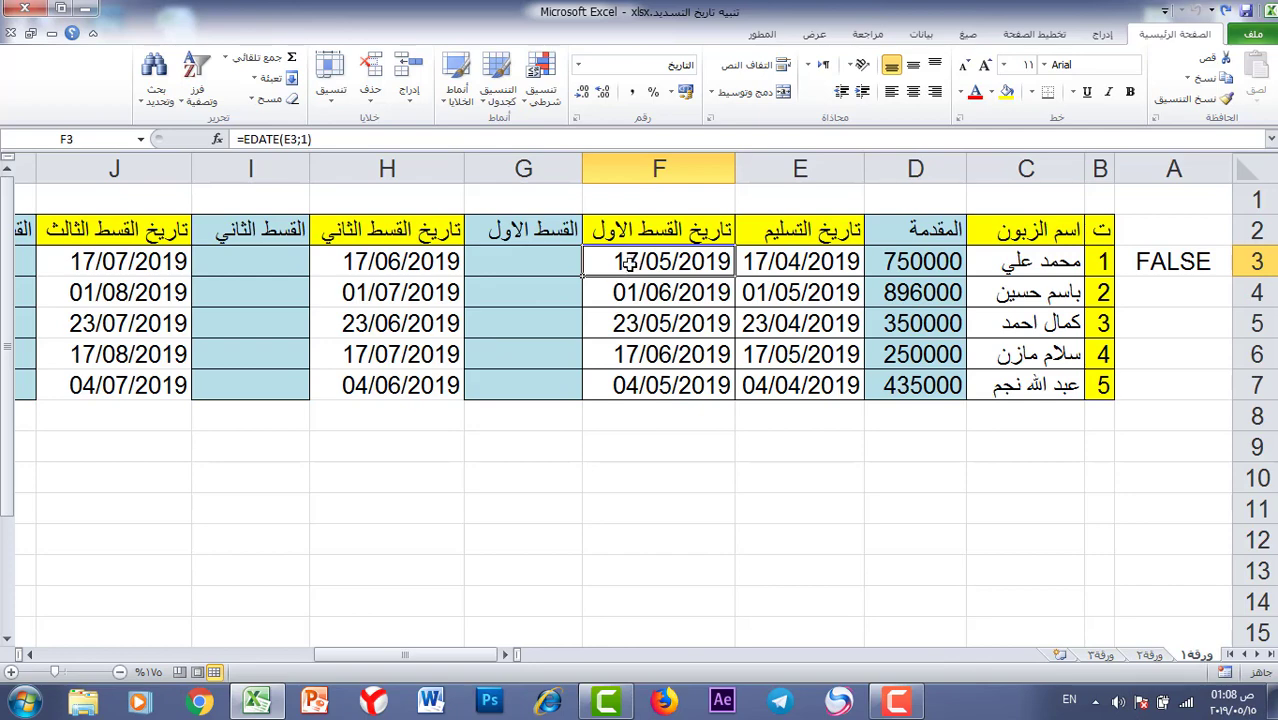
Fill the date-test formula from A3 down through A7.
{"action": "left_click", "coordinate": [1182, 268]}
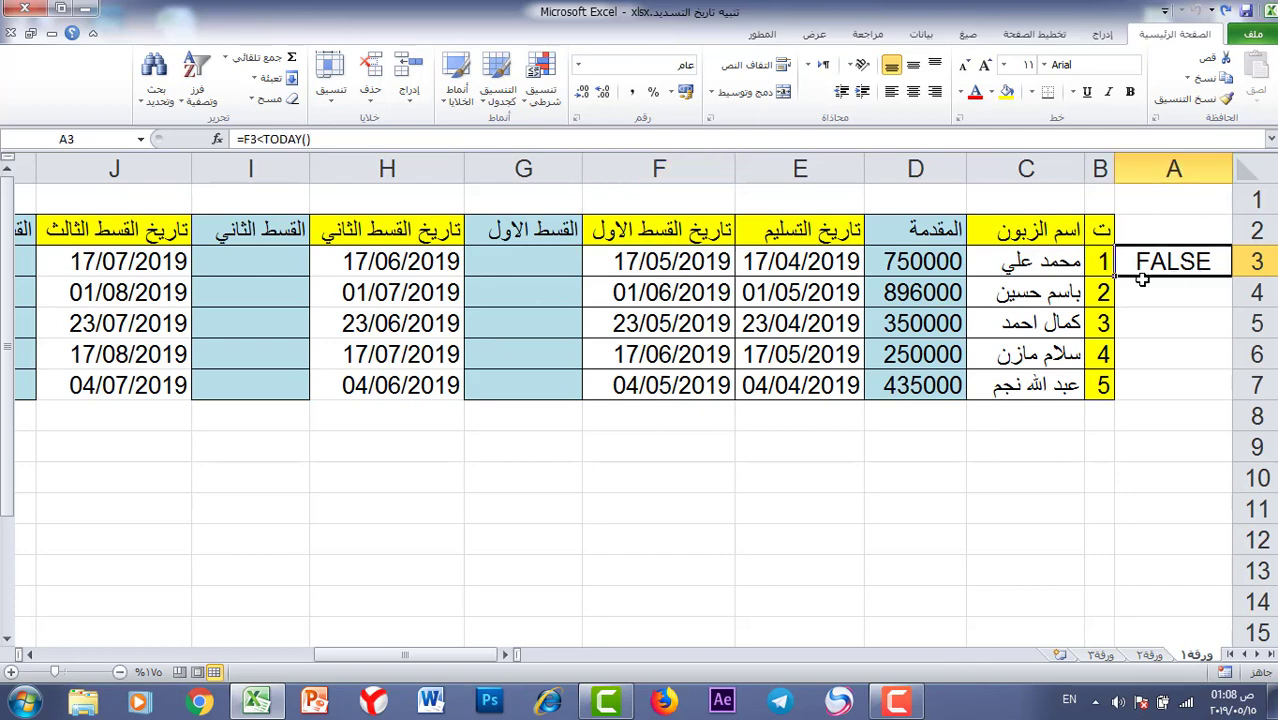
{"action": "left_click_drag", "start_coordinate": [1114, 277], "coordinate": [1120, 306]}
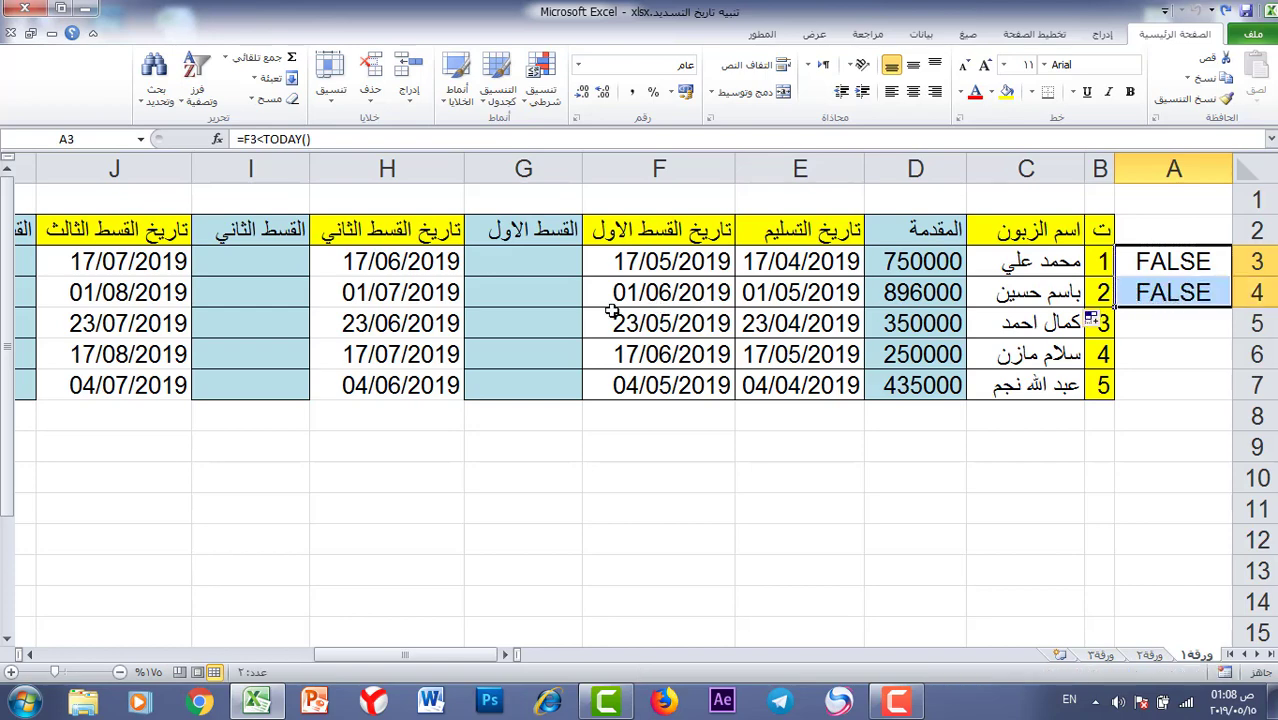
{"action": "left_click_drag", "start_coordinate": [1120, 313], "coordinate": [1125, 386]}
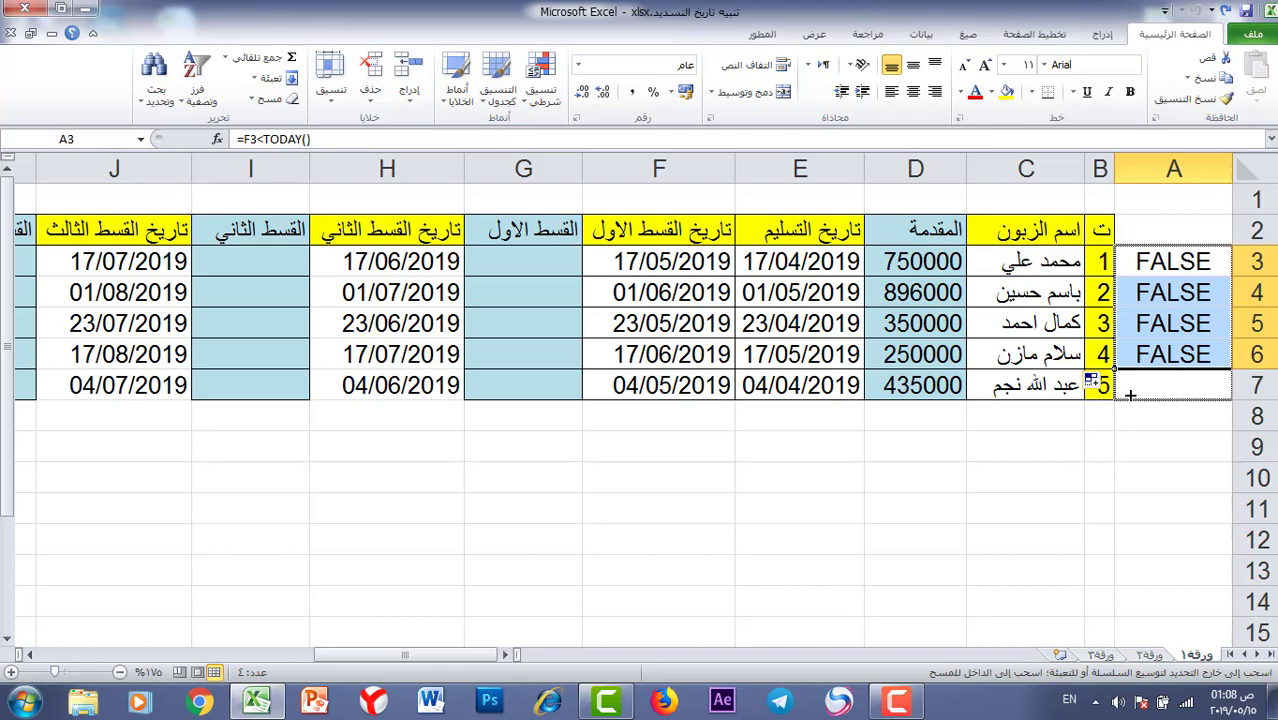
{"action": "left_click_drag", "start_coordinate": [1130, 395], "coordinate": [1130, 395]}
{"action": "left_click", "coordinate": [1176, 378]}
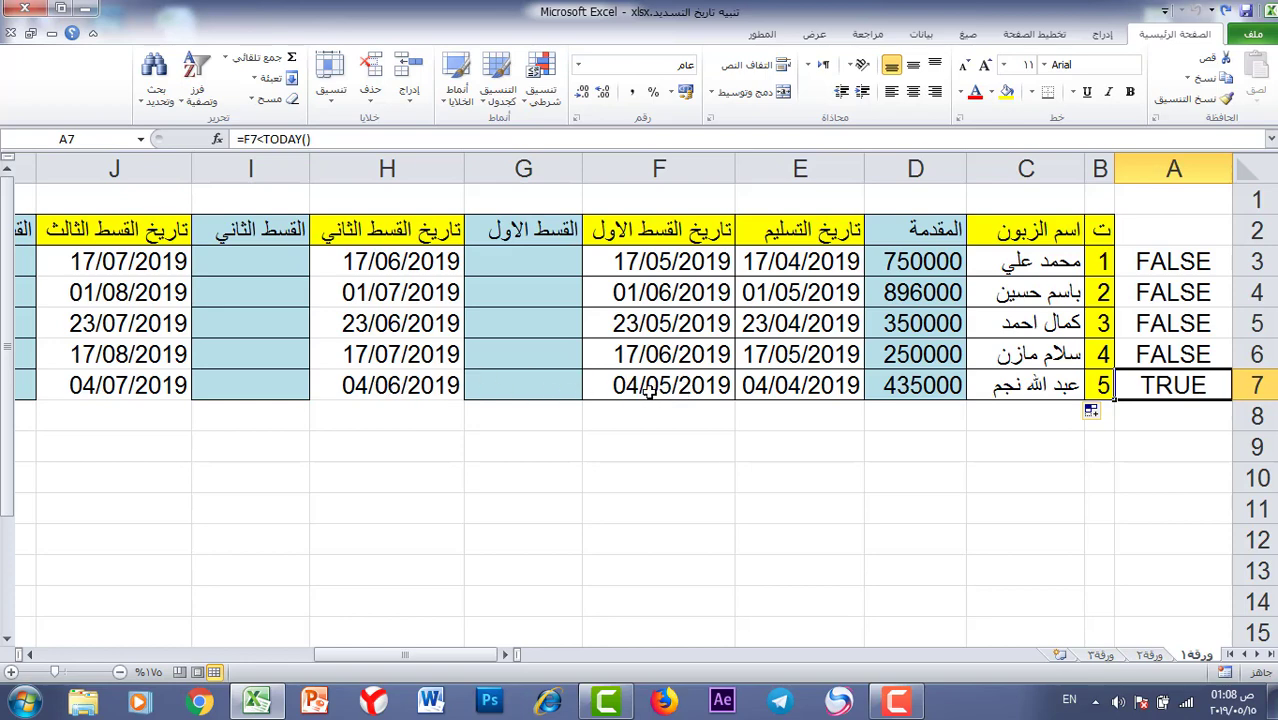
Cut the formula text =F3<TODAY() out of cell A3 for reuse.
{"action": "left_click", "coordinate": [1188, 266]}
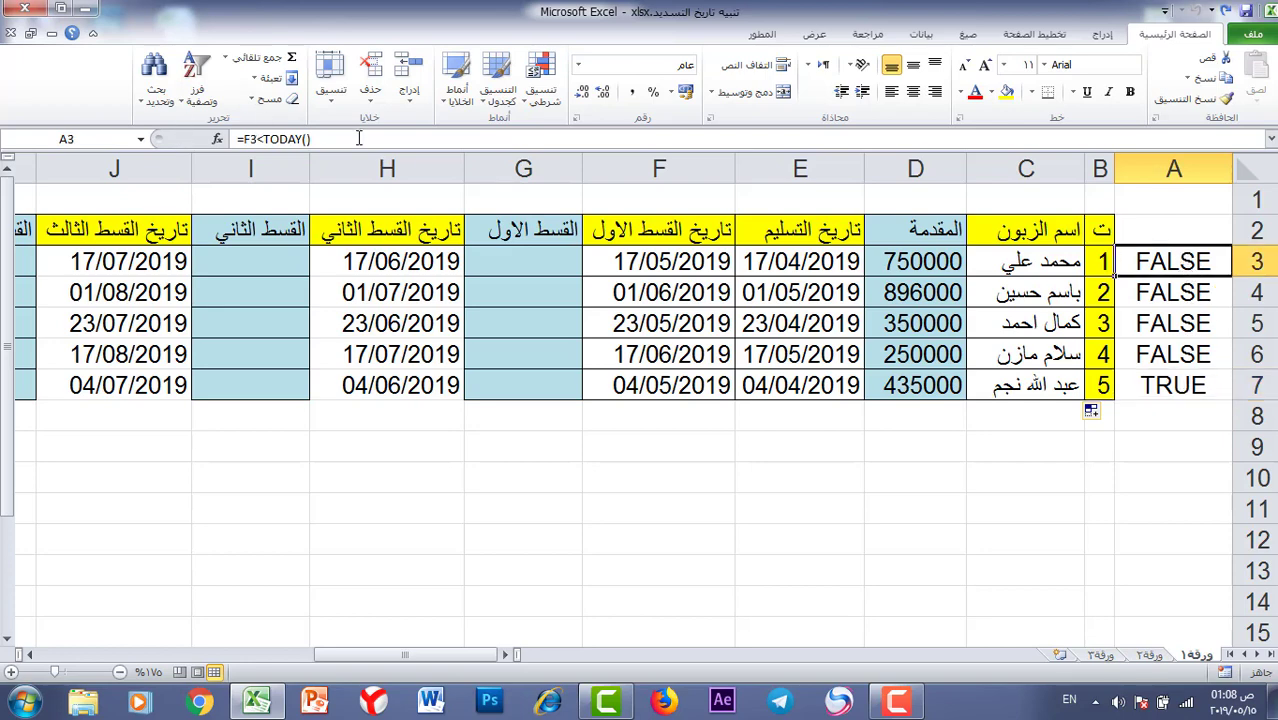
{"action": "left_click_drag", "start_coordinate": [358, 138], "coordinate": [236, 138]}
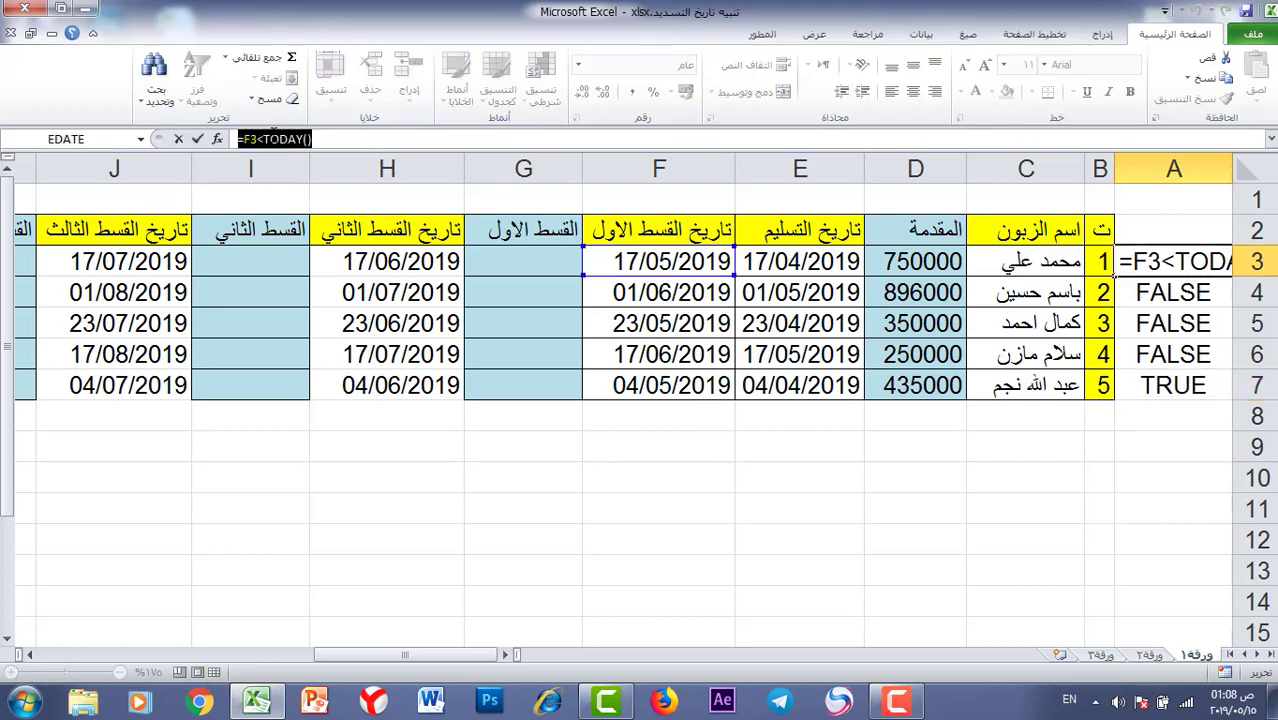
{"action": "right_click", "coordinate": [272, 138]}
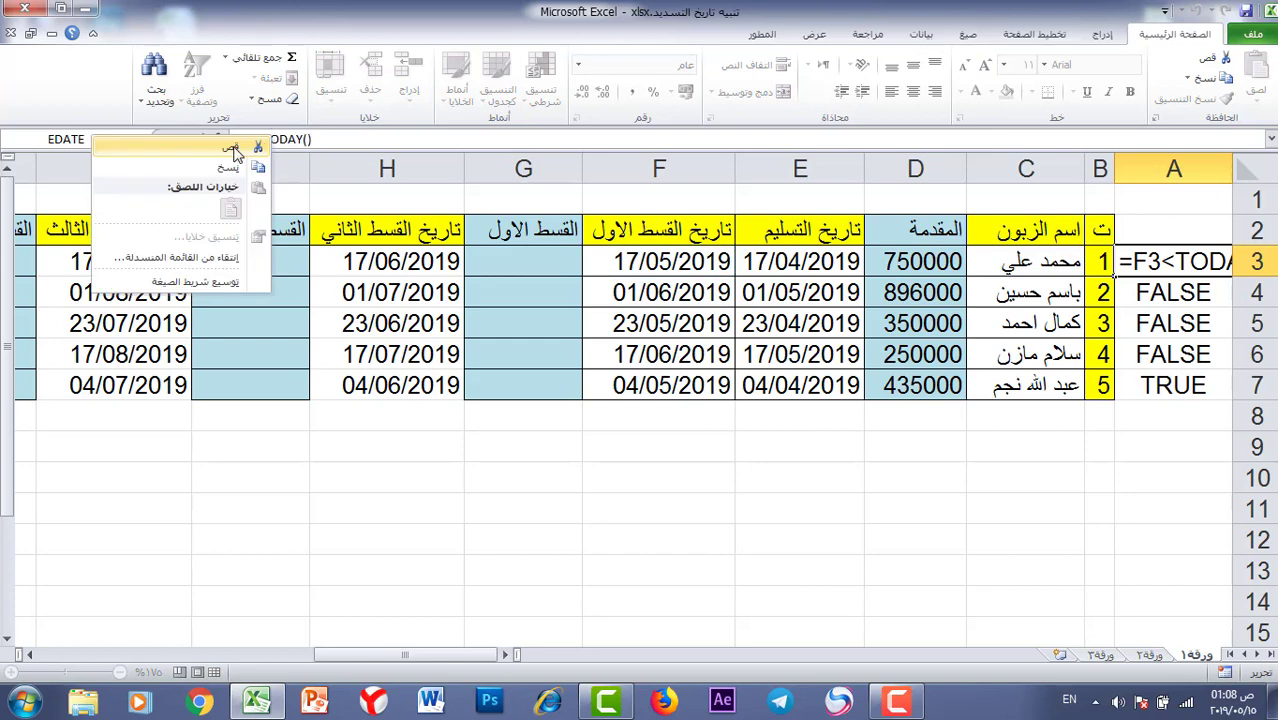
{"action": "left_click", "coordinate": [233, 150]}
{"action": "left_click", "coordinate": [660, 446]}
Create a formula-based conditional formatting rule for F3:F7 using the copied formula =F3<TODAY().
{"action": "left_click_drag", "start_coordinate": [660, 262], "coordinate": [651, 390]}
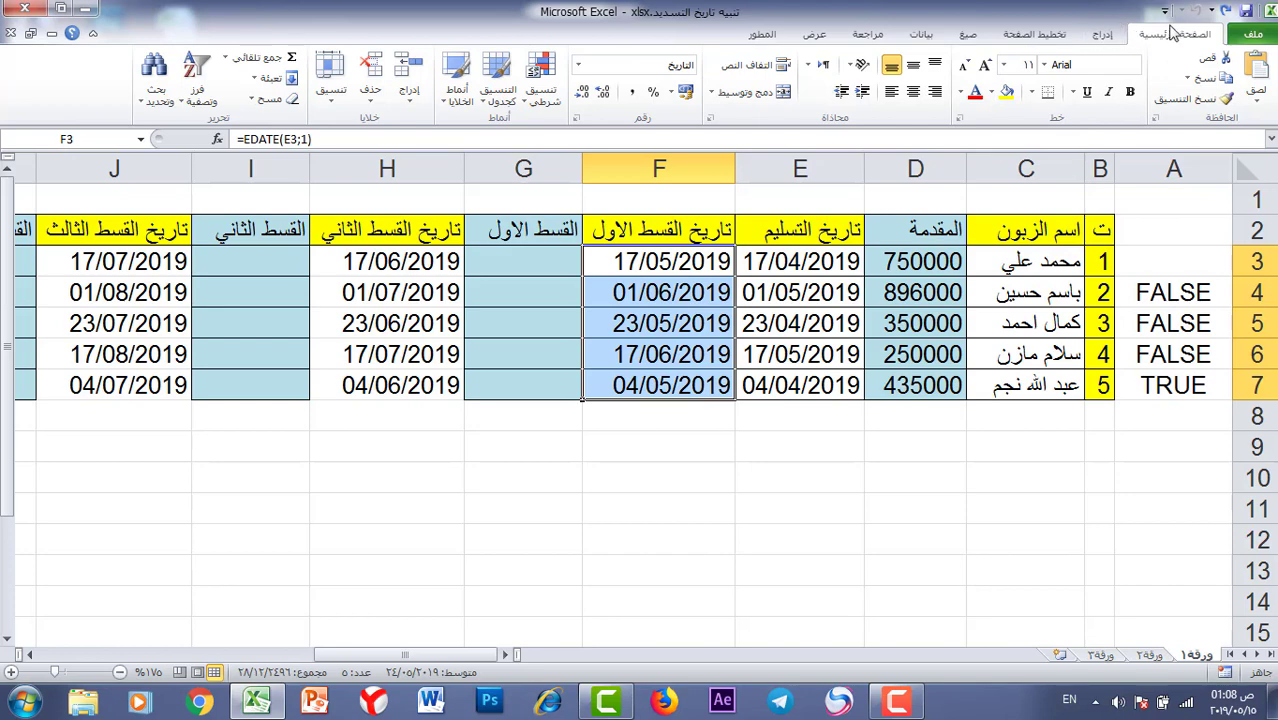
{"action": "left_click", "coordinate": [541, 82]}
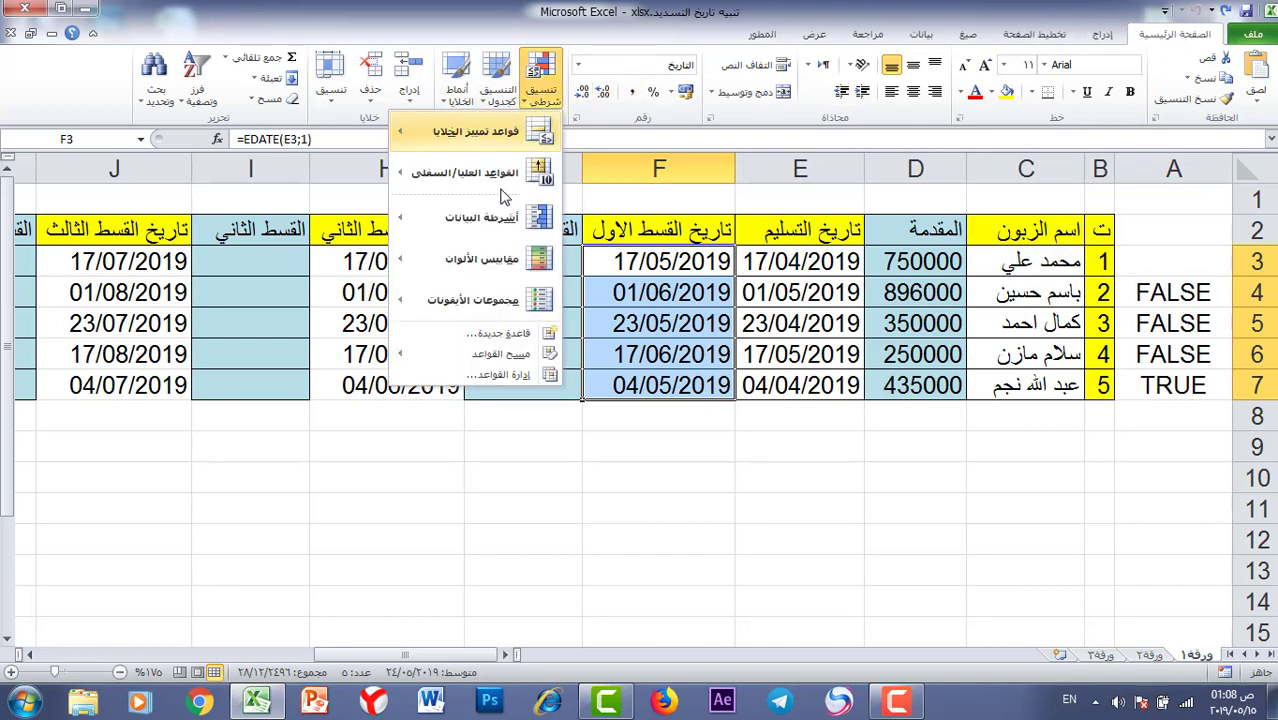
{"action": "left_click", "coordinate": [479, 340]}
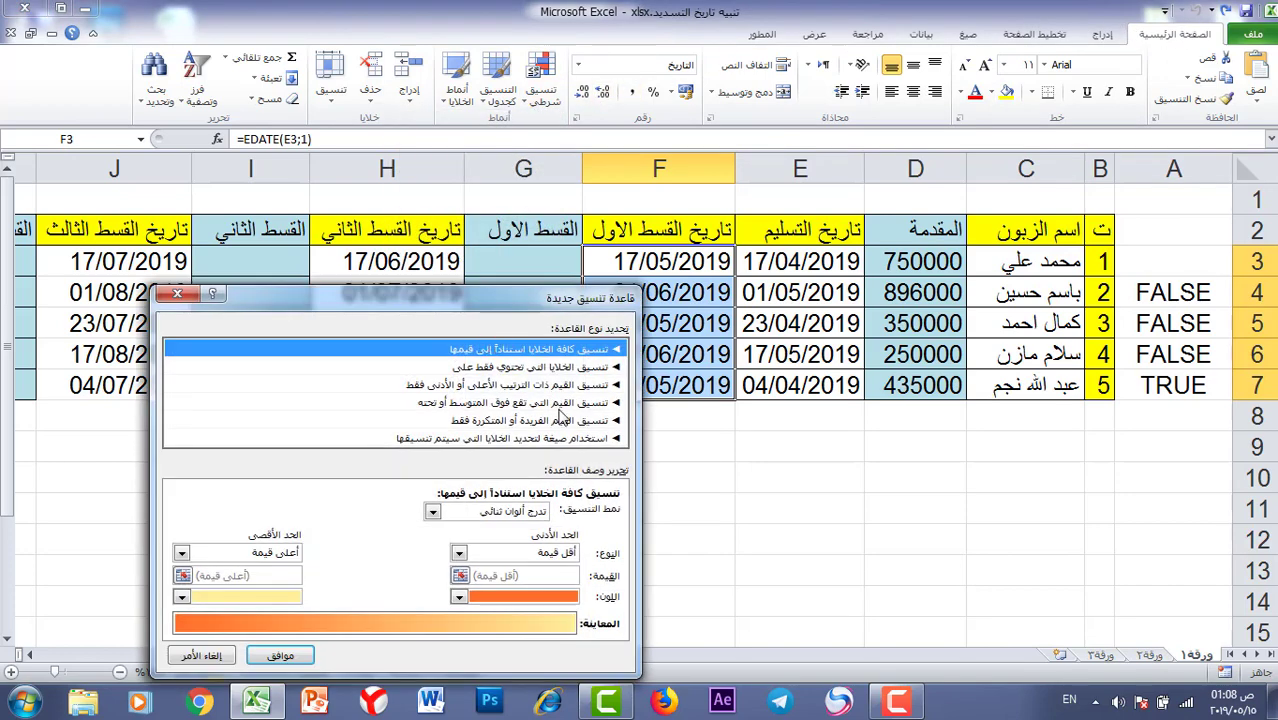
{"action": "left_click", "coordinate": [566, 440]}
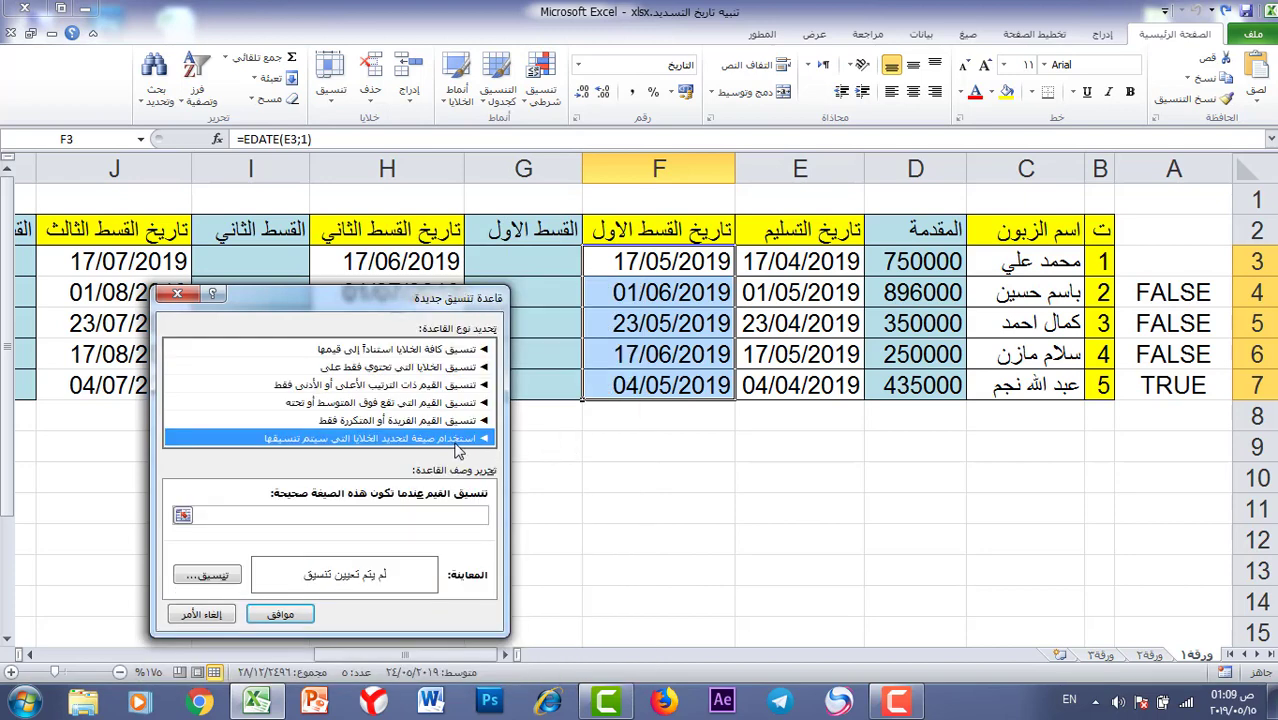
{"action": "left_click", "coordinate": [374, 517]}
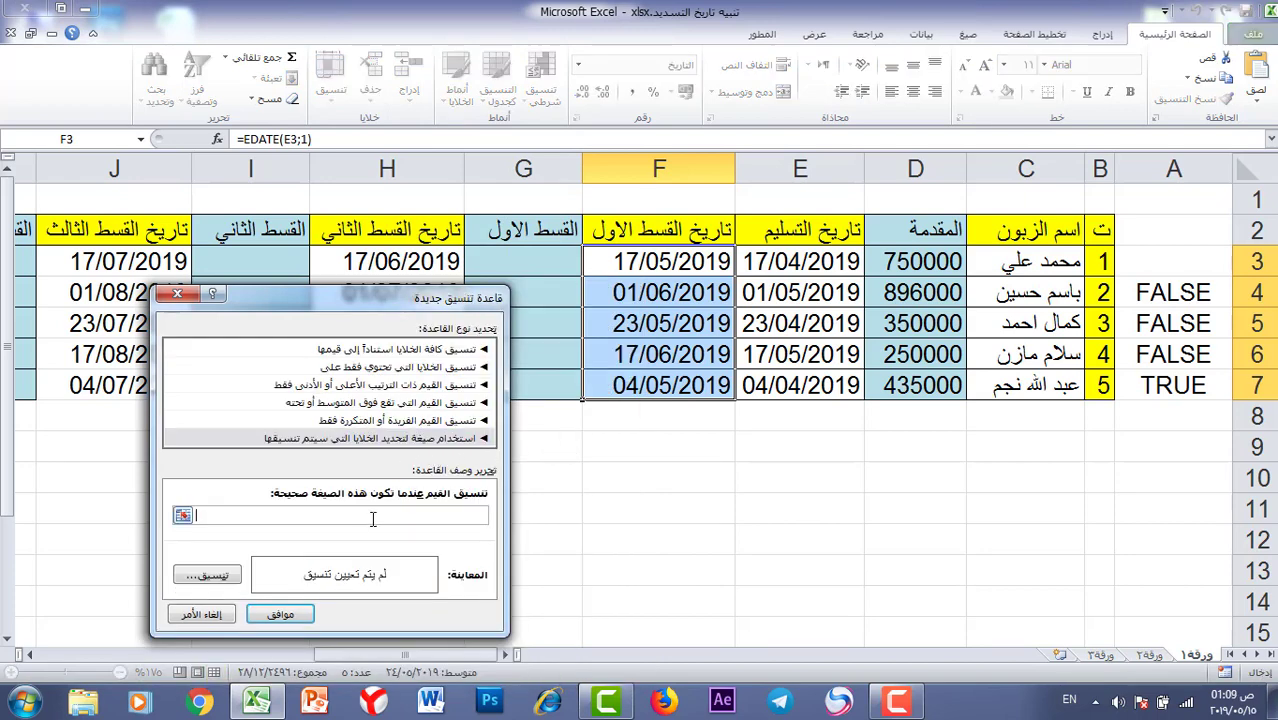
{"action": "type", "text": "=F3<TODAY()"}
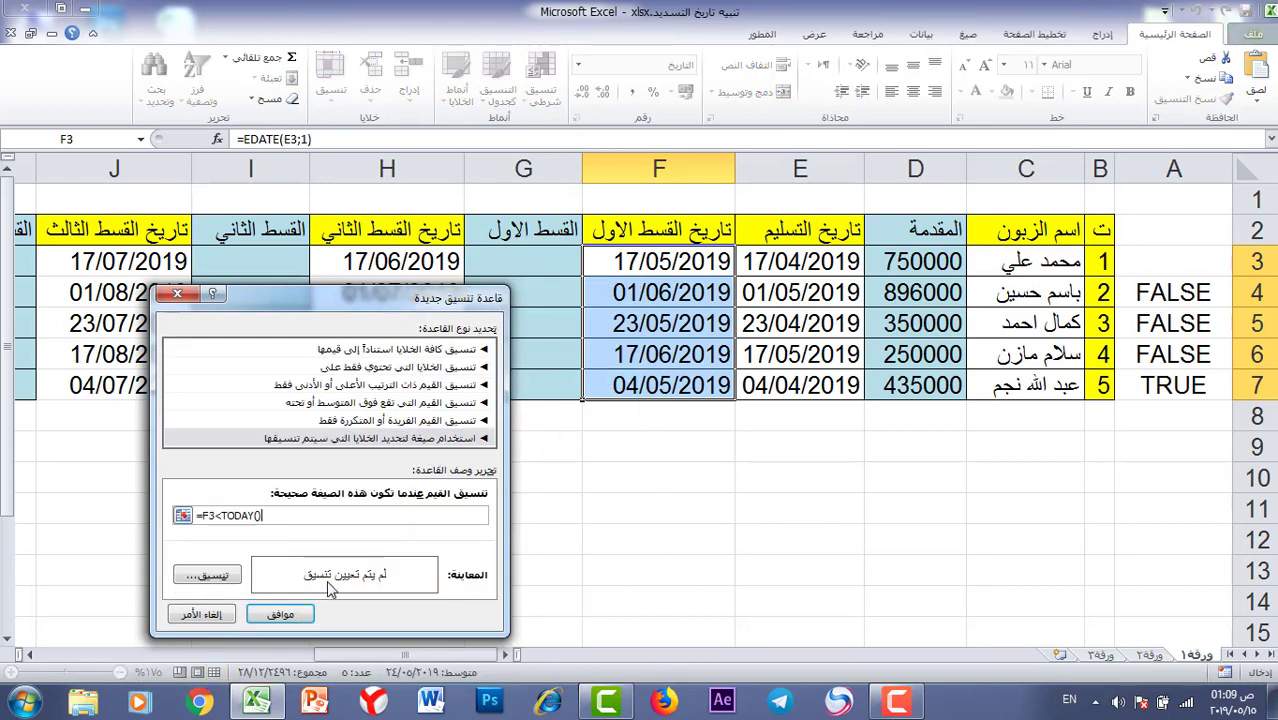
Give the new rule a red background fill and apply it to the first-instalment dates.
{"action": "left_click", "coordinate": [210, 580]}
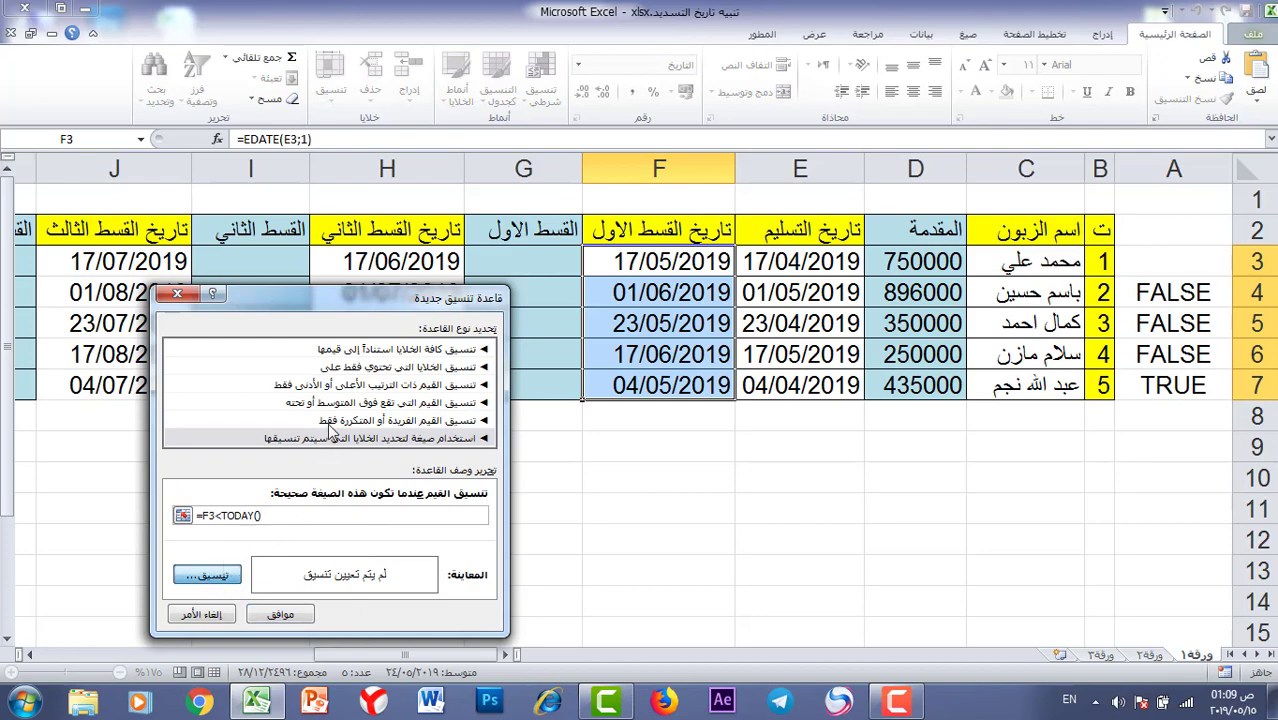
{"action": "left_click", "coordinate": [443, 260]}
{"action": "left_click", "coordinate": [457, 443]}
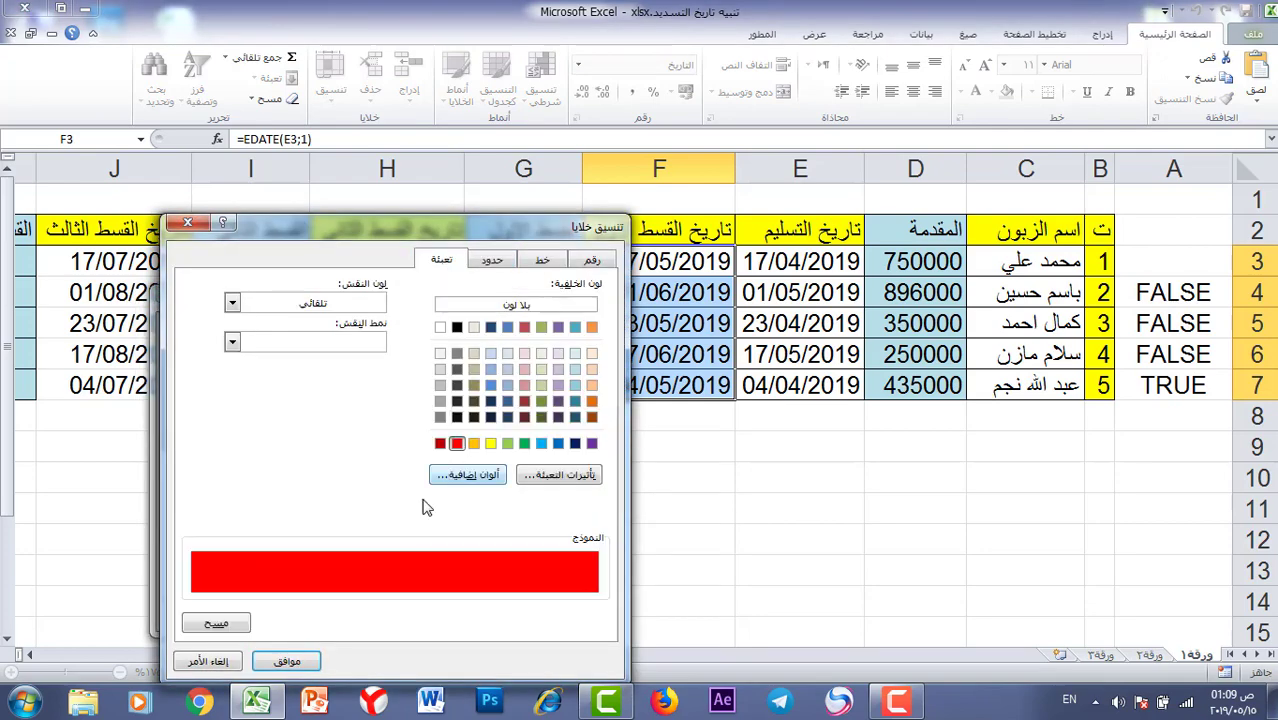
{"action": "left_click", "coordinate": [284, 662]}
{"action": "left_click", "coordinate": [292, 616]}
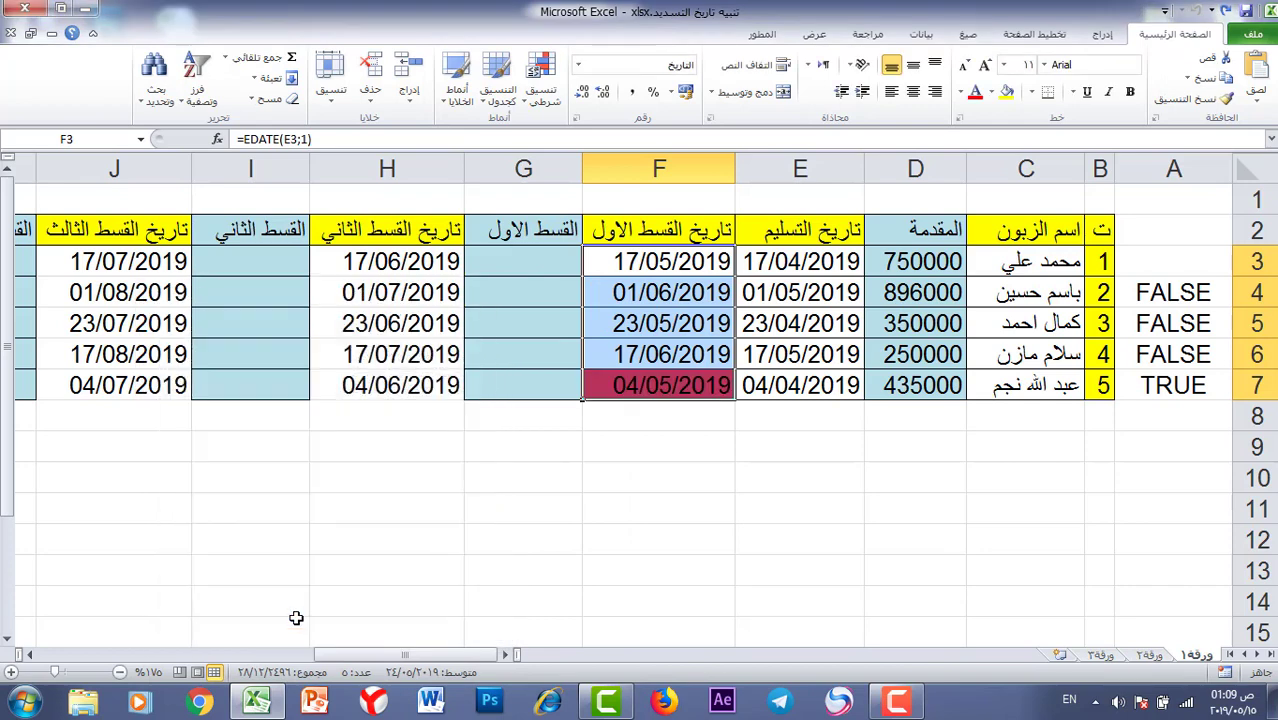
{"action": "left_click", "coordinate": [670, 512]}
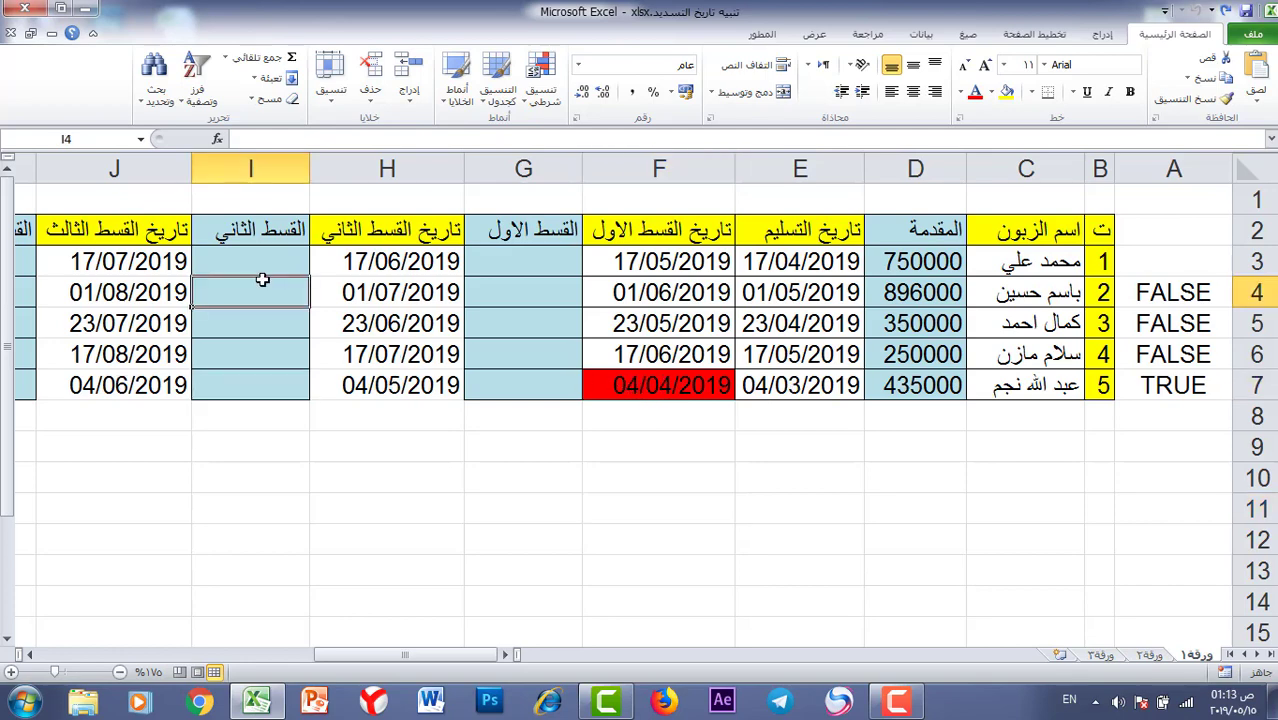
Enter the formula =H3<TODAY() in cell I3 to test the second-instalment date.
{"action": "left_click", "coordinate": [261, 258]}
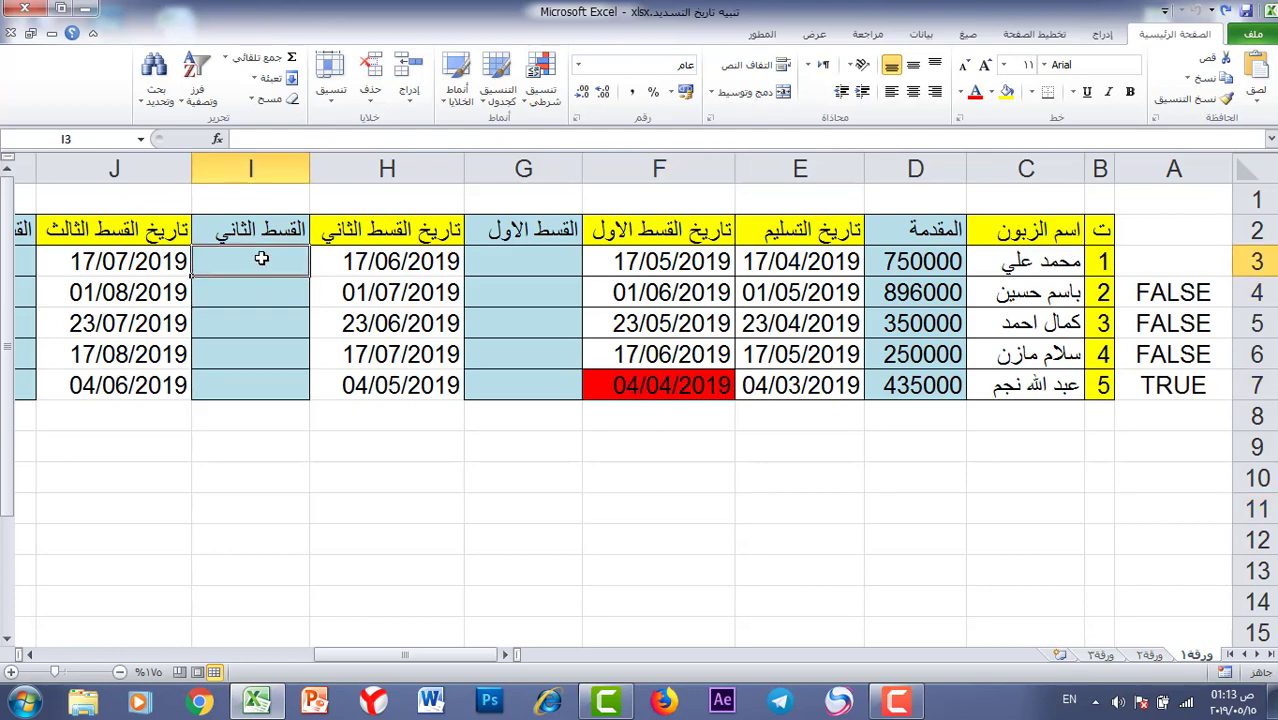
{"action": "type", "text": "="}
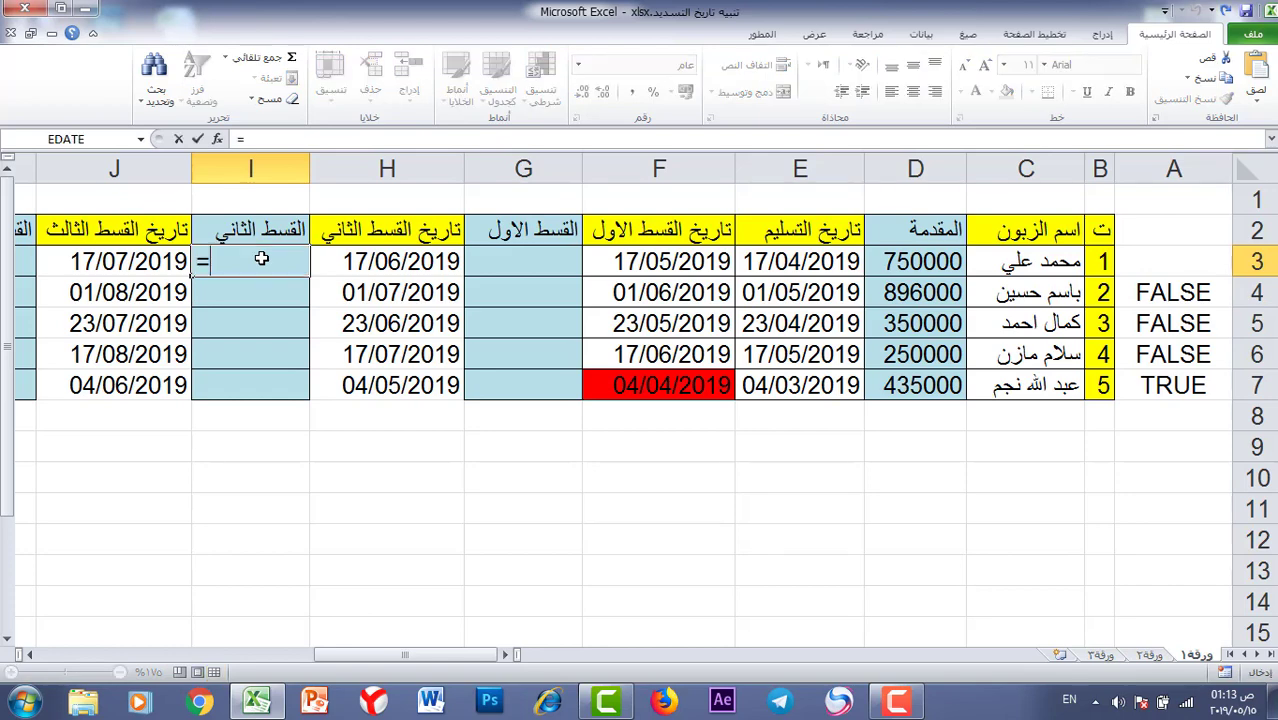
{"action": "left_click", "coordinate": [422, 270]}
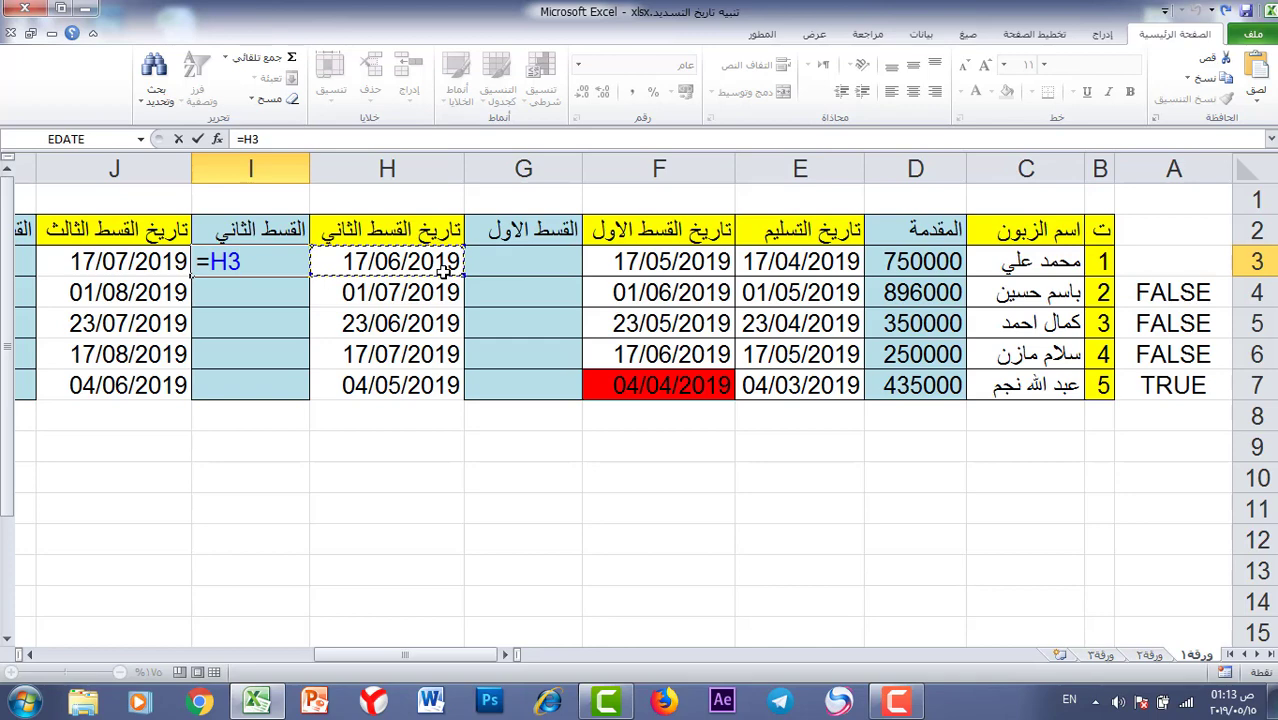
{"action": "type", "text": "<"}
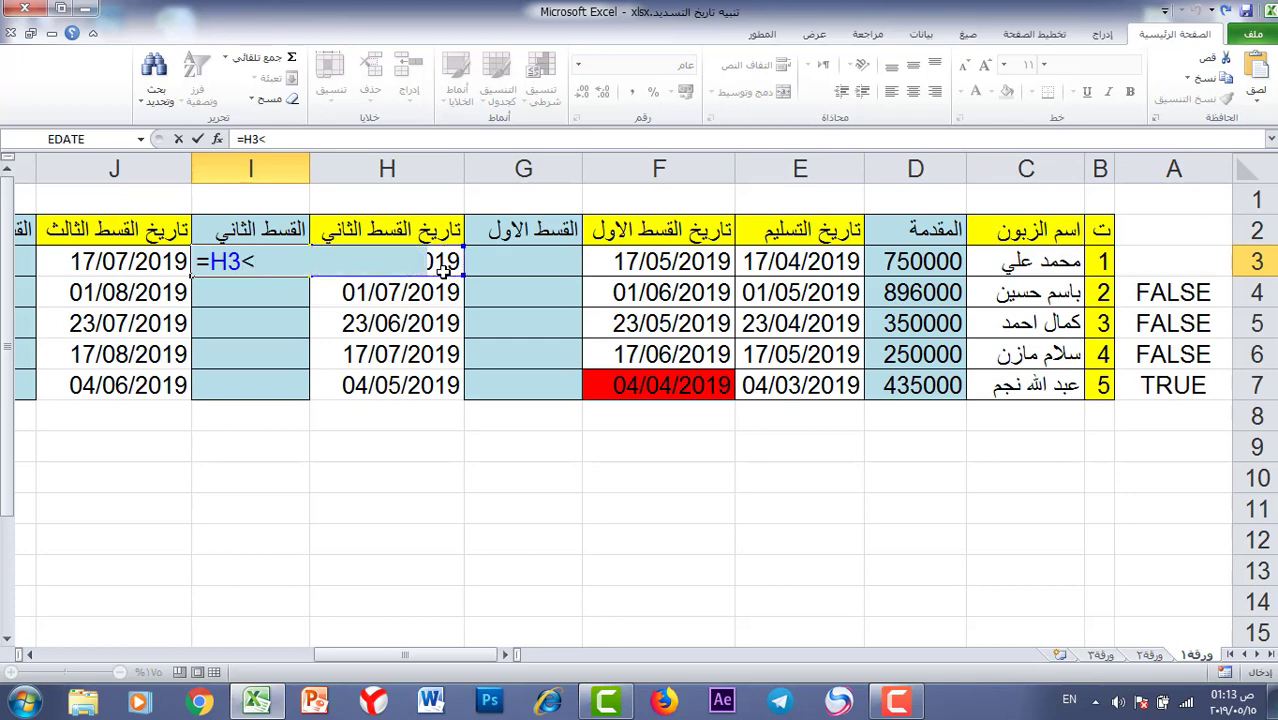
{"action": "type", "text": "to"}
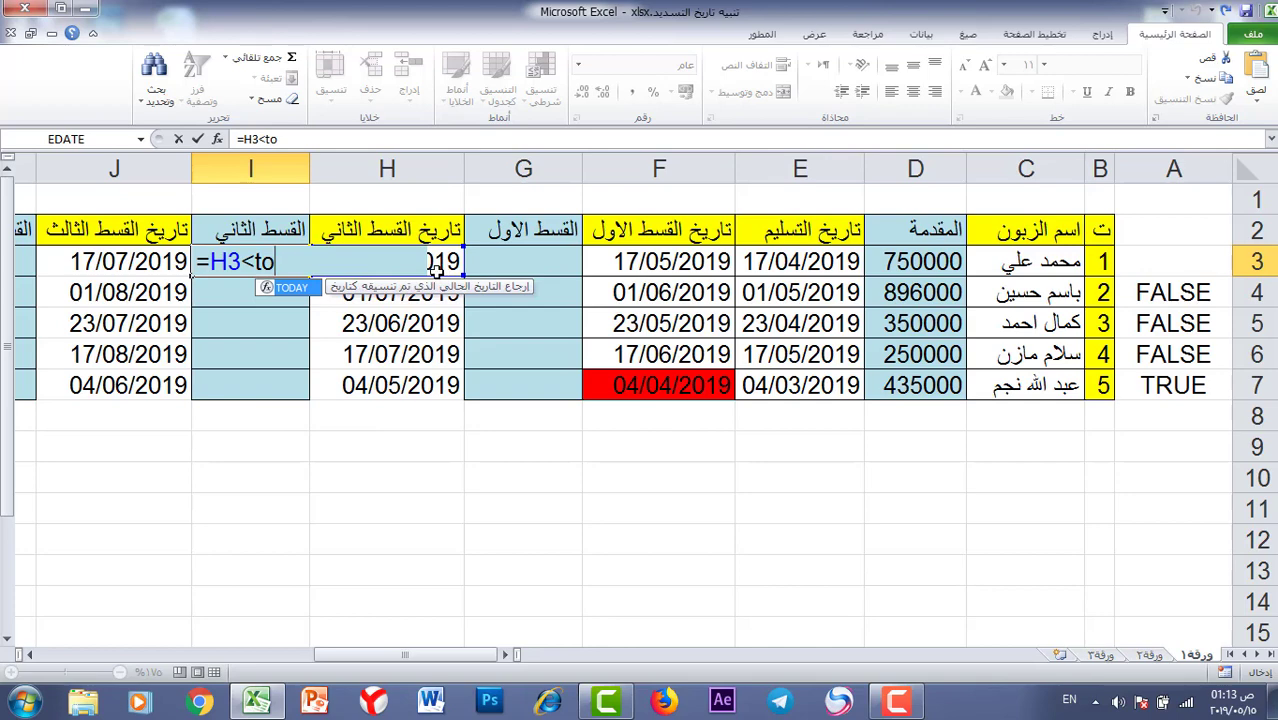
{"action": "key", "text": "Tab"}
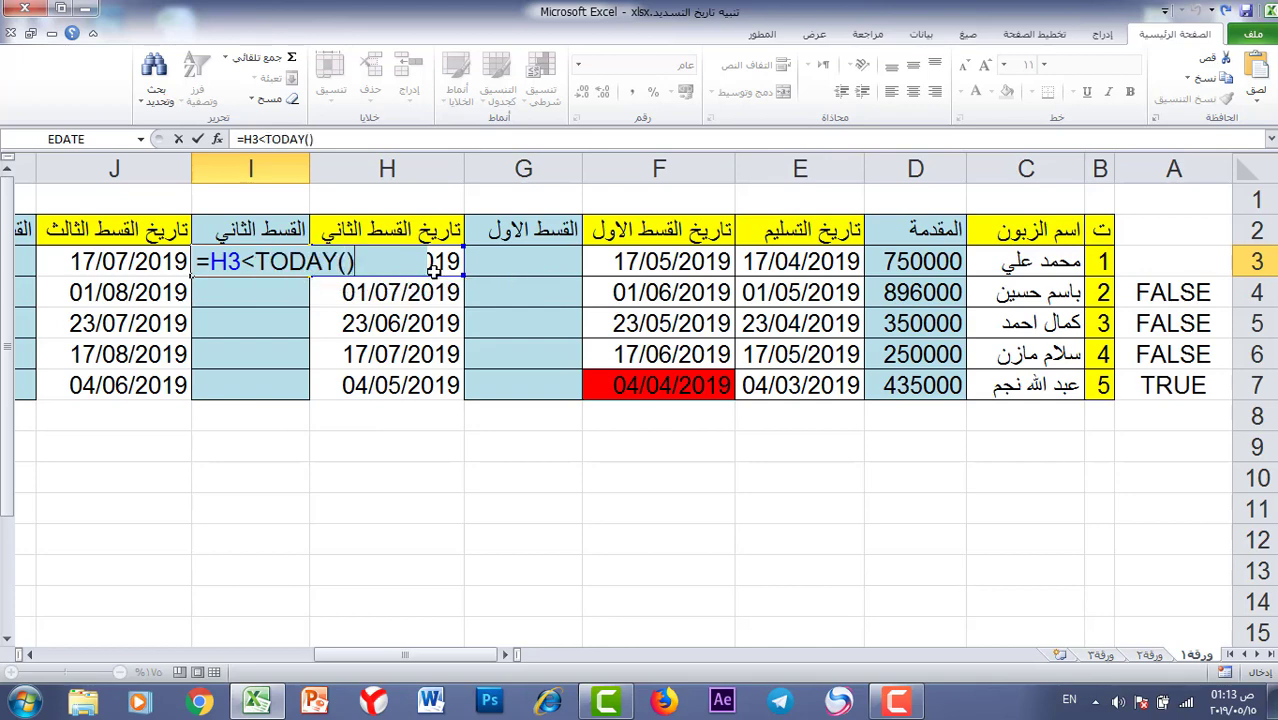
{"action": "key", "text": "Return"}
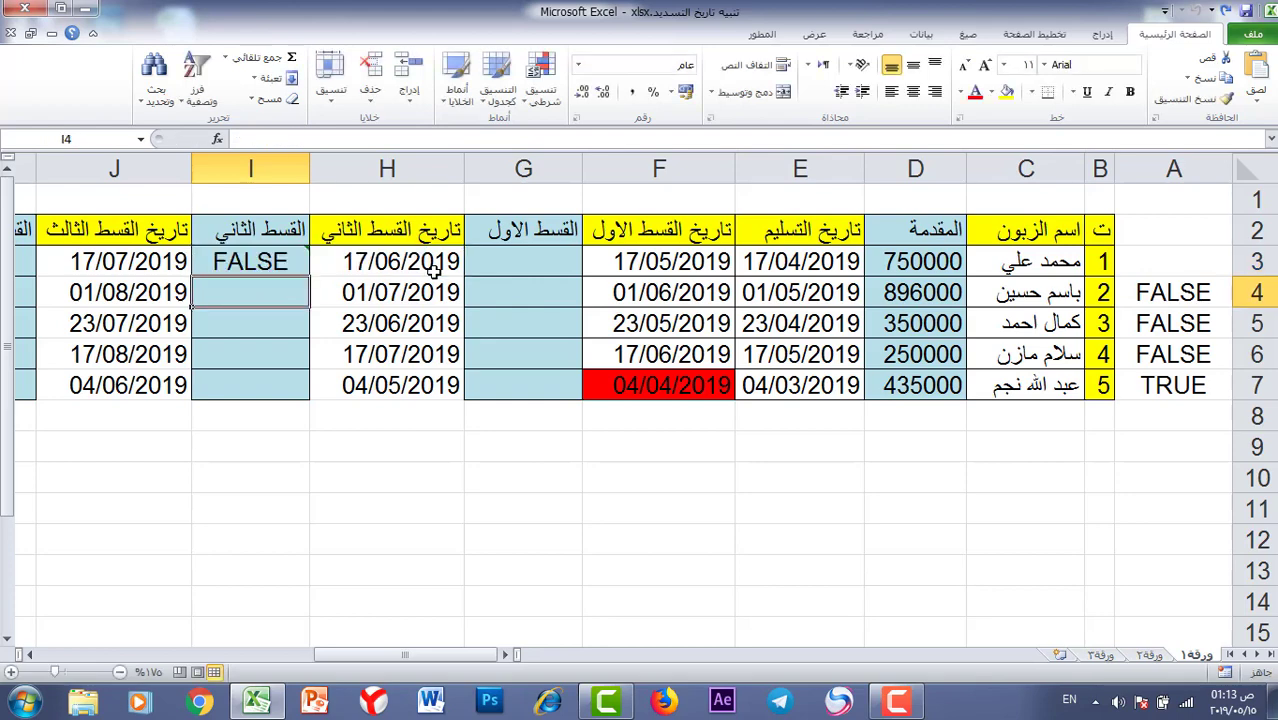
Cut the formula text =H3<TODAY() out of cell I3 for reuse, leaving the cell empty.
{"action": "double_click", "coordinate": [258, 263]}
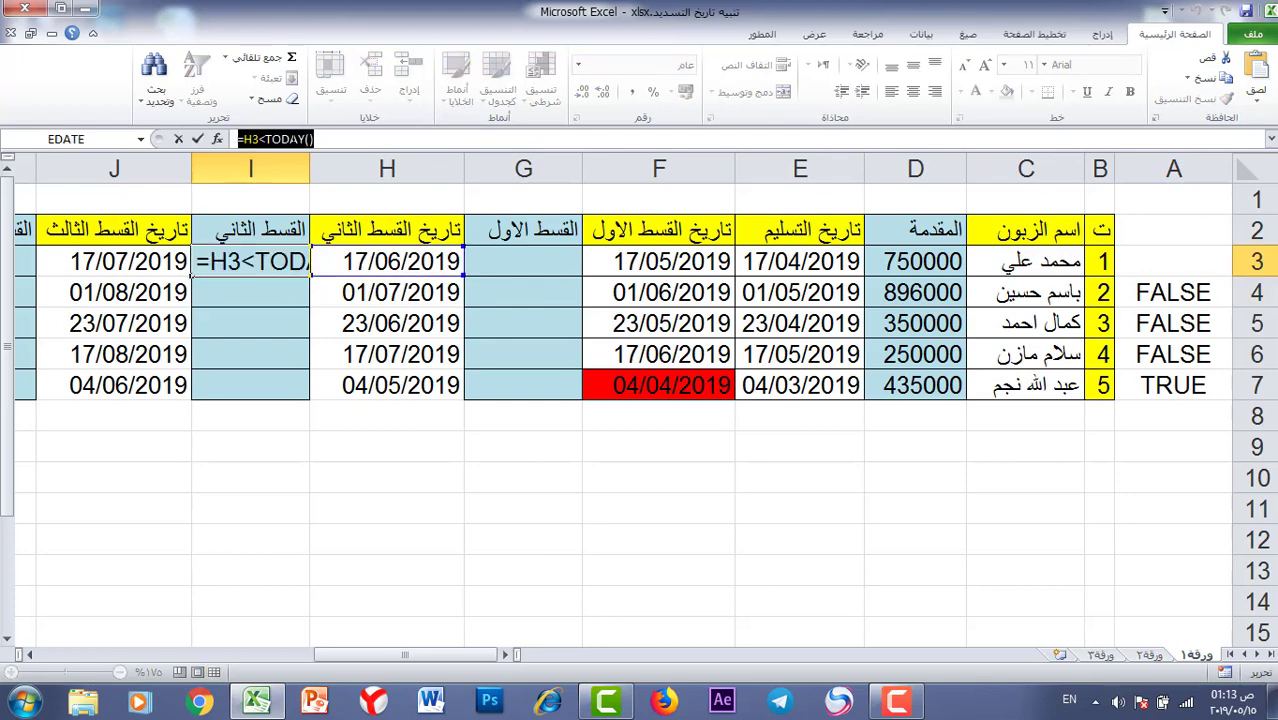
{"action": "right_click", "coordinate": [286, 140]}
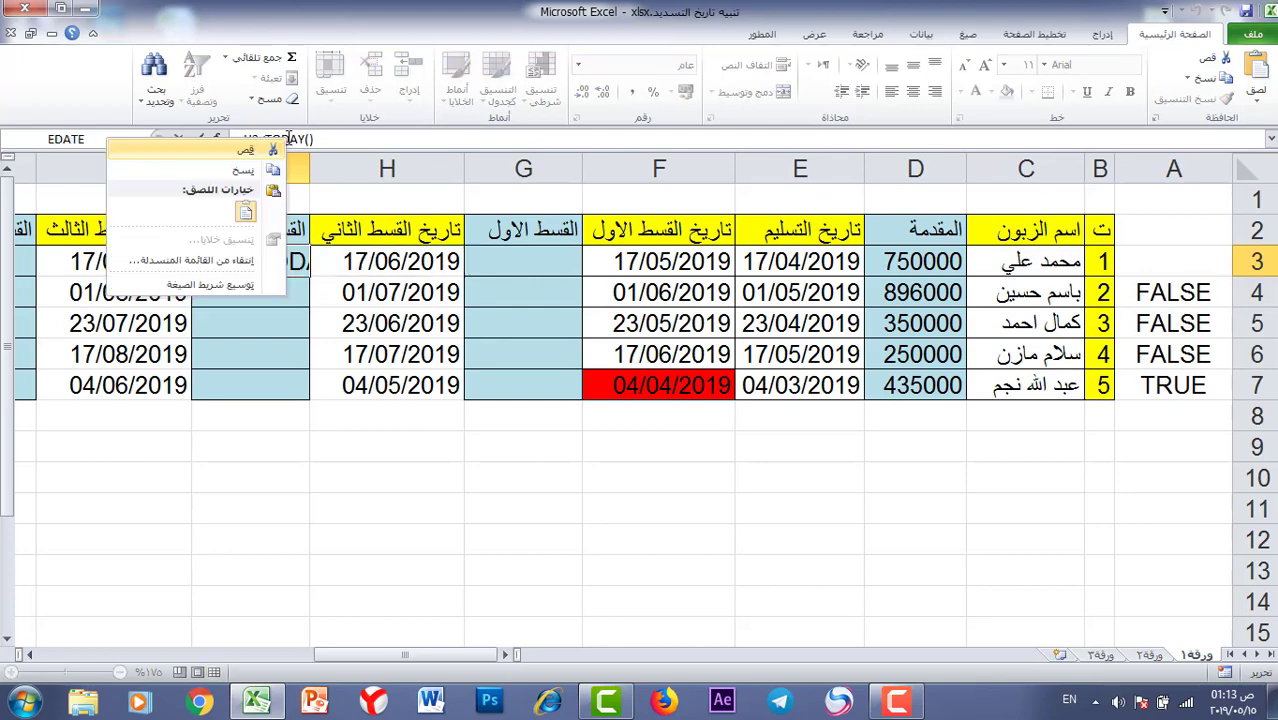
{"action": "left_click", "coordinate": [250, 150]}
{"action": "left_click", "coordinate": [286, 412]}
Create a formula-based conditional formatting rule for H3:H7 using the cut formula =H3<TODAY().
{"action": "left_click", "coordinate": [426, 266]}
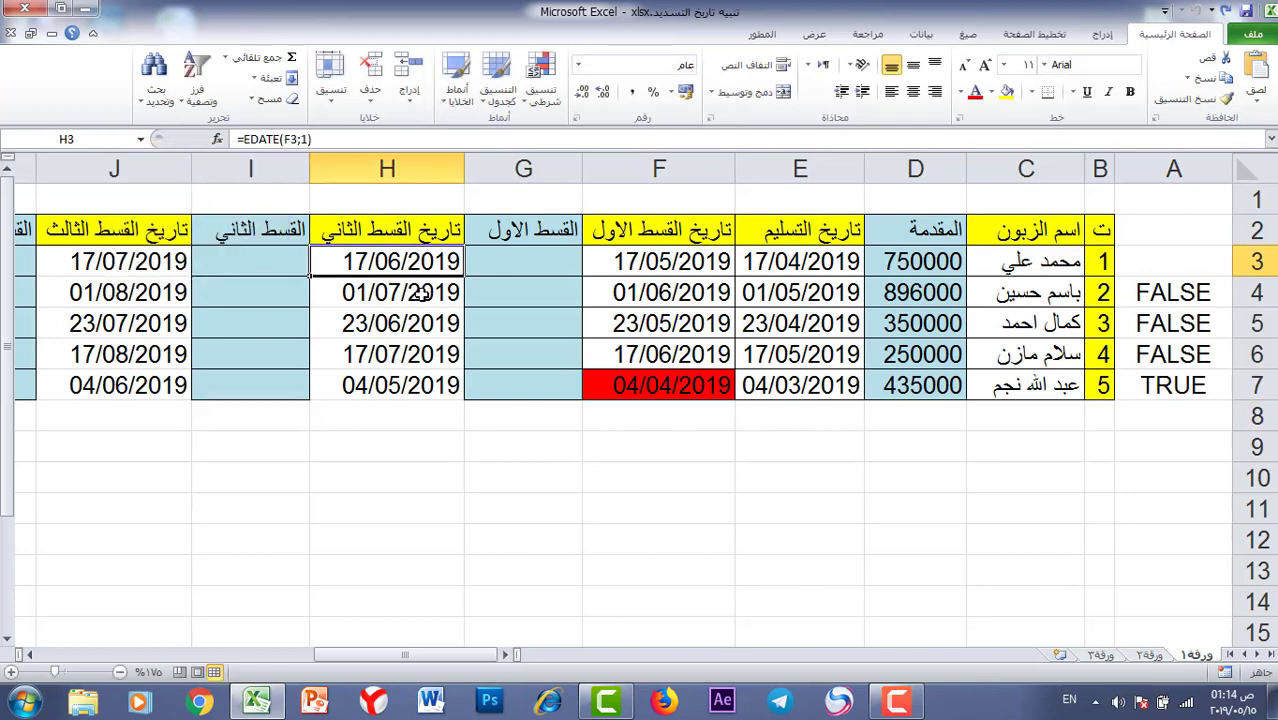
{"action": "left_click_drag", "start_coordinate": [421, 292], "coordinate": [413, 386]}
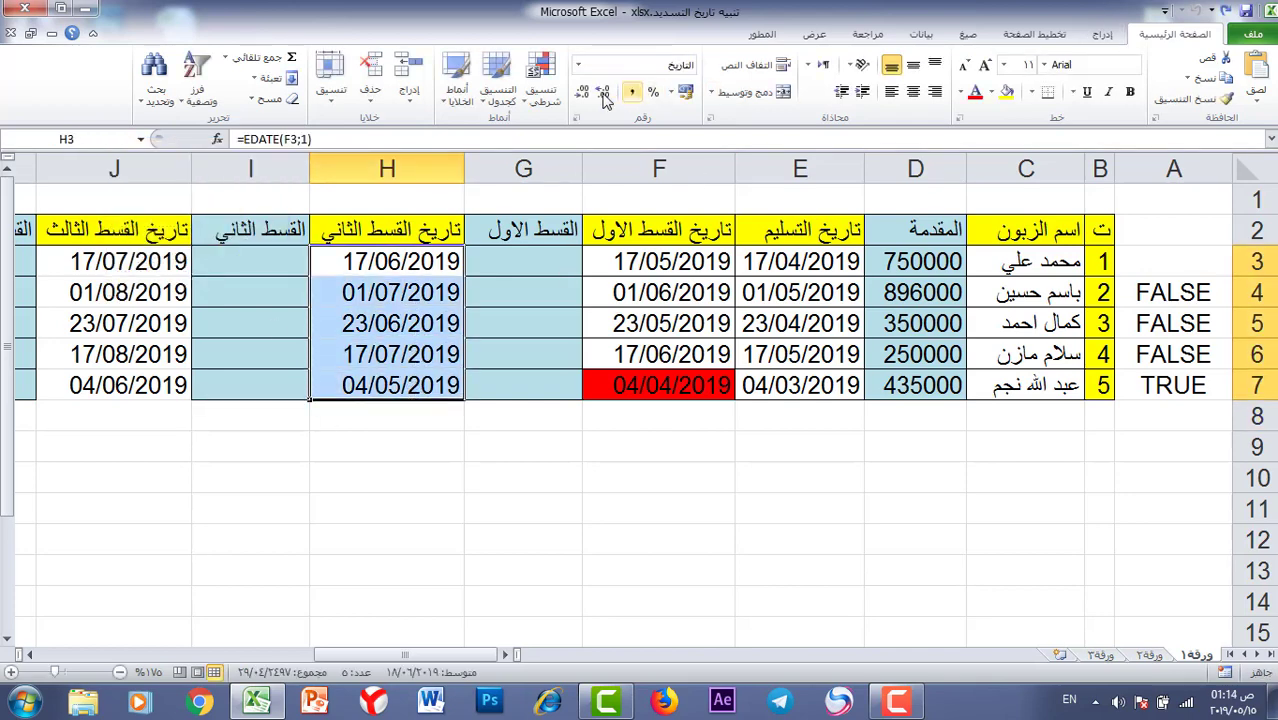
{"action": "left_click", "coordinate": [541, 85]}
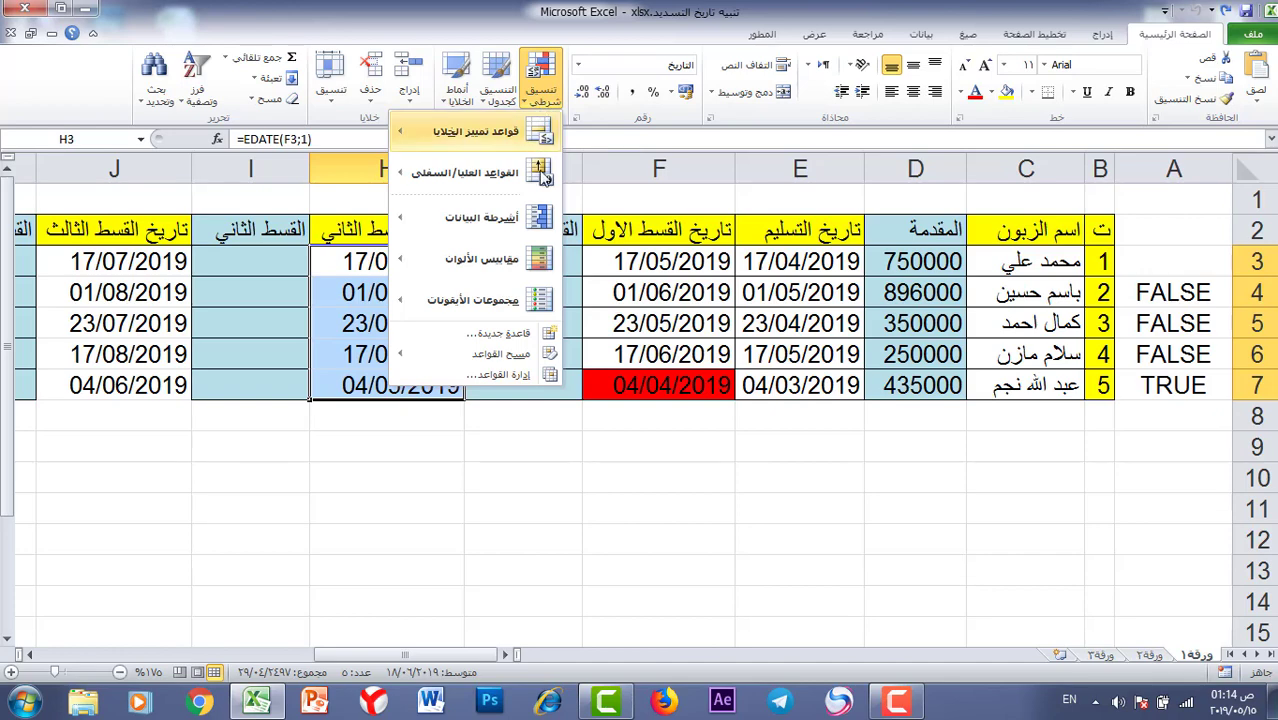
{"action": "left_click", "coordinate": [515, 334]}
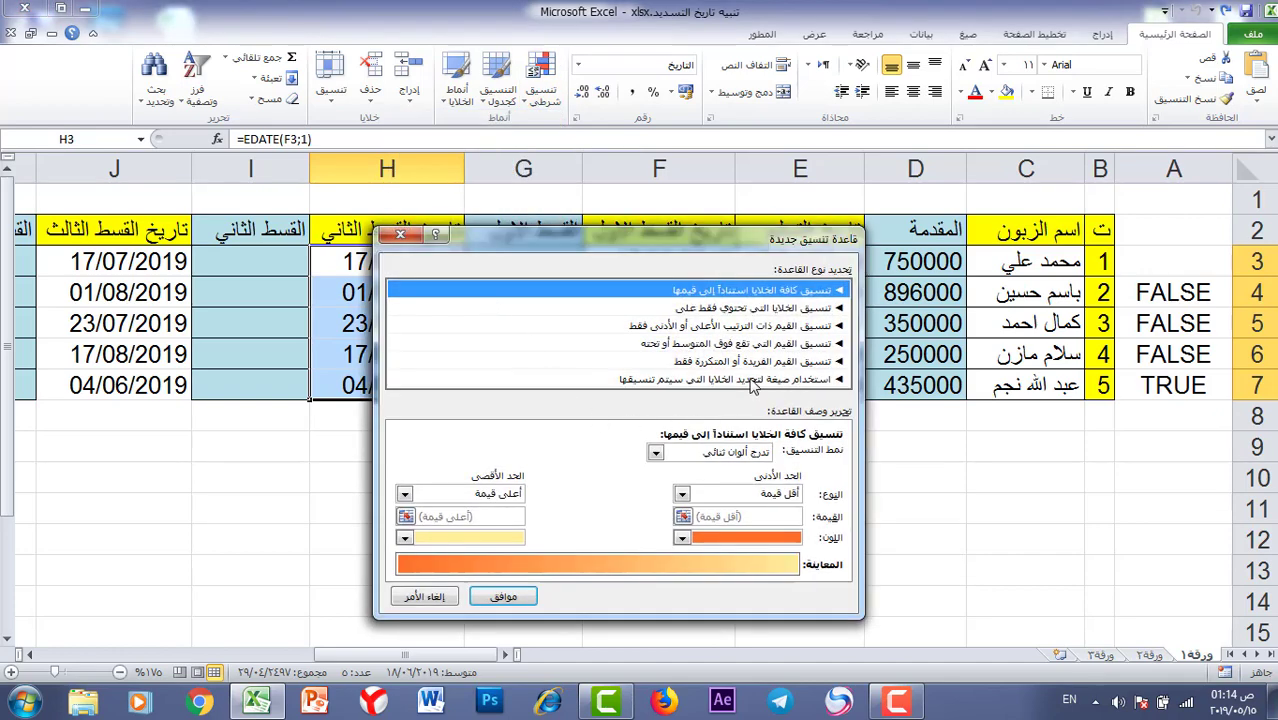
{"action": "left_click", "coordinate": [752, 380]}
{"action": "right_click", "coordinate": [458, 455]}
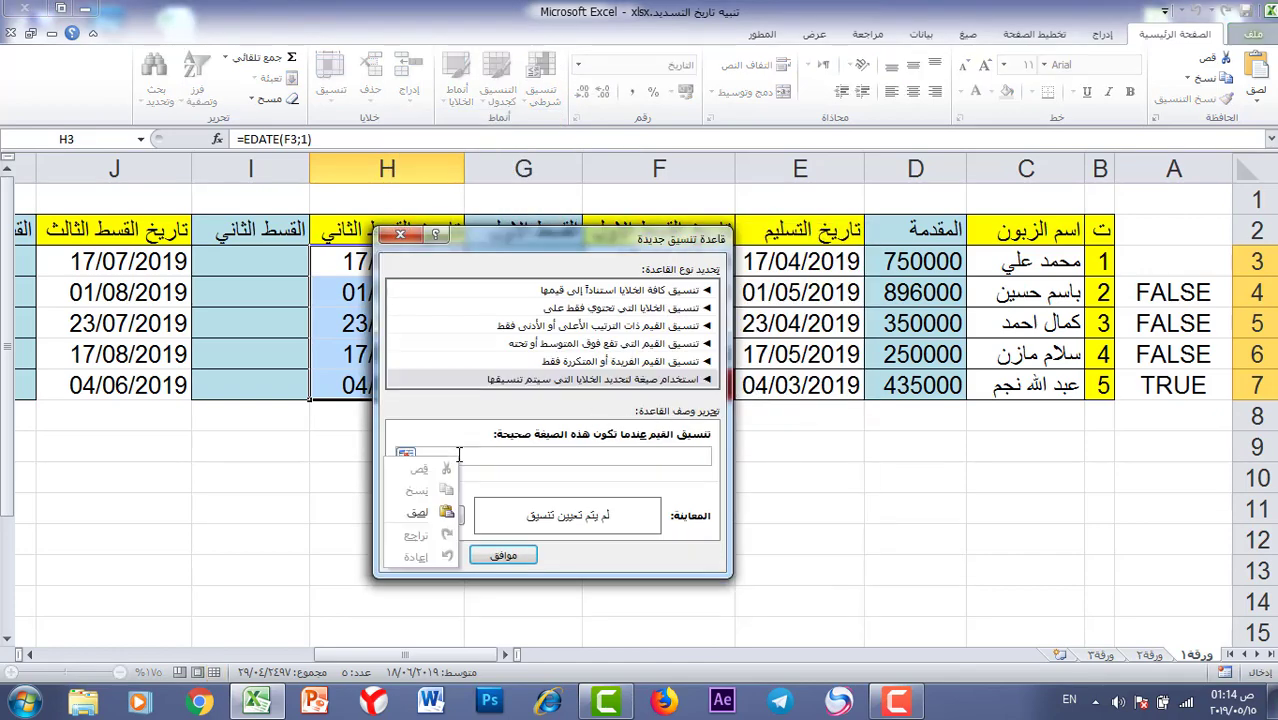
{"action": "left_click", "coordinate": [420, 512]}
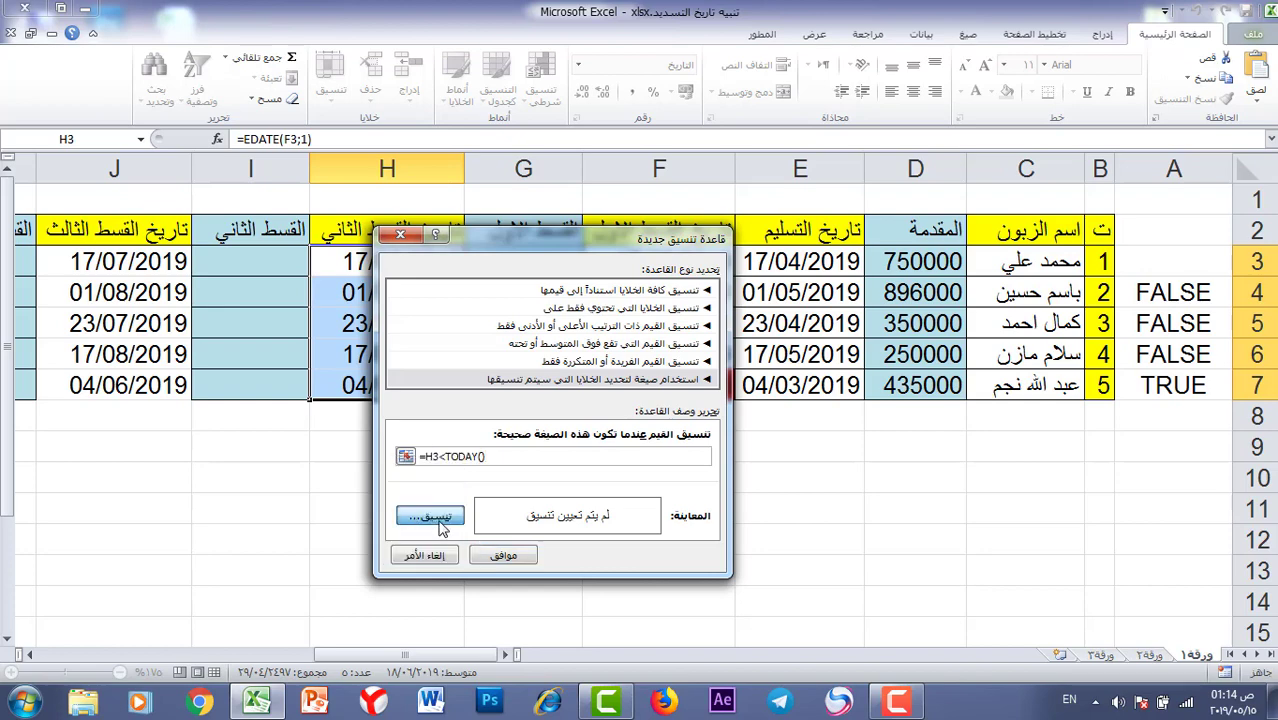
Give the H3:H7 rule a red background fill and apply it to the second-instalment dates.
{"action": "left_click", "coordinate": [430, 516]}
{"action": "left_click", "coordinate": [680, 406]}
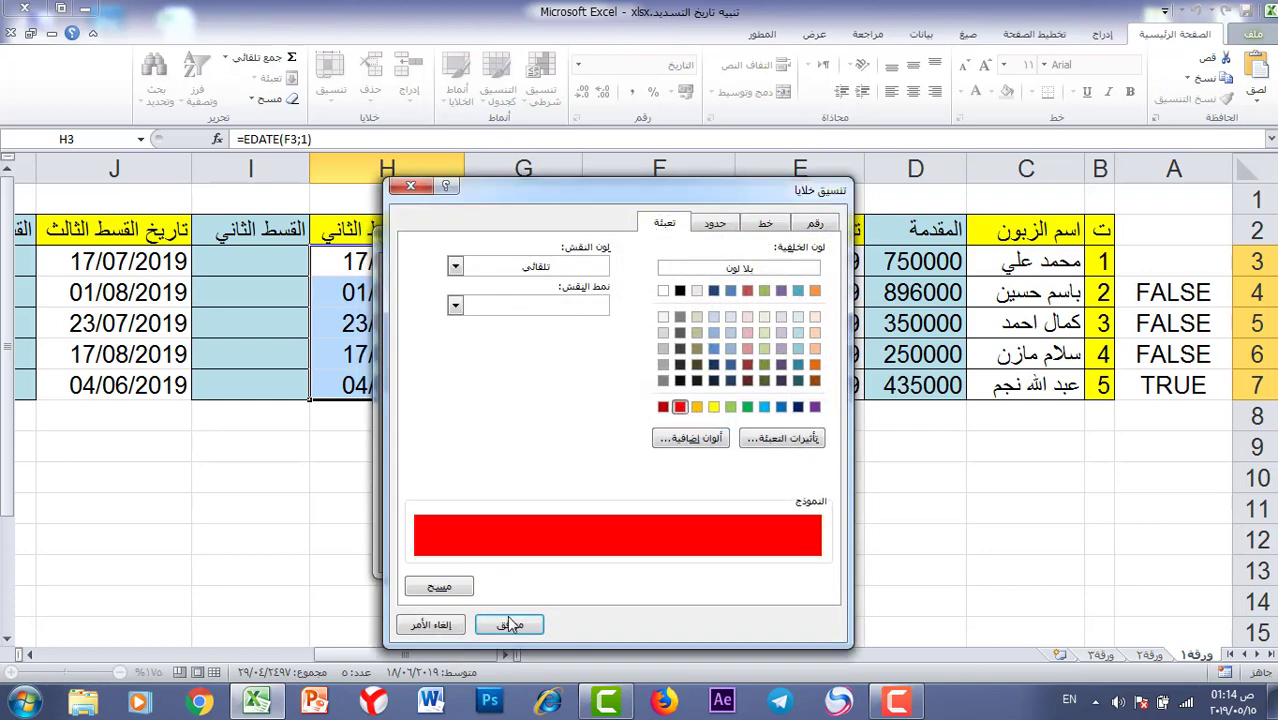
{"action": "left_click", "coordinate": [510, 625]}
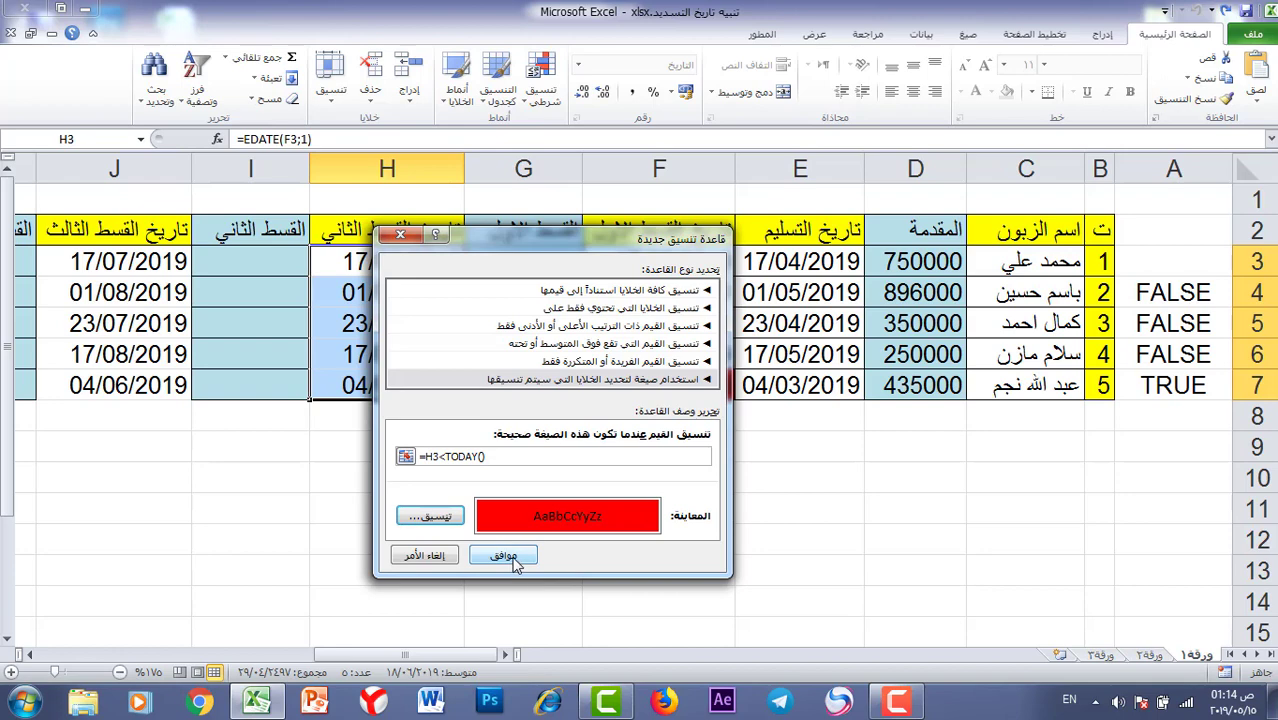
{"action": "left_click", "coordinate": [504, 556]}
{"action": "left_click", "coordinate": [405, 535]}
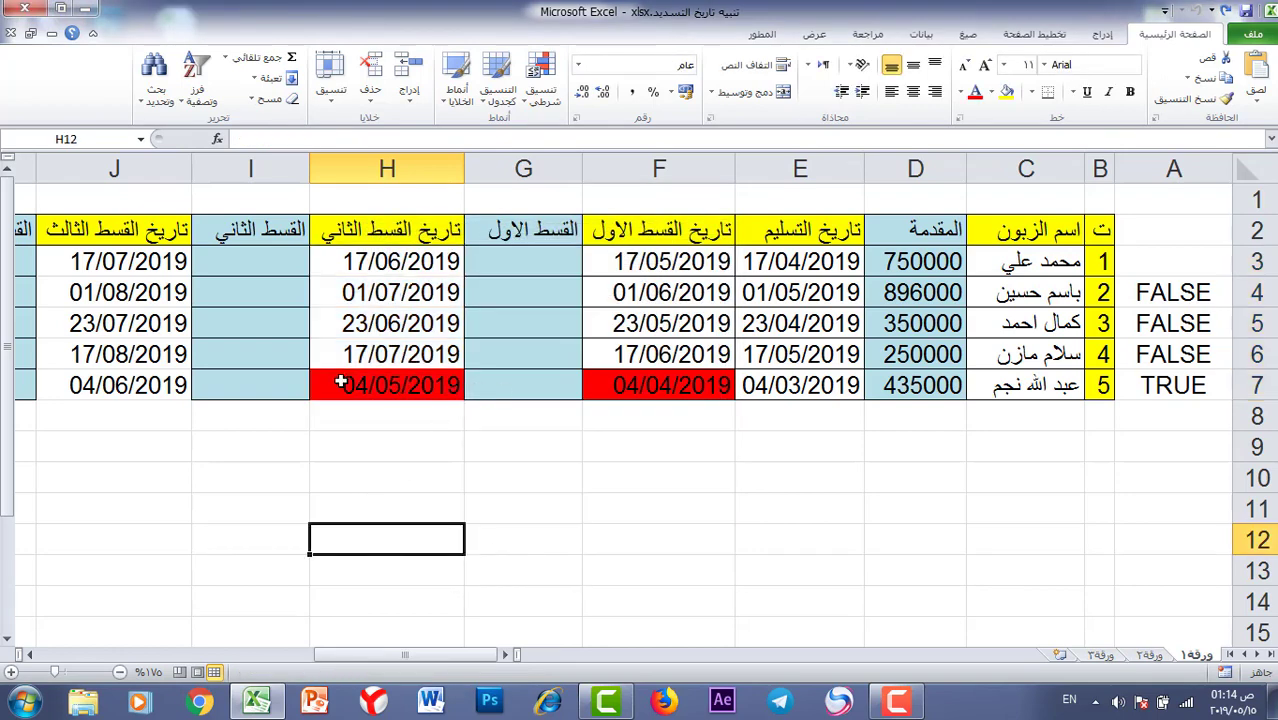
Change the delivery date in E7 to 04/04/2019 and check the instalment dates in F7 and H7.
{"action": "left_click", "coordinate": [794, 386]}
{"action": "double_click", "coordinate": [794, 386]}
{"action": "left_click_drag", "start_coordinate": [789, 386], "coordinate": [799, 386]}
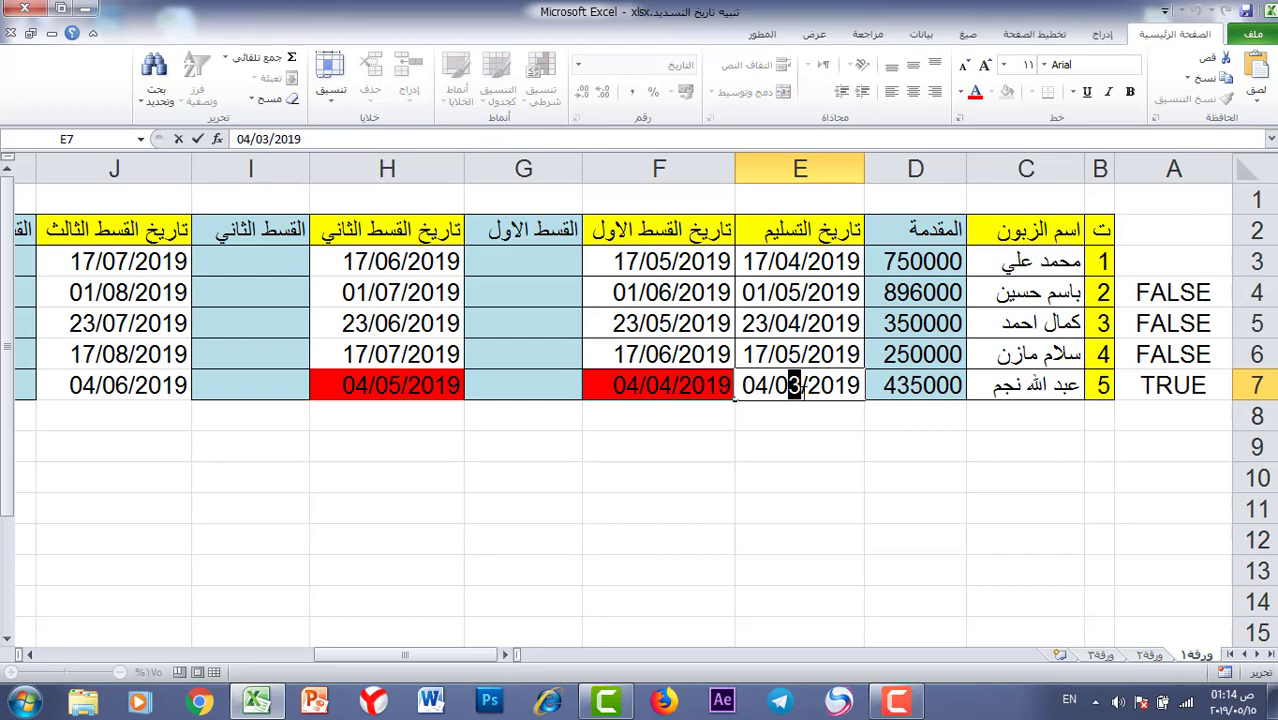
{"action": "type", "text": "4"}
{"action": "key", "text": "Return"}
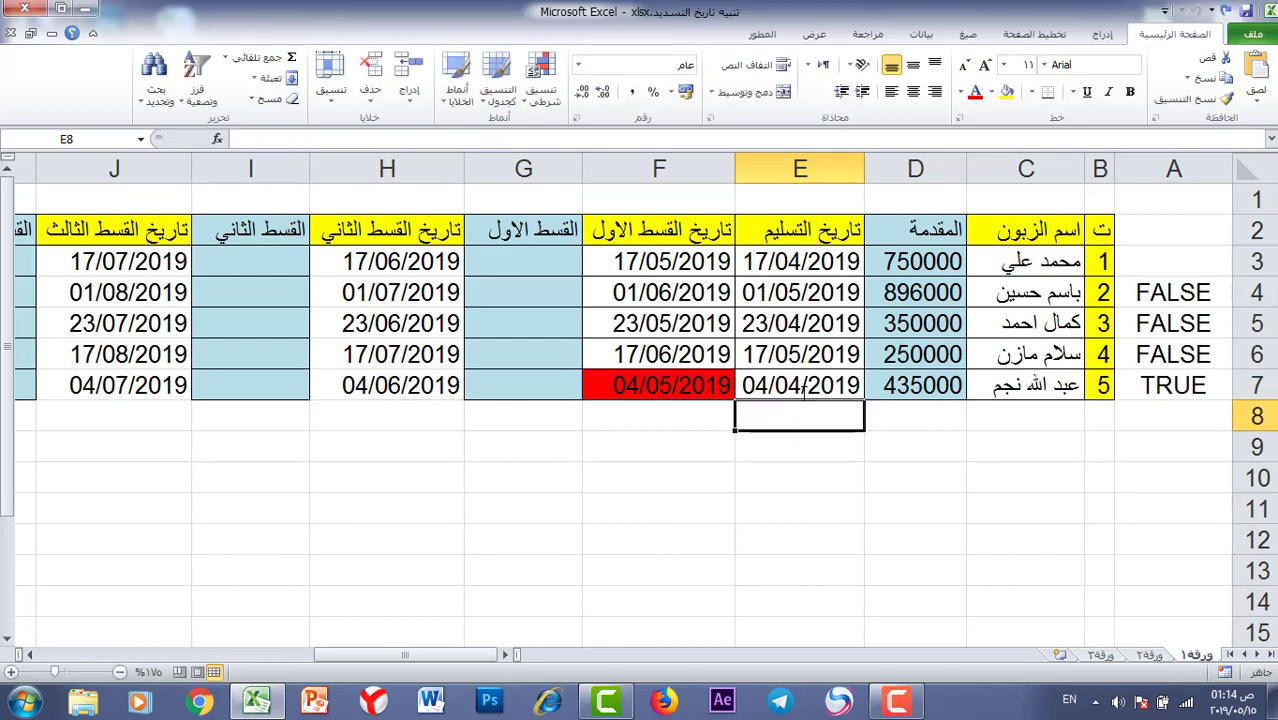
{"action": "left_click", "coordinate": [636, 386]}
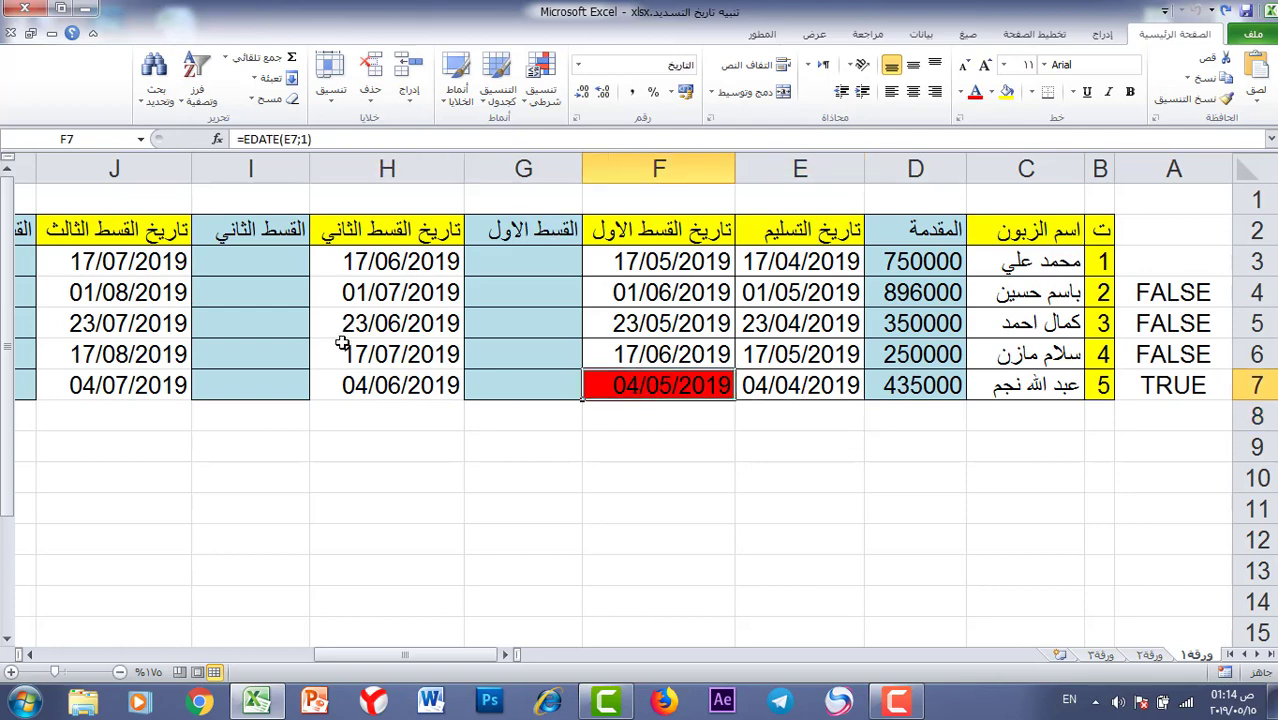
{"action": "left_click", "coordinate": [373, 392]}
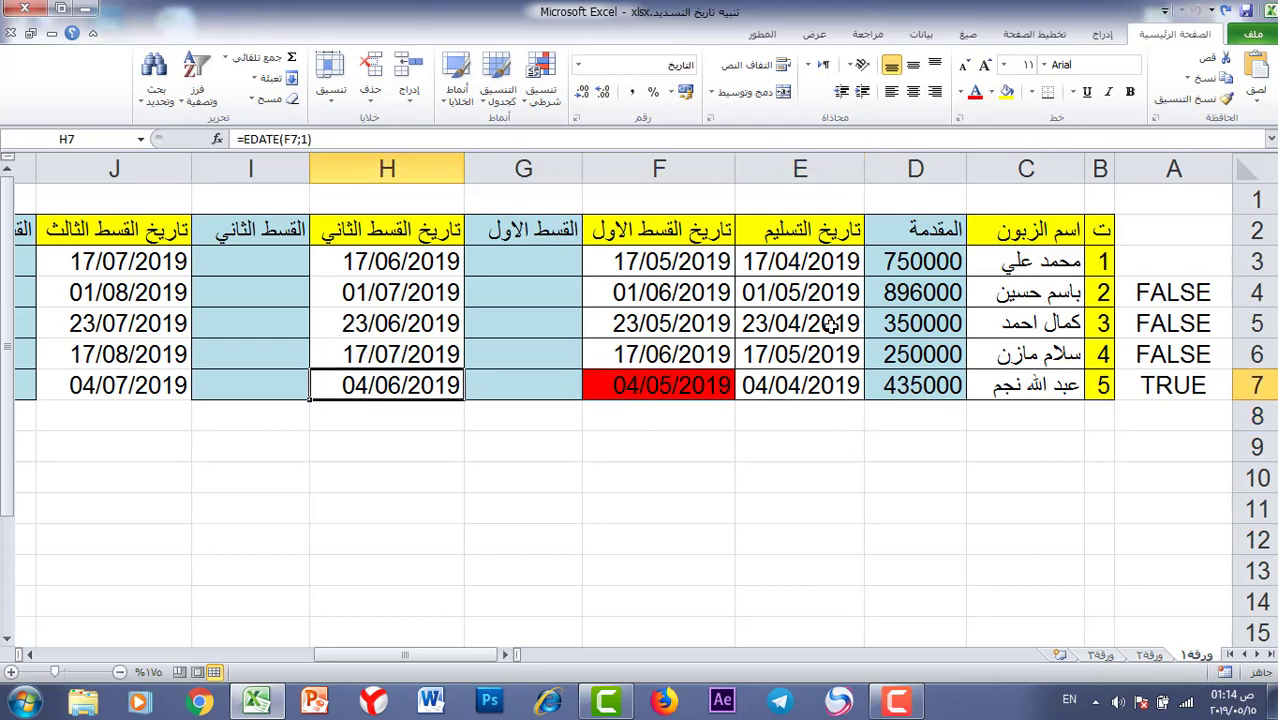
Change the delivery date in E5 to 23/02/2019 to test the overdue highlighting.
{"action": "double_click", "coordinate": [762, 323]}
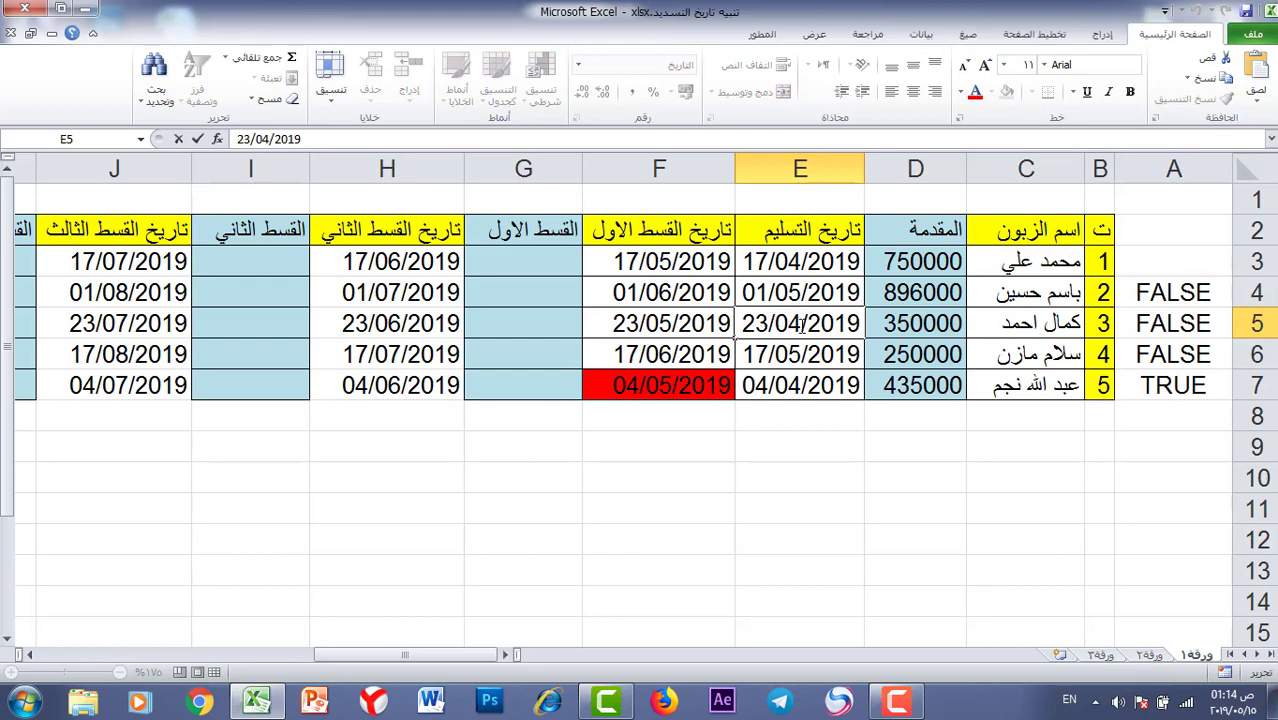
{"action": "left_click_drag", "start_coordinate": [801, 323], "coordinate": [789, 323]}
{"action": "type", "text": "2"}
{"action": "key", "text": "Return"}
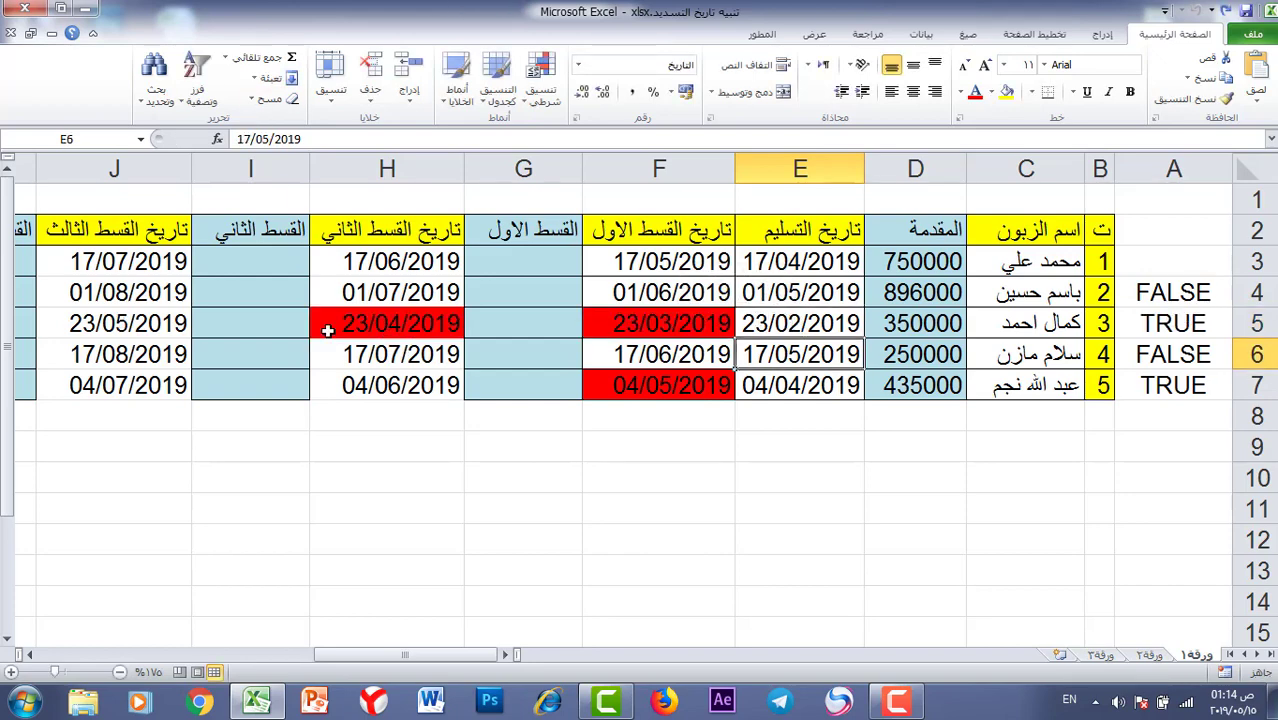
Create a formula-based conditional formatting rule for the third-instalment dates J3:J7 with the formula =J3<TODAY().
{"action": "left_click_drag", "start_coordinate": [117, 256], "coordinate": [130, 378]}
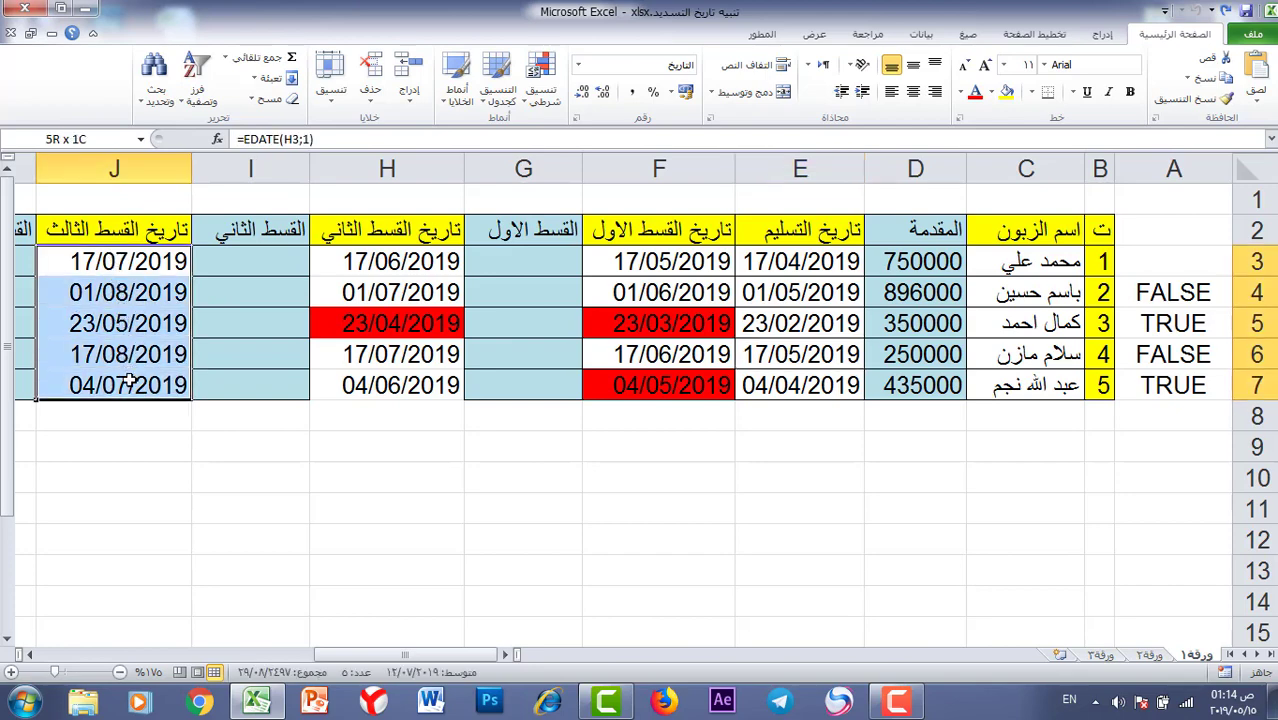
{"action": "left_click", "coordinate": [538, 88]}
{"action": "left_click", "coordinate": [519, 336]}
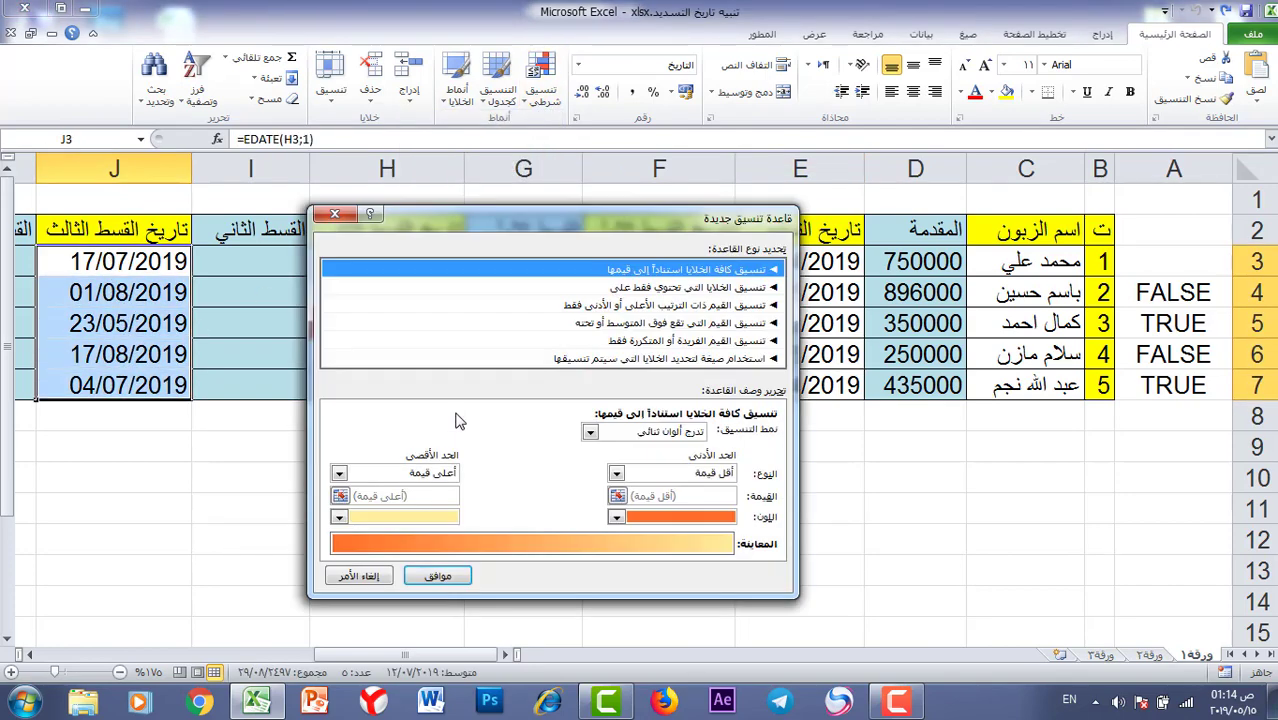
{"action": "left_click", "coordinate": [716, 360]}
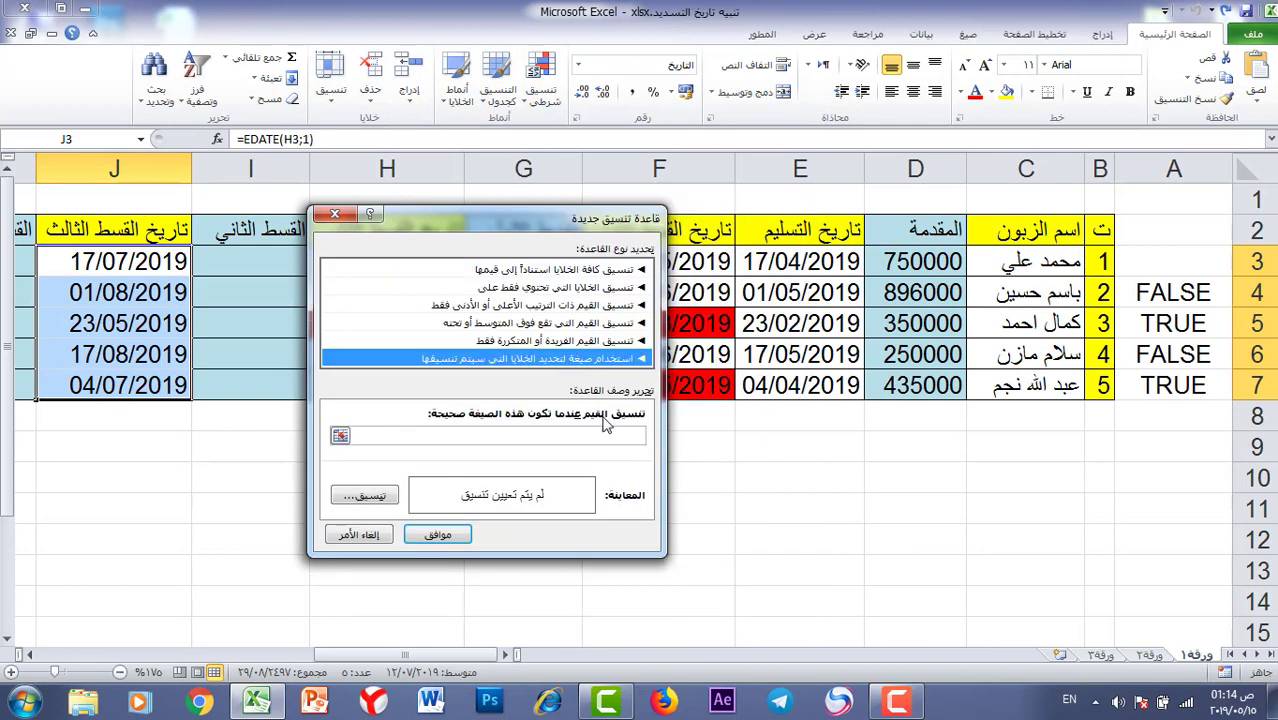
{"action": "left_click", "coordinate": [479, 432]}
{"action": "type", "text": "=H3<TODAY()"}
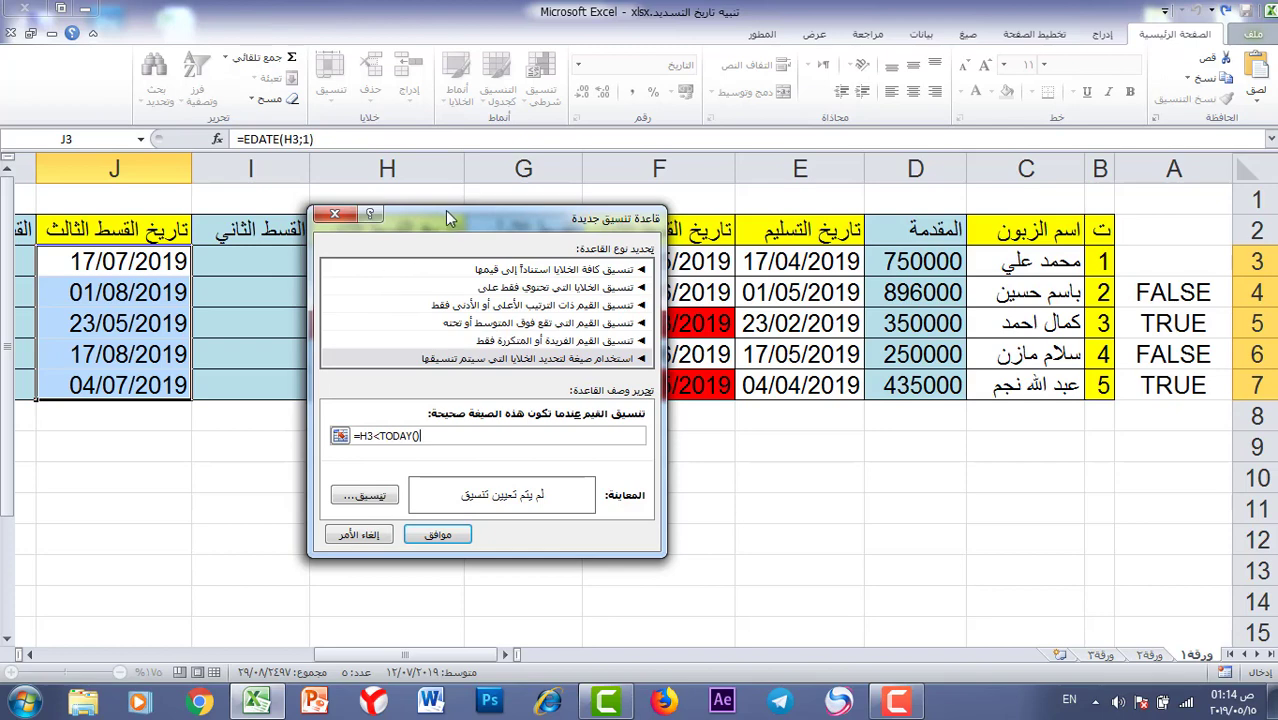
{"action": "left_click_drag", "start_coordinate": [445, 210], "coordinate": [465, 369]}
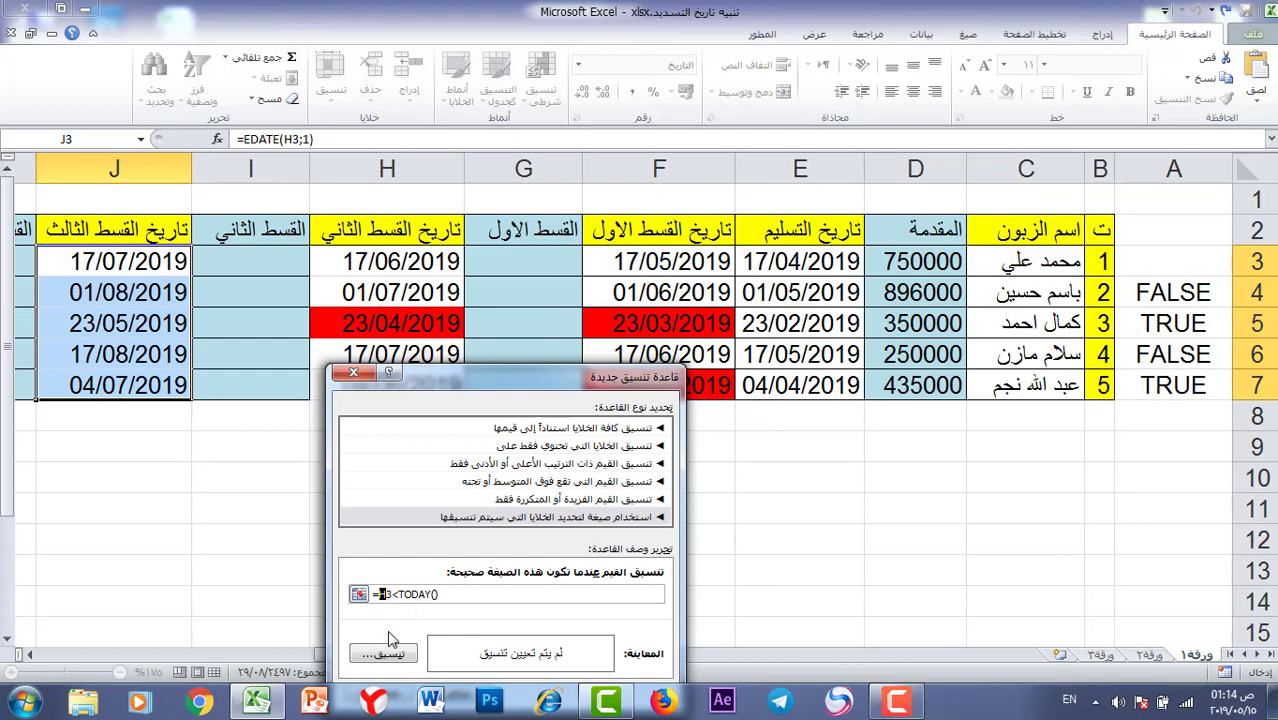
{"action": "type", "text": "j"}
{"action": "left_click_drag", "start_coordinate": [471, 377], "coordinate": [491, 278]}
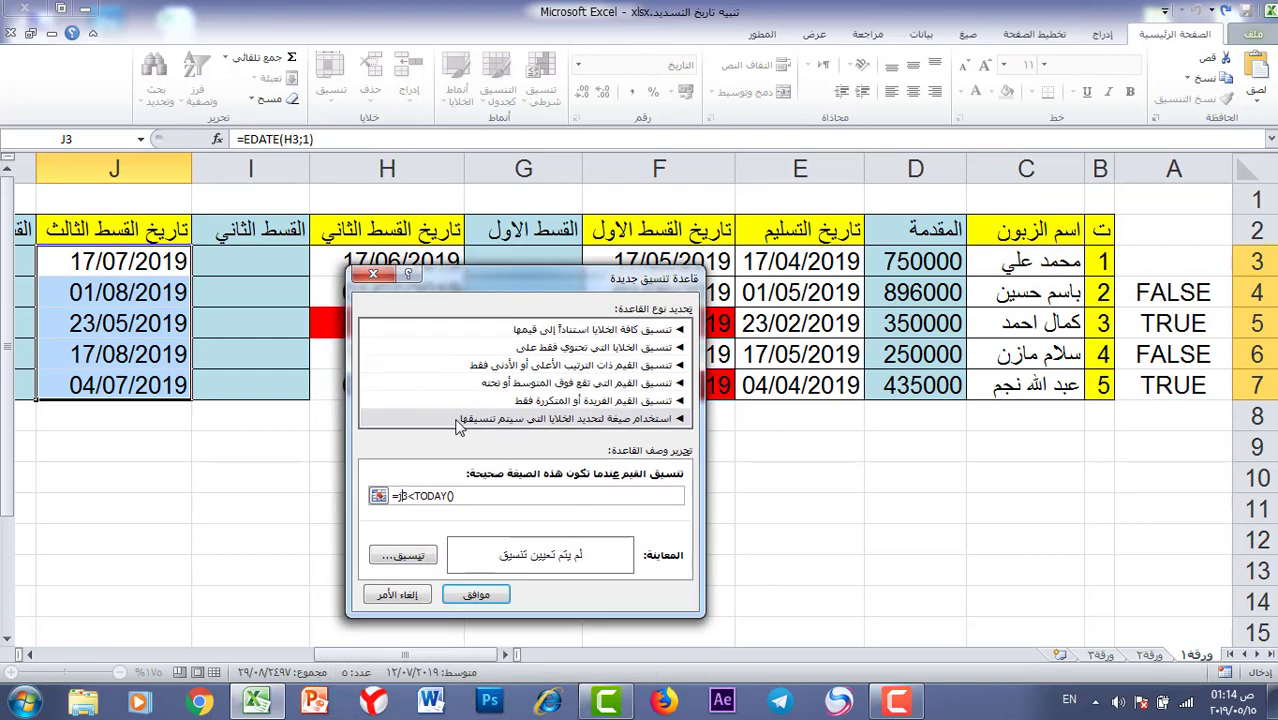
Give the J3:J7 rule a red background fill and apply it to the third-instalment dates.
{"action": "left_click", "coordinate": [398, 555]}
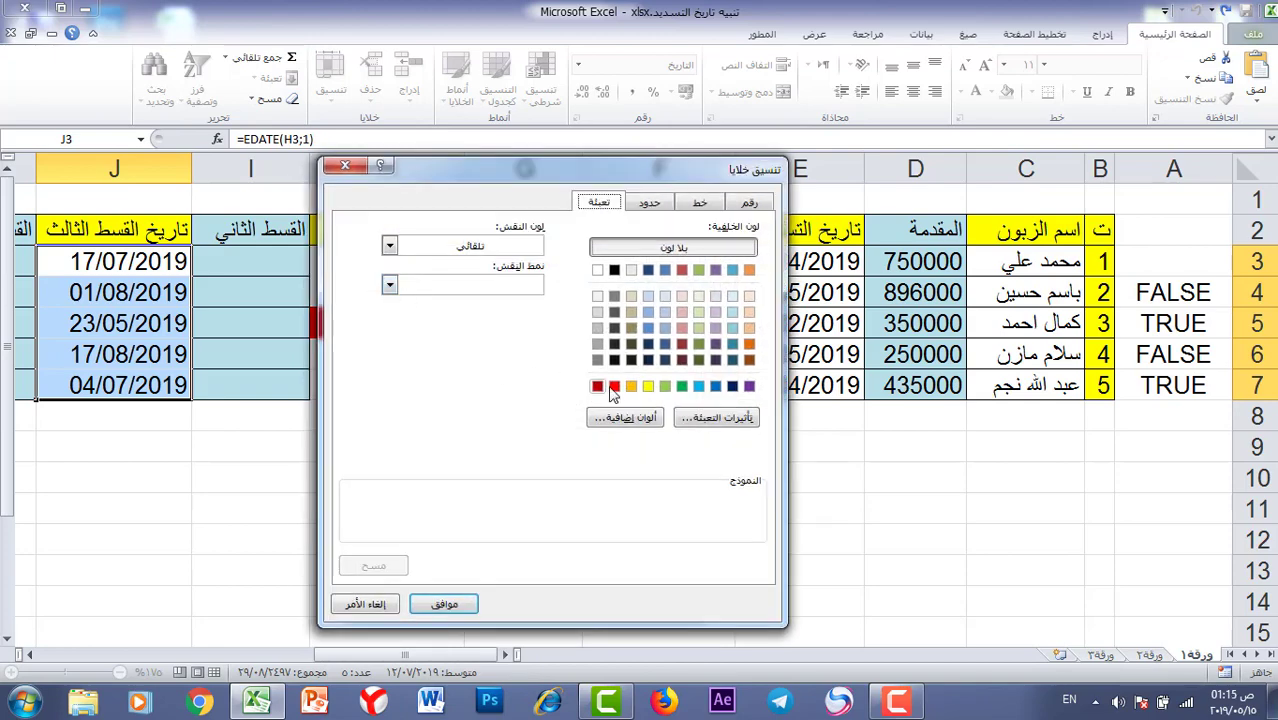
{"action": "left_click", "coordinate": [614, 388]}
{"action": "left_click", "coordinate": [444, 604]}
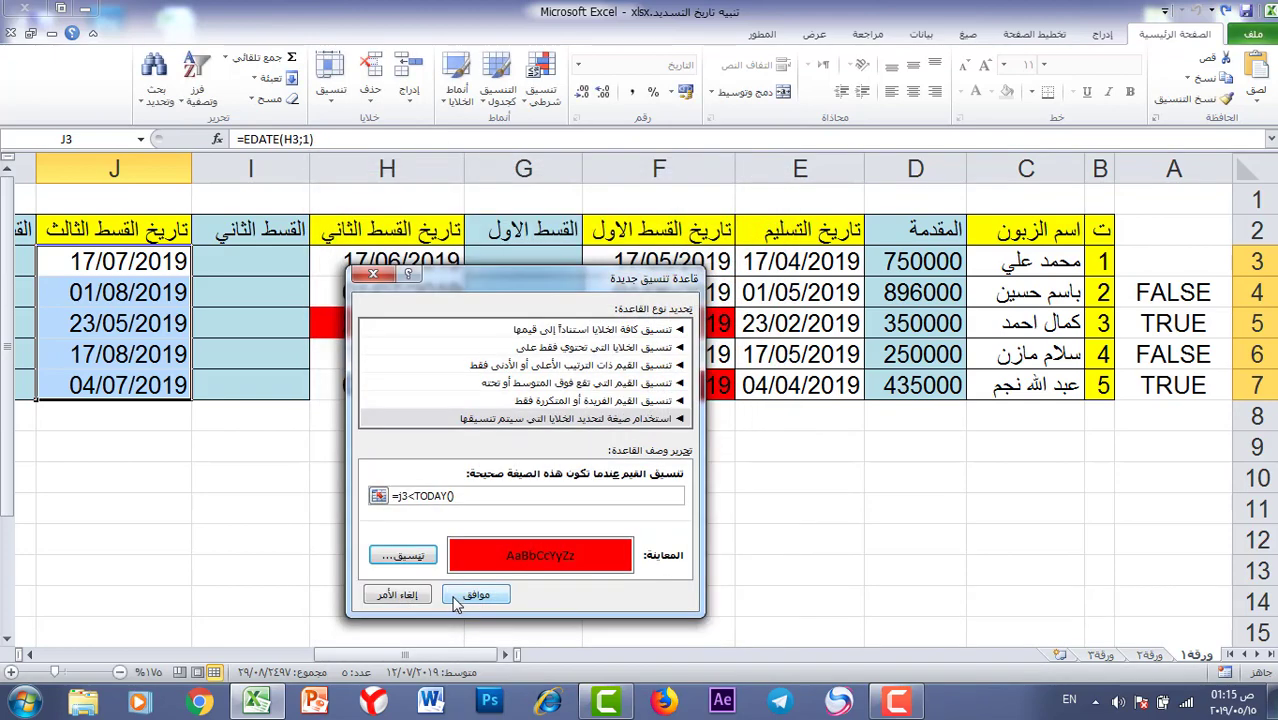
{"action": "left_click", "coordinate": [458, 604]}
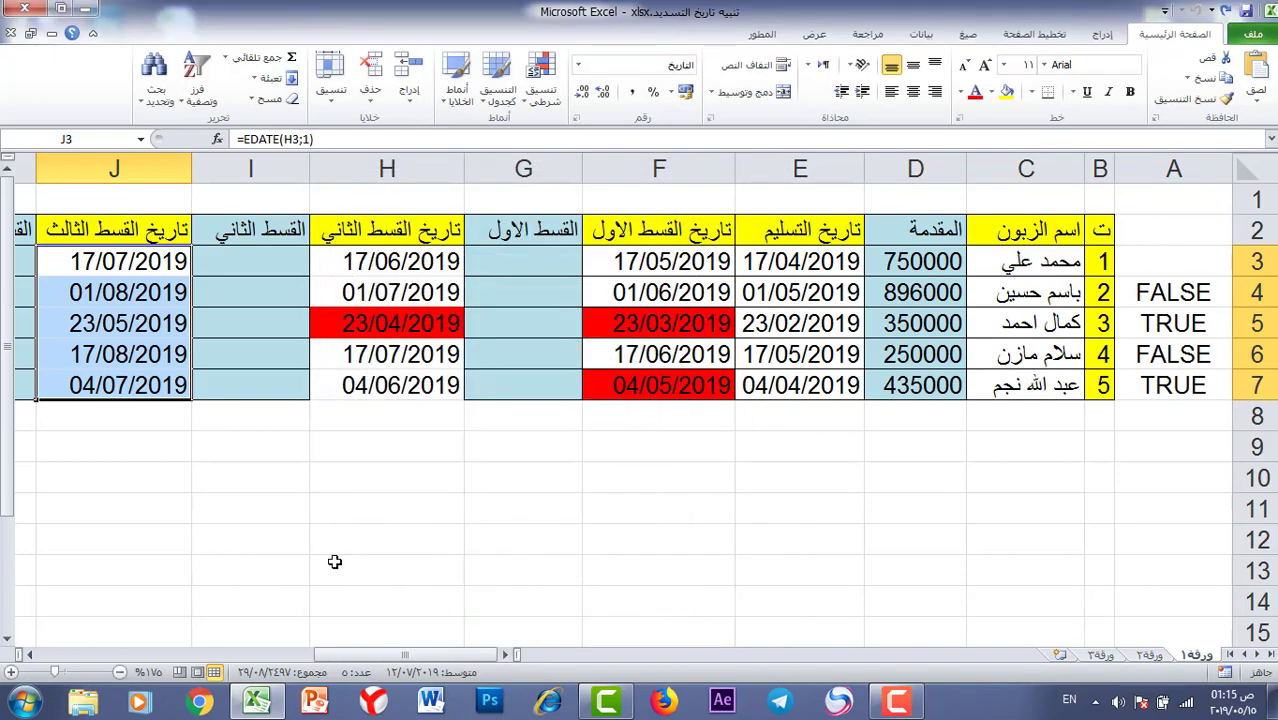
{"action": "left_click", "coordinate": [207, 511]}
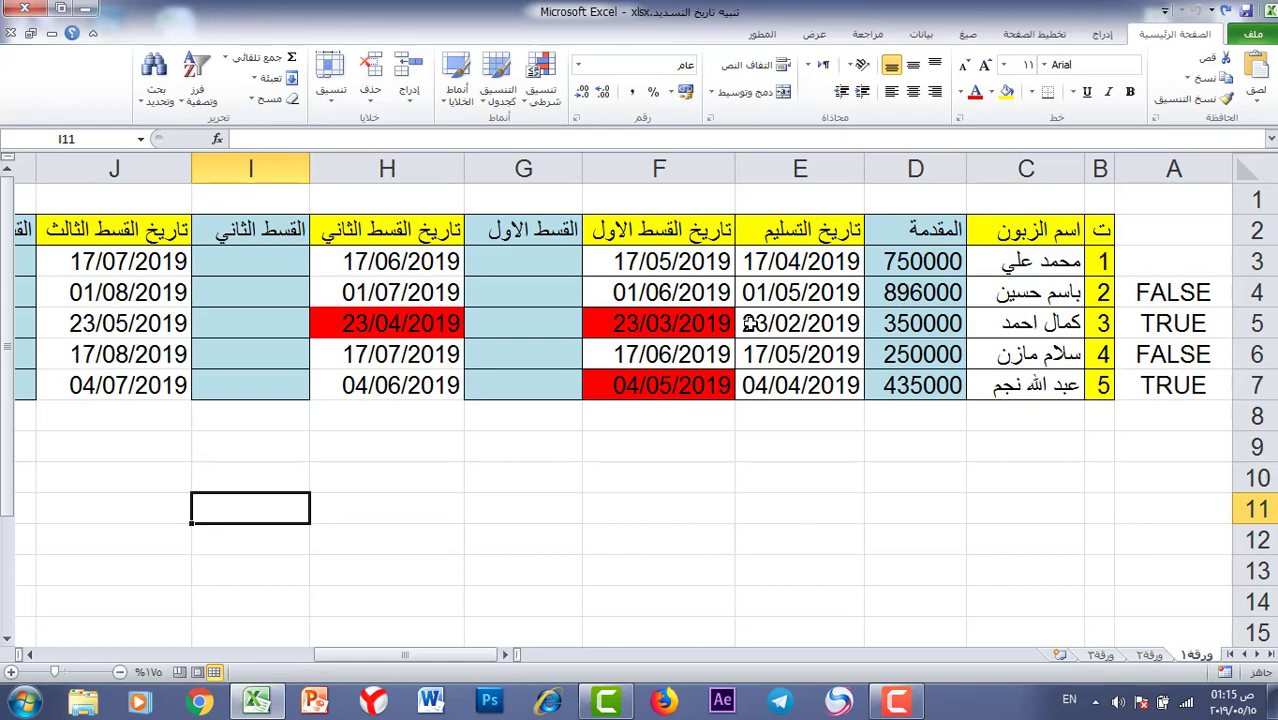
Try changing the delivery date in E5 to 03/02/2019.
{"action": "double_click", "coordinate": [760, 323]}
{"action": "left_click_drag", "start_coordinate": [768, 323], "coordinate": [756, 323]}
{"action": "key", "text": "BackSpace"}
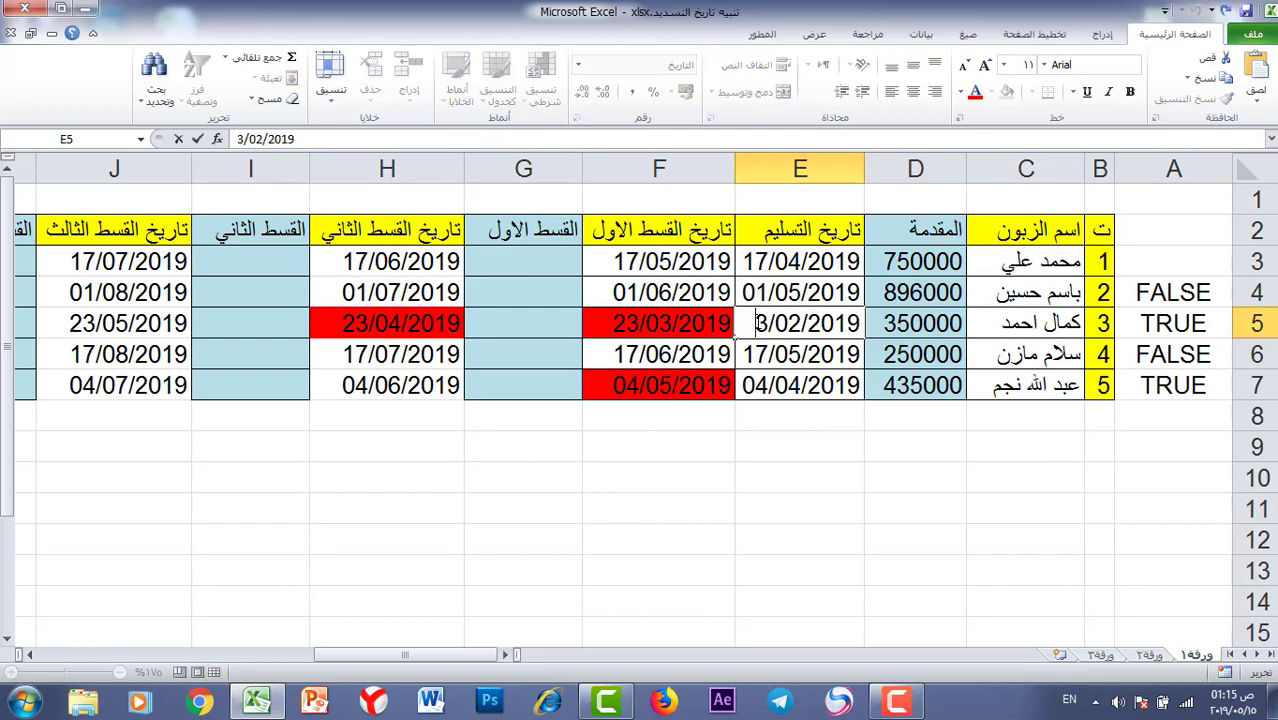
{"action": "type", "text": "0"}
{"action": "key", "text": "Return"}
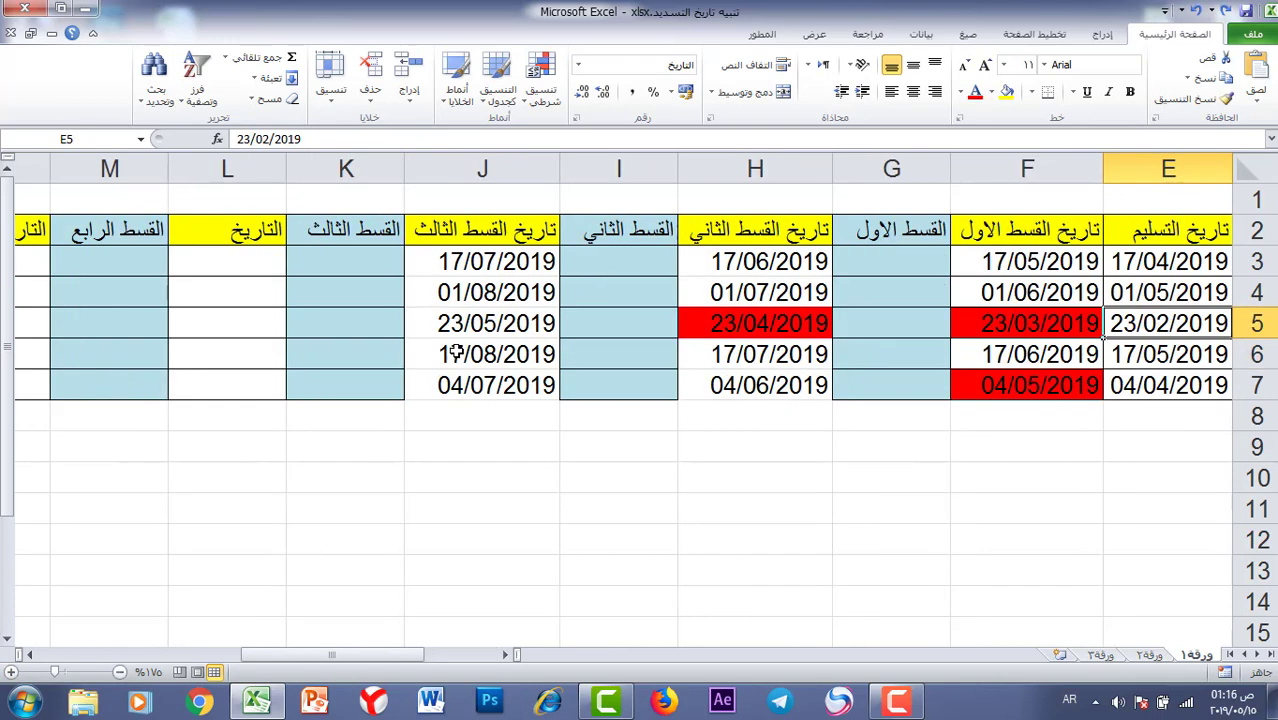
Rename the header in L2 to تاريخ القسط الرابع and widen column L to fit it.
{"action": "left_click", "coordinate": [228, 230]}
{"action": "double_click", "coordinate": [228, 230]}
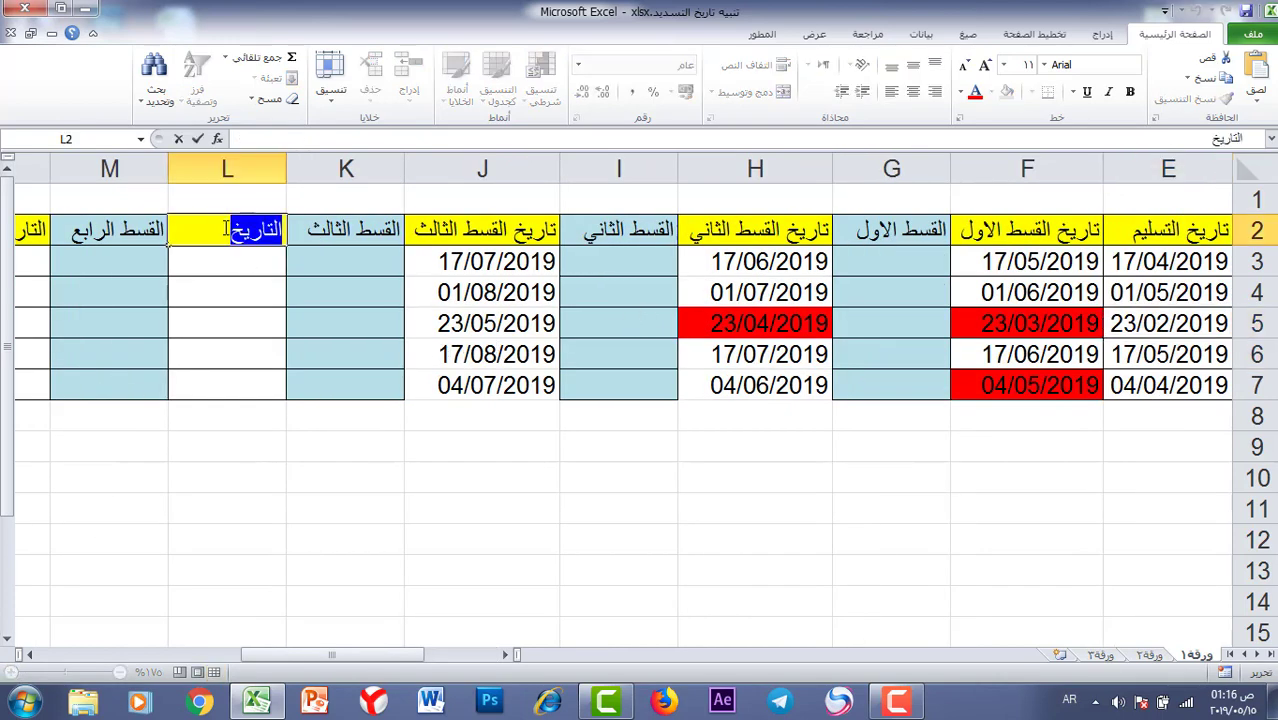
{"action": "type", "text": "تاريخ ا"}
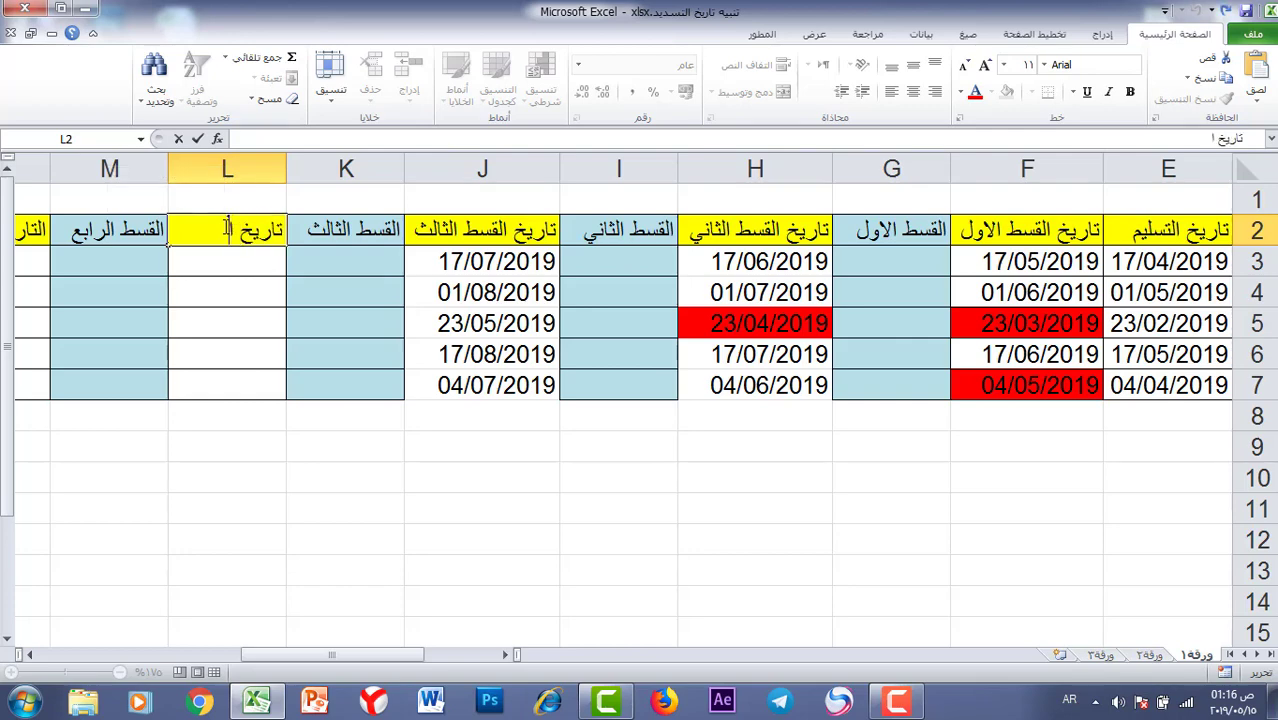
{"action": "type", "text": "لقسط الرابع"}
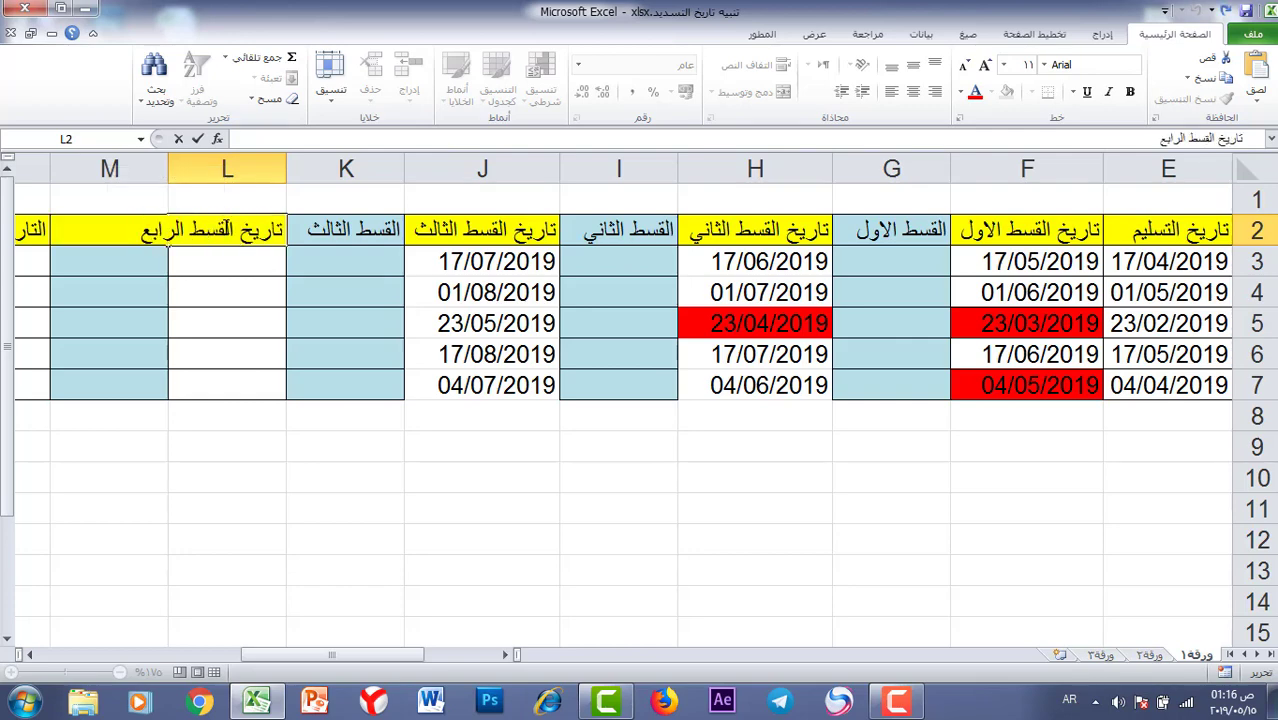
{"action": "key", "text": "Return"}
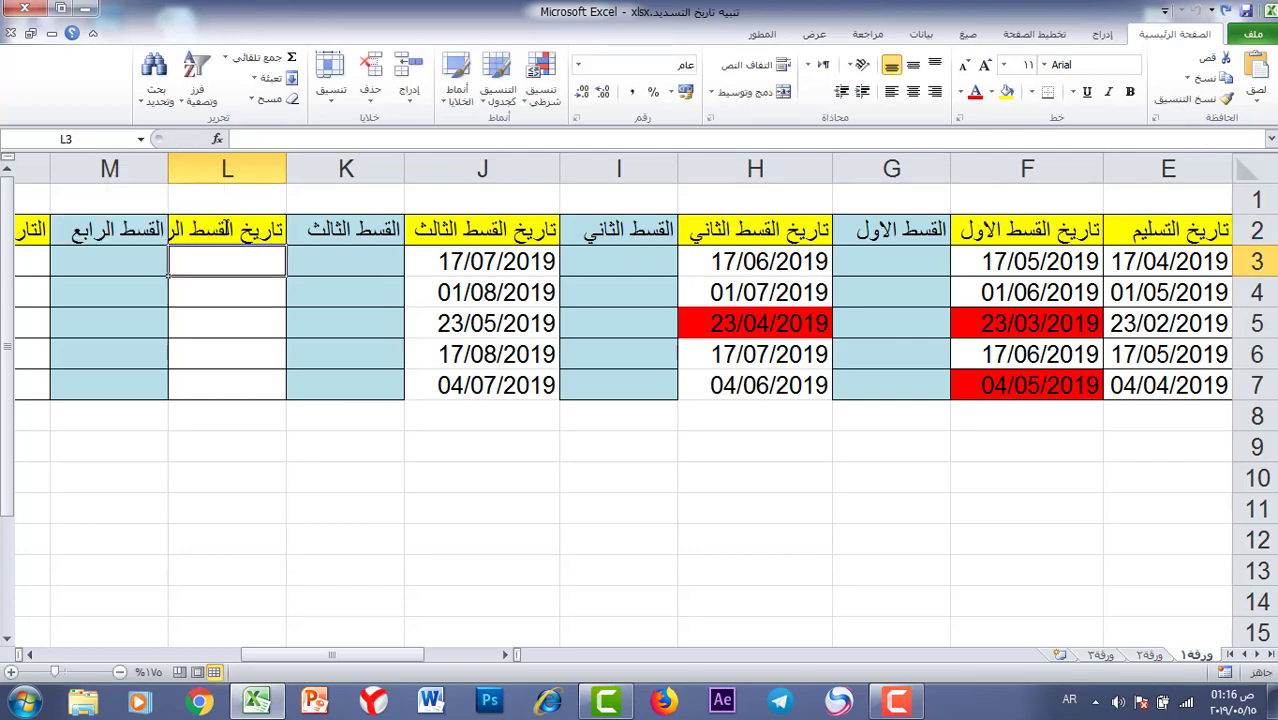
{"action": "double_click", "coordinate": [168, 168]}
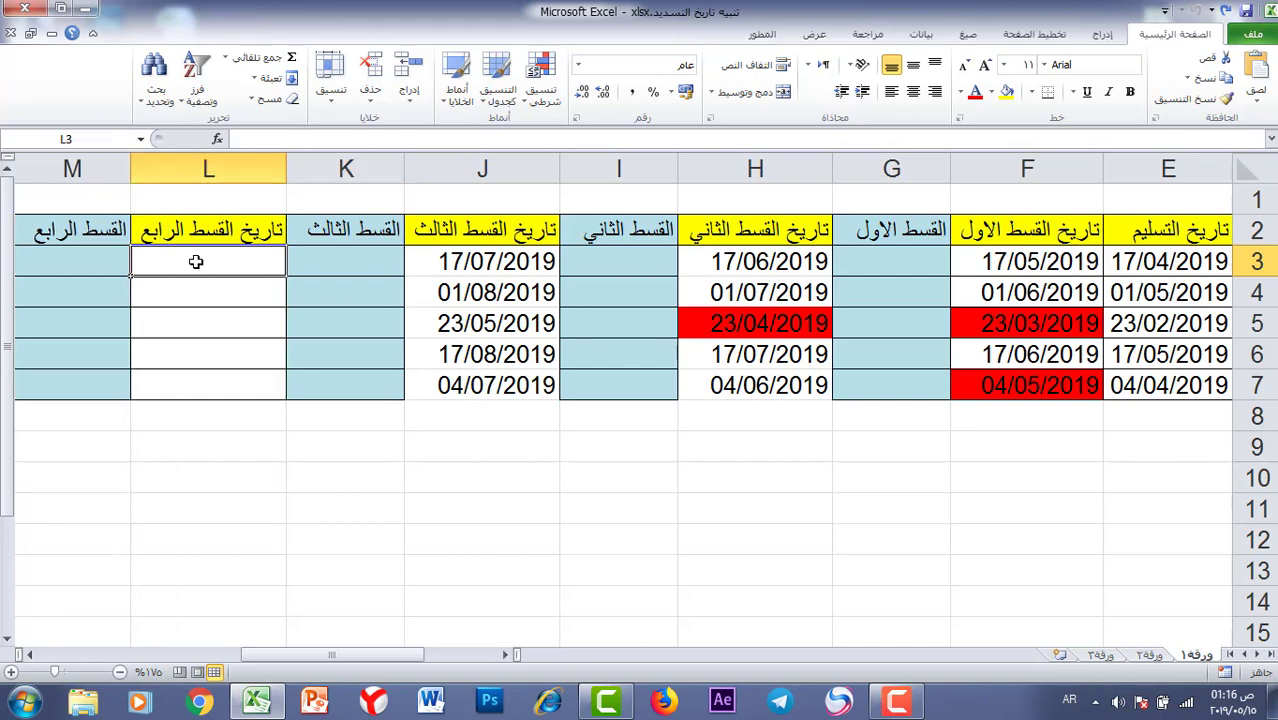
Enter an EDATE formula in L3 with start date J3 and 1 month for the fourth-instalment date.
{"action": "left_click", "coordinate": [967, 34]}
{"action": "left_click", "coordinate": [961, 92]}
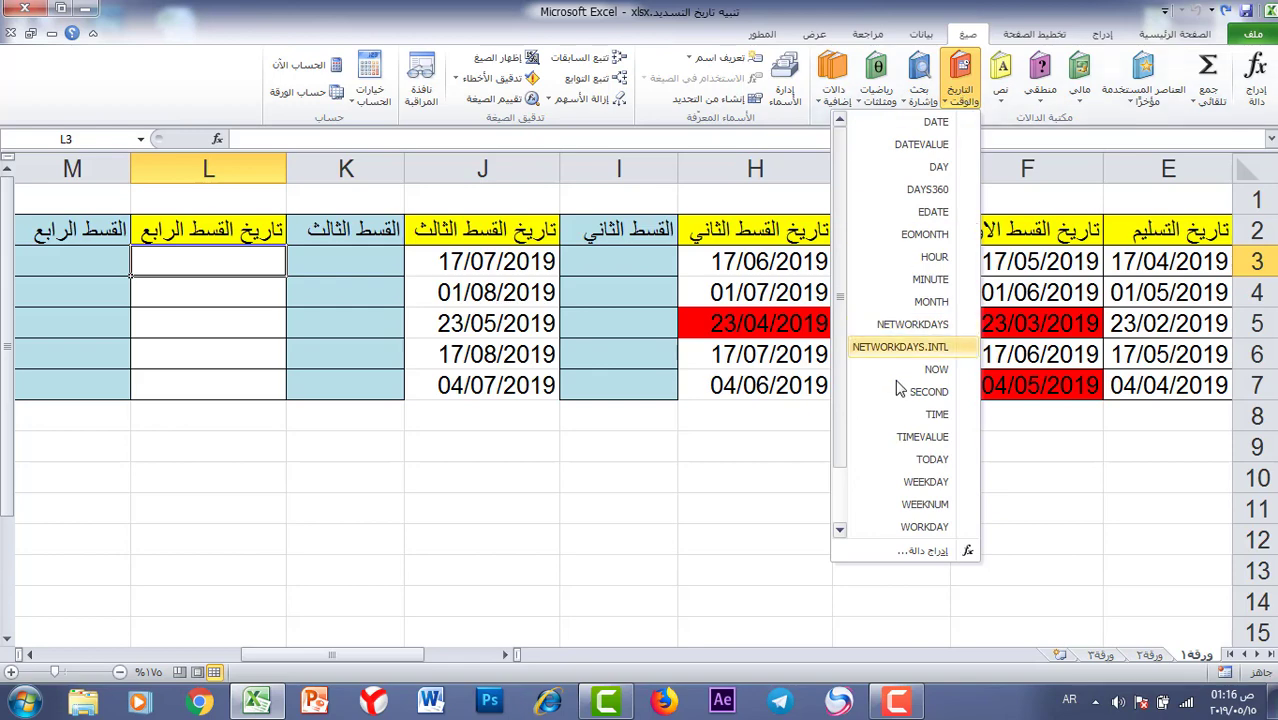
{"action": "left_click", "coordinate": [933, 211]}
{"action": "left_click_drag", "start_coordinate": [578, 320], "coordinate": [478, 422]}
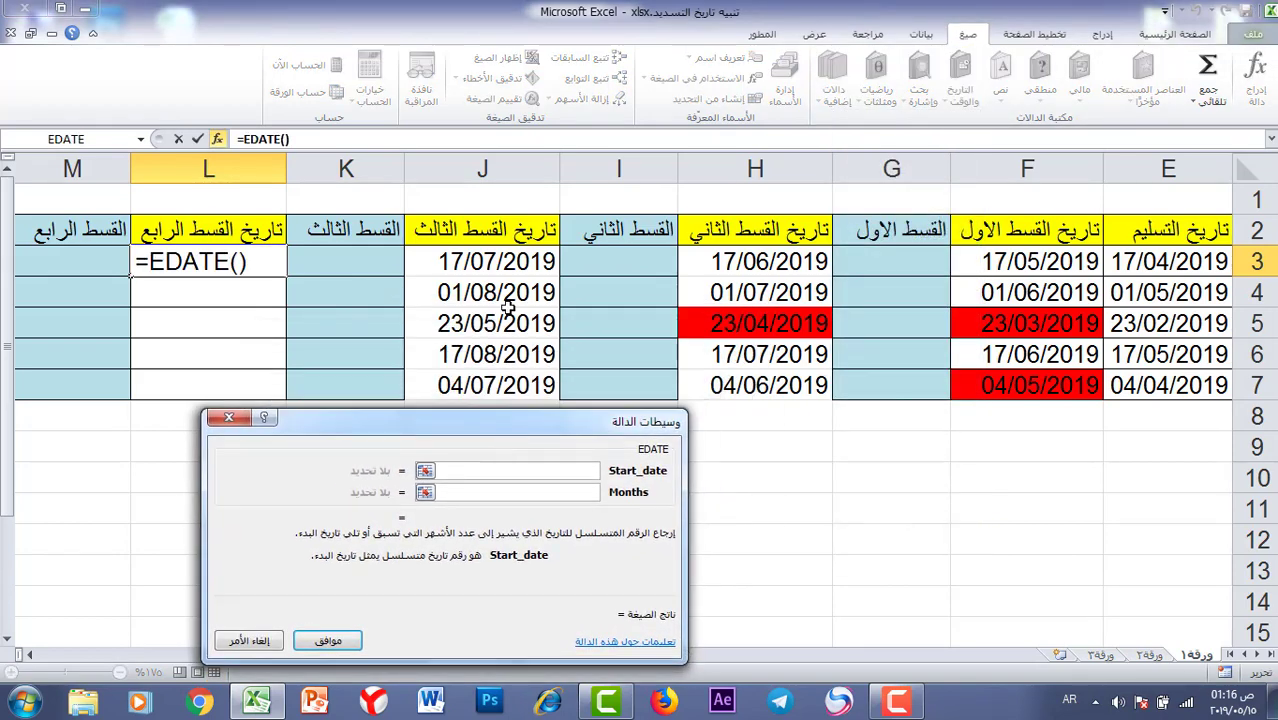
{"action": "left_click", "coordinate": [500, 268]}
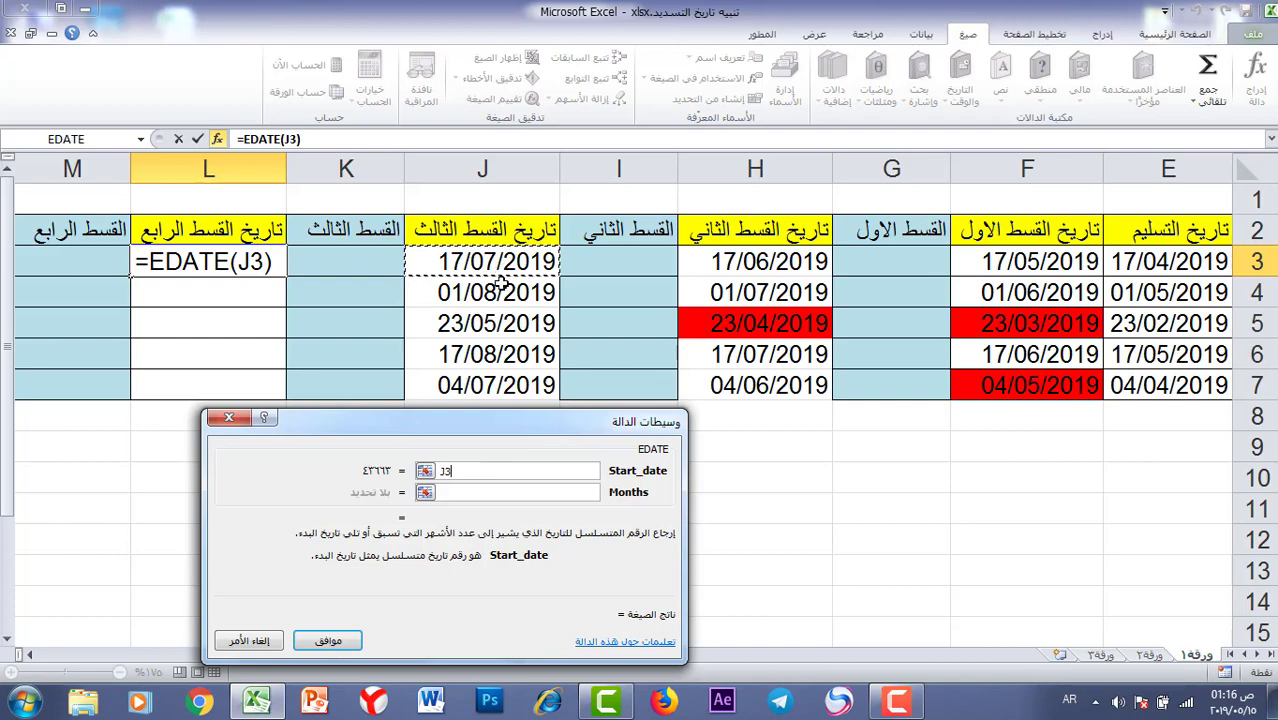
{"action": "left_click", "coordinate": [468, 494]}
{"action": "type", "text": "1"}
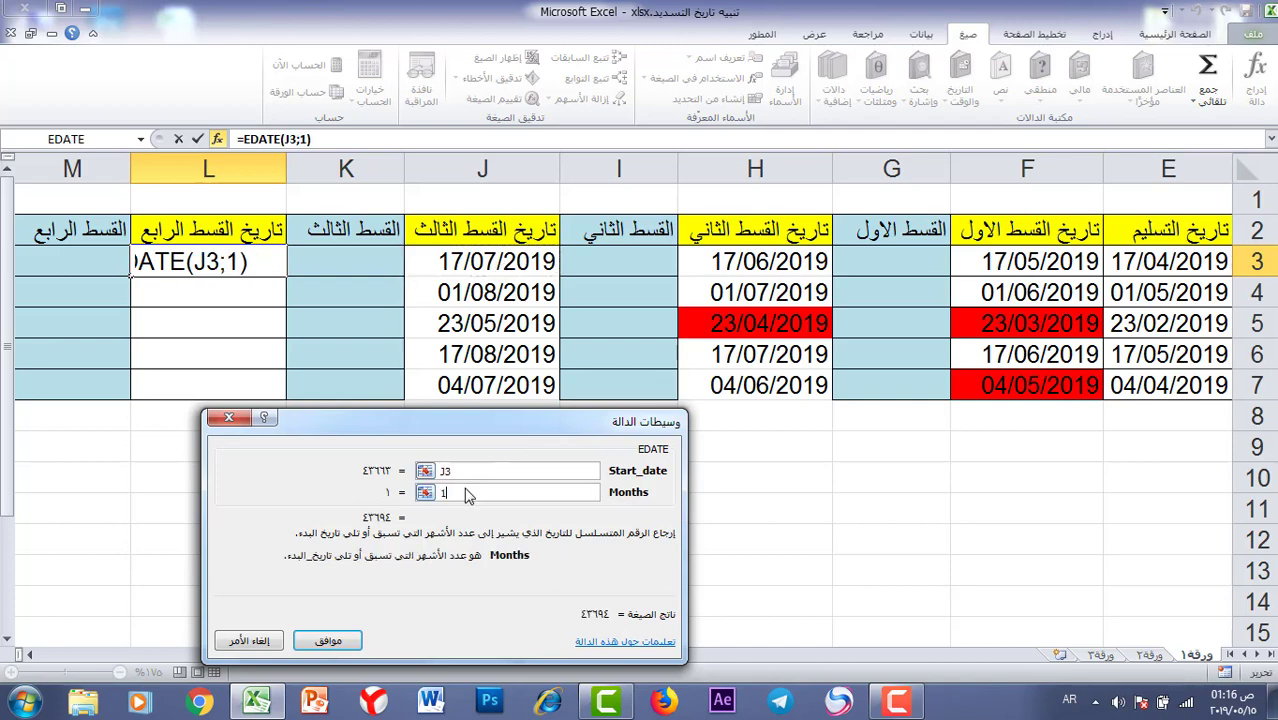
{"action": "key", "text": "Return"}
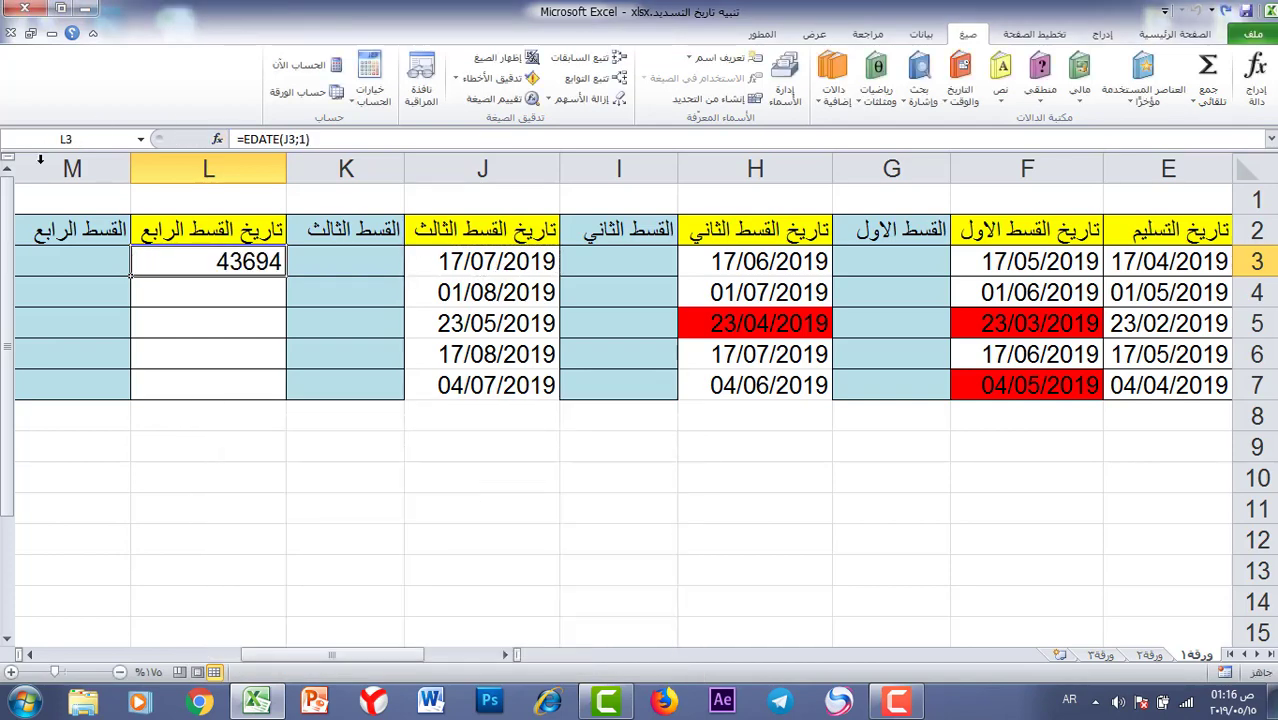
Fill the fourth-instalment formula down to L7 and format L3:L7 as short dates.
{"action": "left_click_drag", "start_coordinate": [130, 277], "coordinate": [140, 388]}
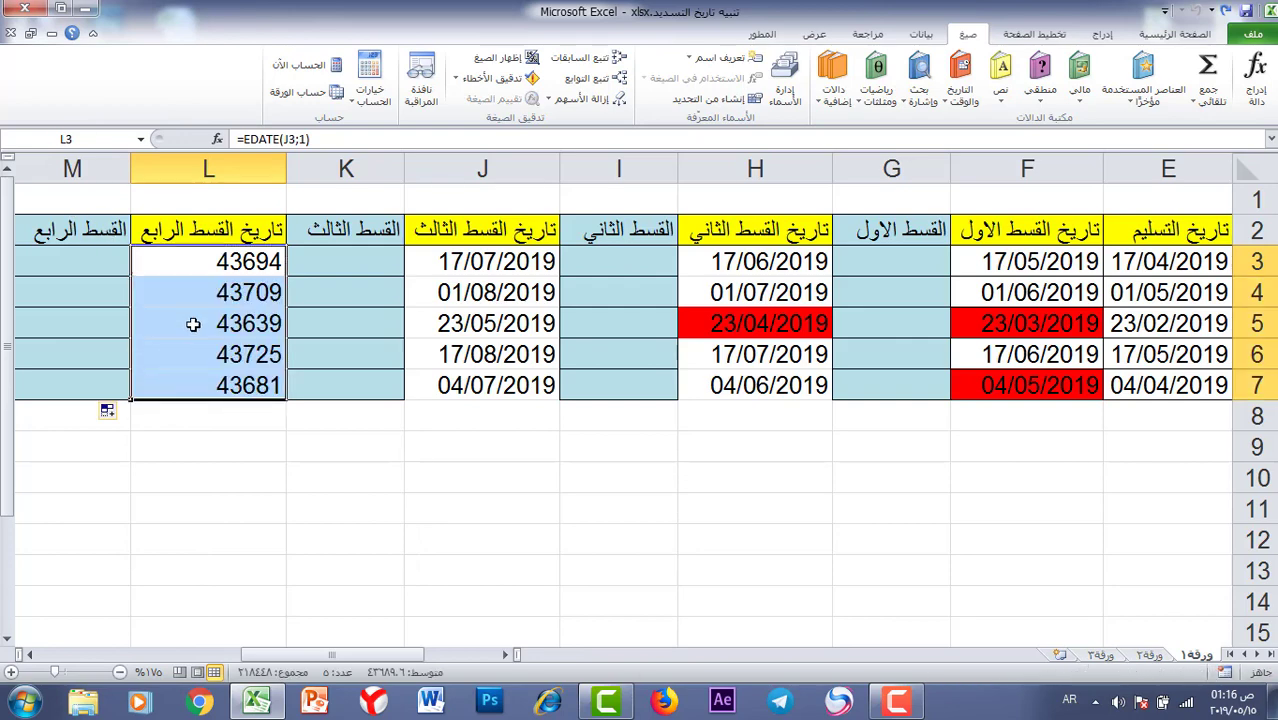
{"action": "left_click", "coordinate": [1195, 37]}
{"action": "left_click", "coordinate": [577, 64]}
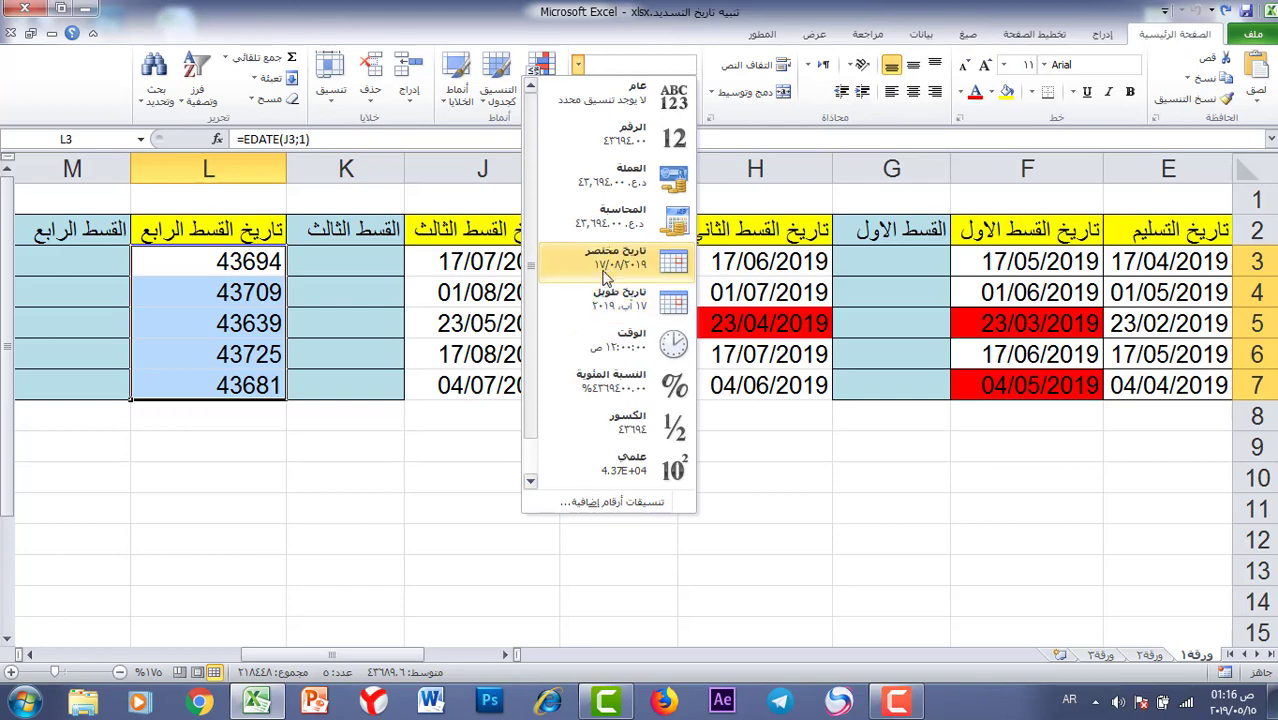
{"action": "left_click", "coordinate": [610, 262]}
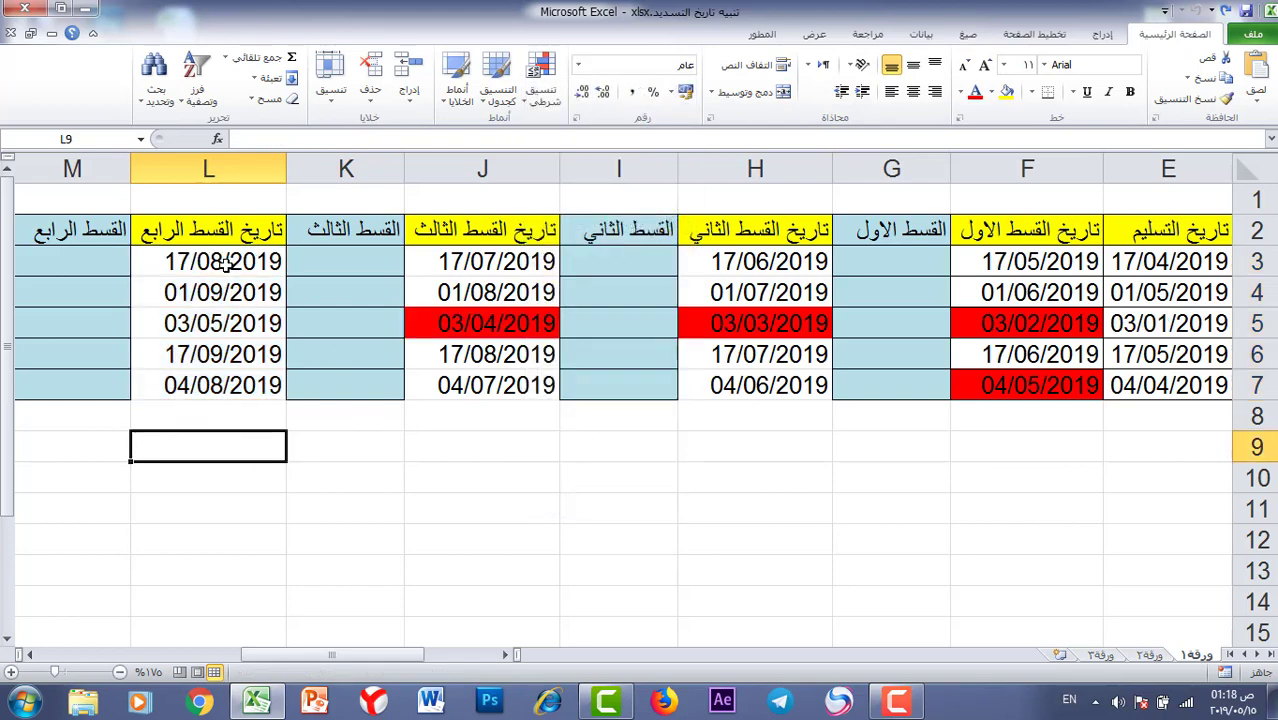
Create a formula-based conditional formatting rule for the fourth-instalment dates L3:L7 with the formula =L3<TODAY().
{"action": "left_click_drag", "start_coordinate": [225, 262], "coordinate": [225, 388]}
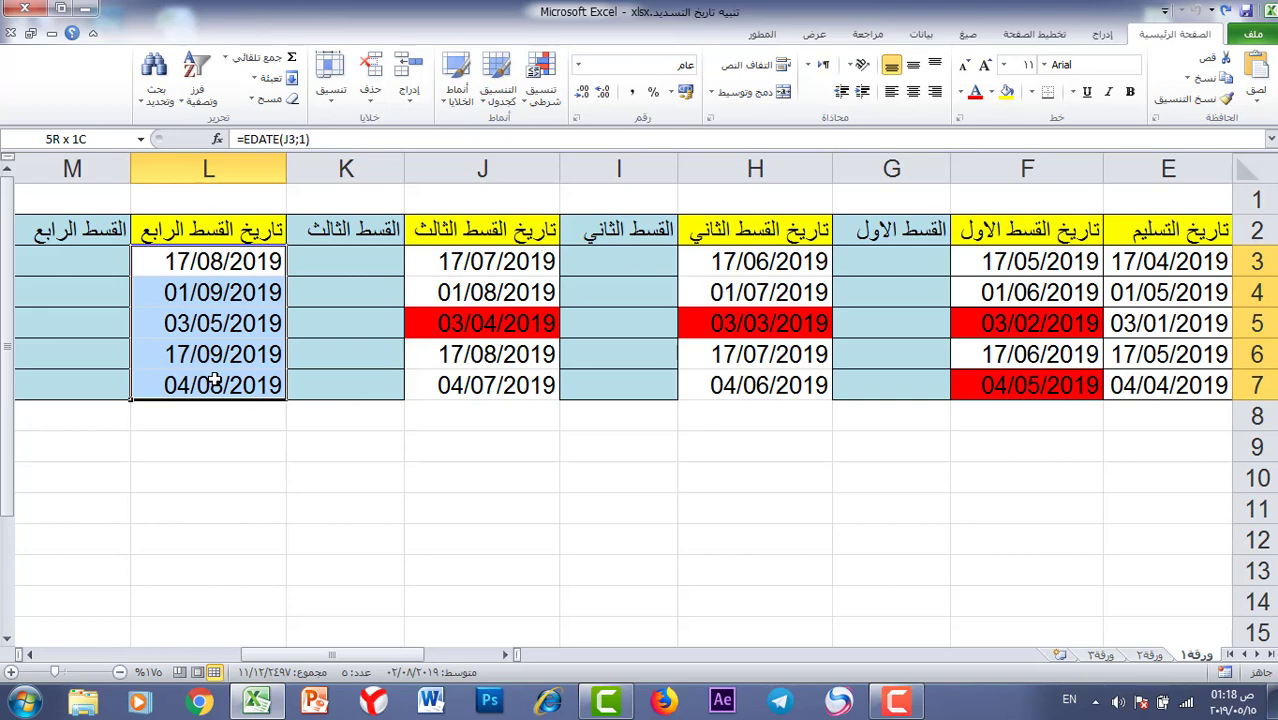
{"action": "left_click", "coordinate": [540, 110]}
{"action": "left_click", "coordinate": [512, 336]}
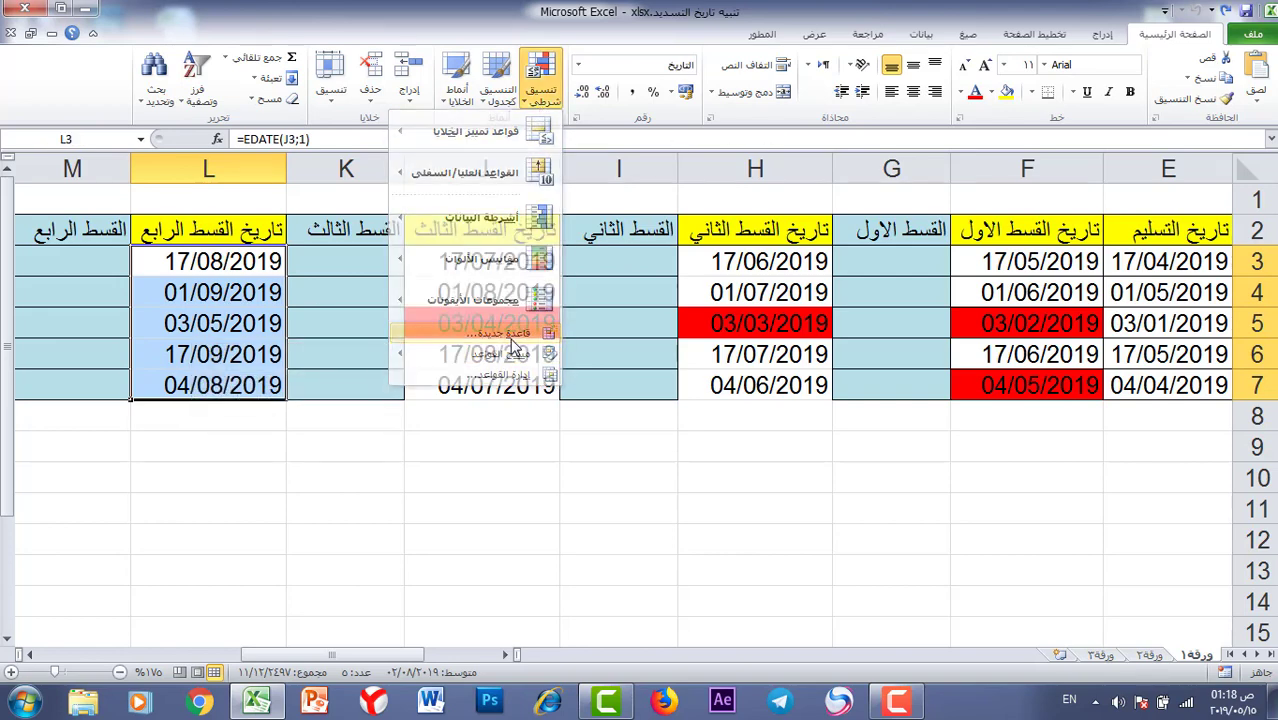
{"action": "left_click", "coordinate": [600, 286]}
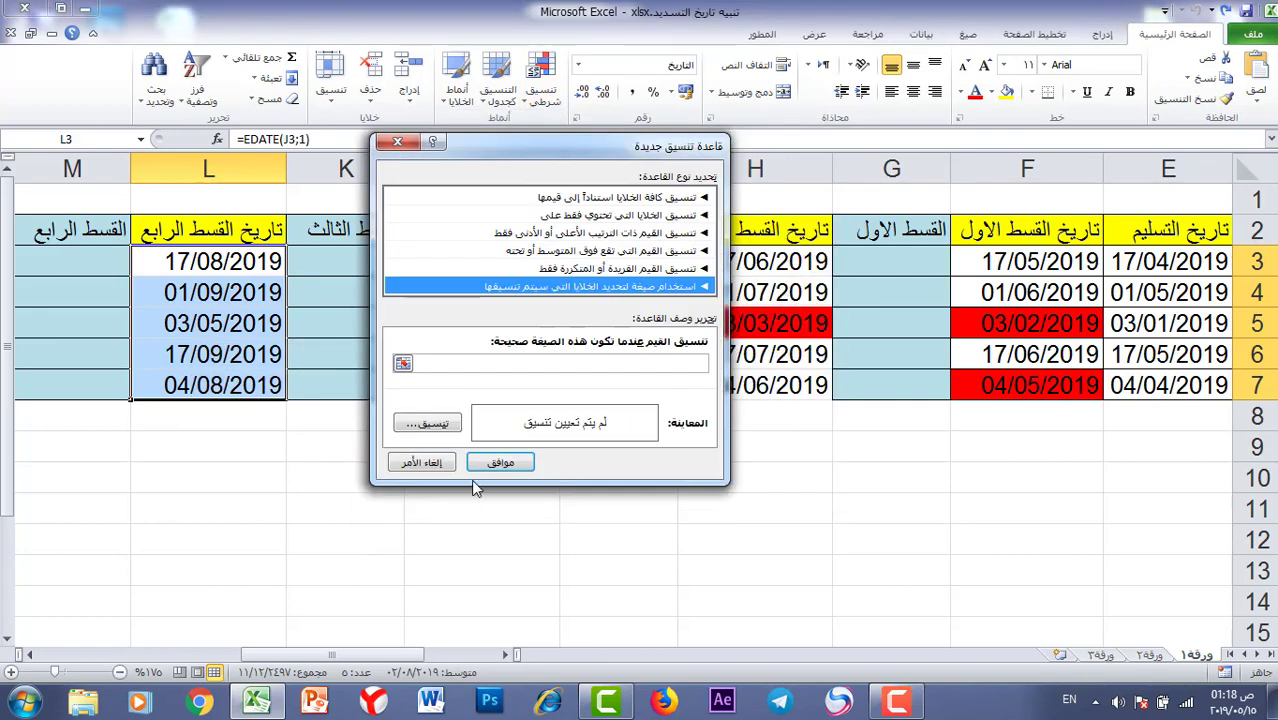
{"action": "left_click", "coordinate": [516, 361]}
{"action": "type", "text": "=H3<TODAY()"}
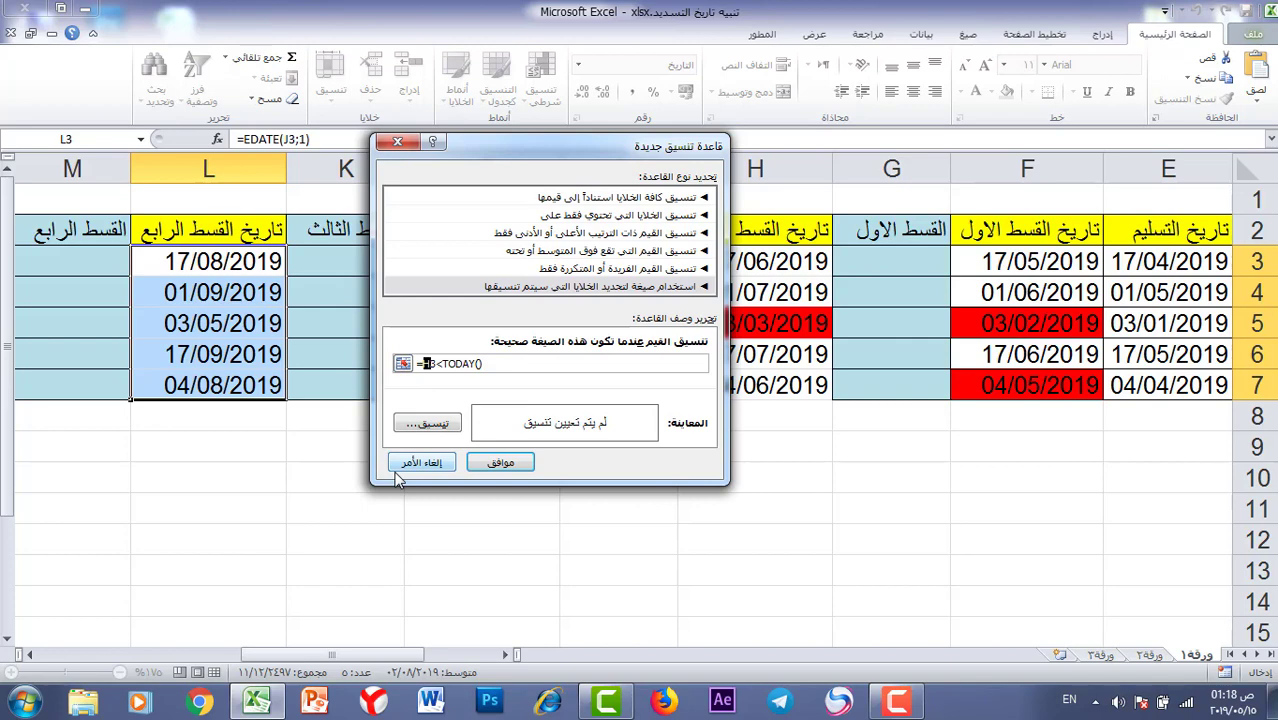
{"action": "key", "text": "BackSpace"}
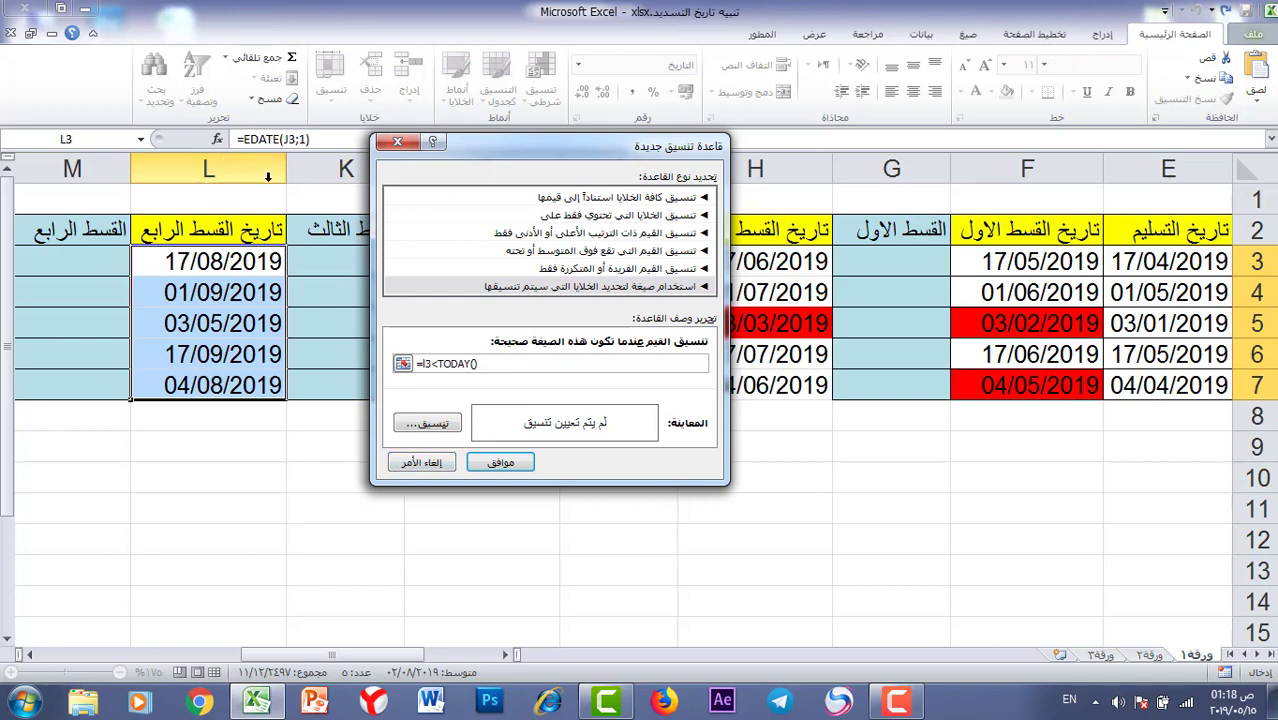
Give the L3:L7 rule a red background fill and apply it to the fourth-instalment dates.
{"action": "left_click", "coordinate": [430, 424]}
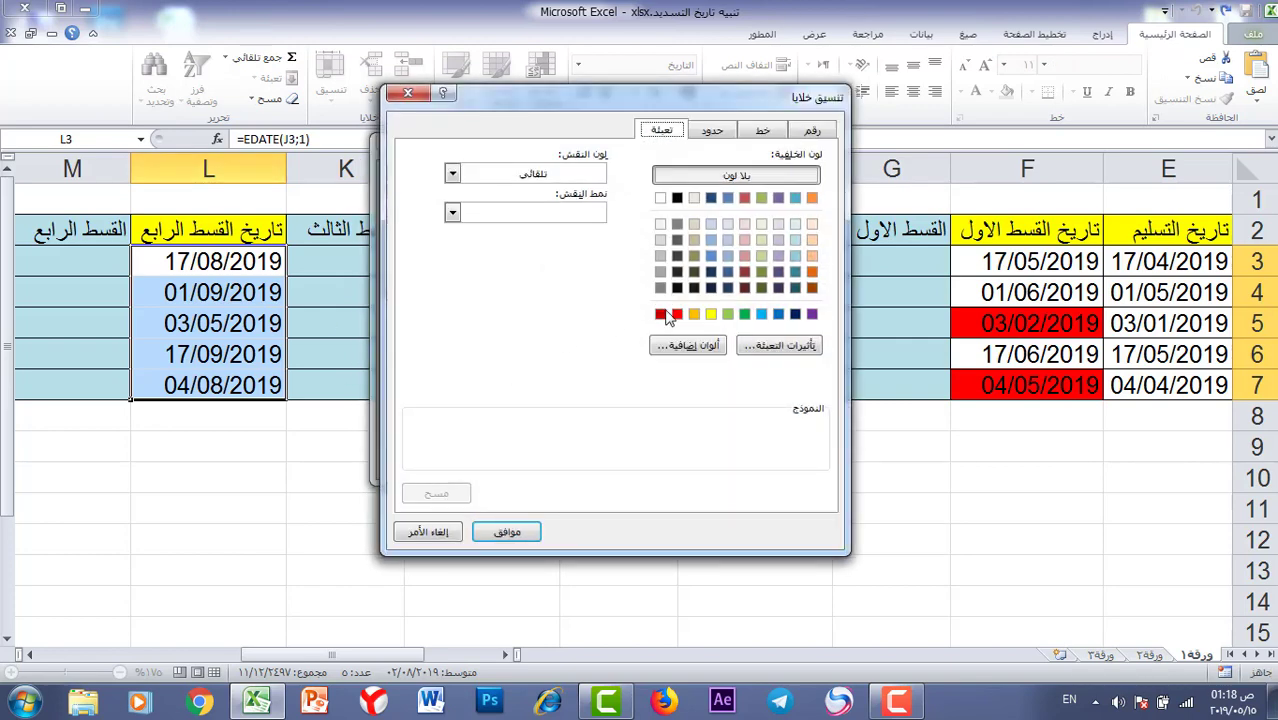
{"action": "left_click", "coordinate": [678, 315]}
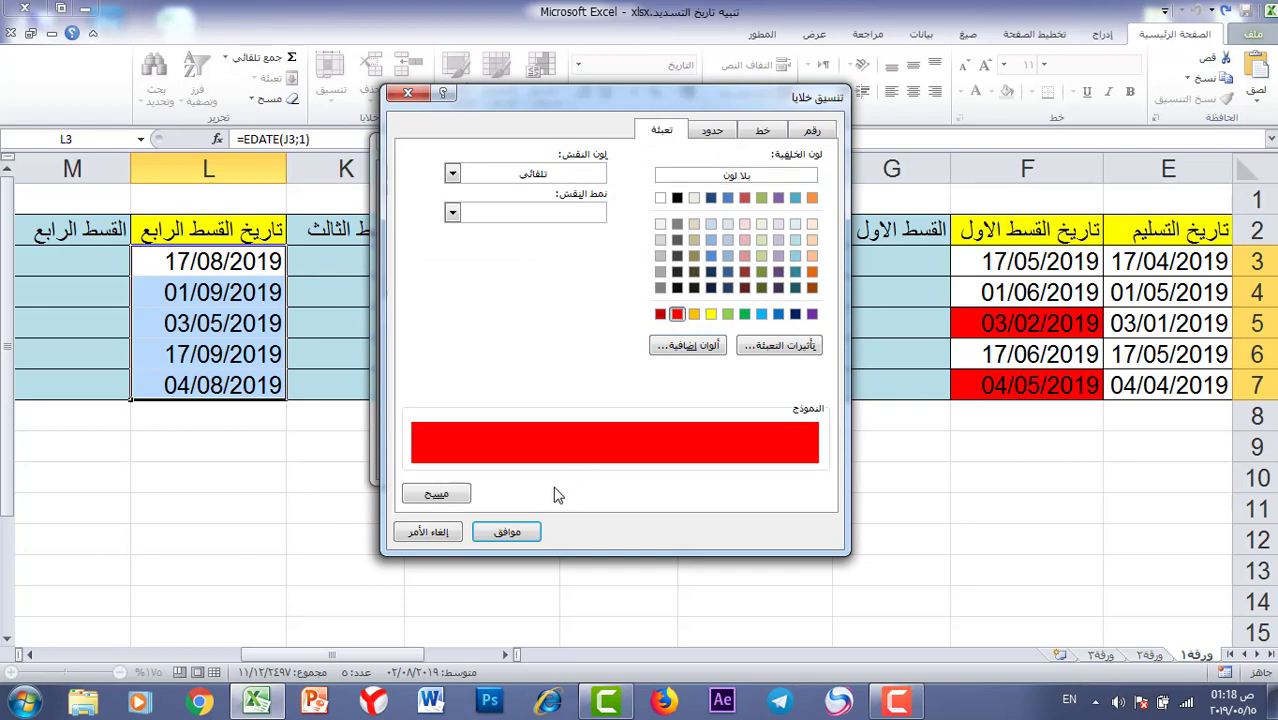
{"action": "left_click", "coordinate": [510, 532]}
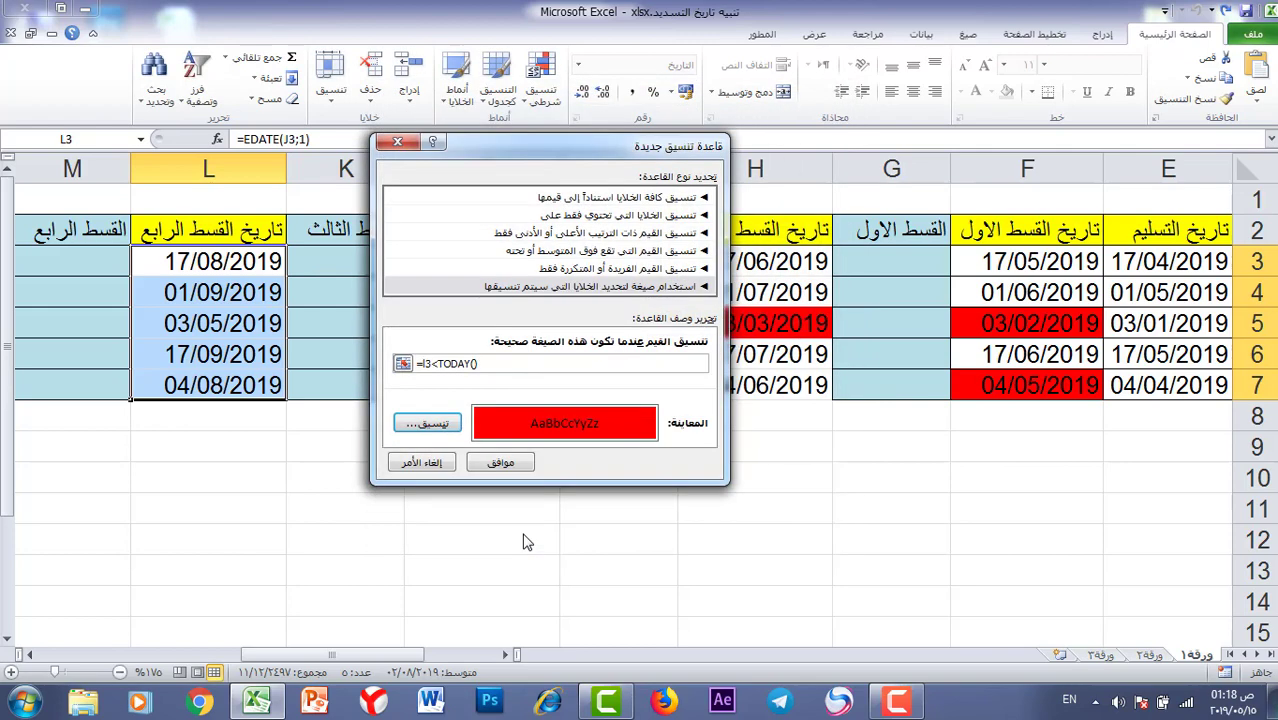
{"action": "left_click", "coordinate": [509, 470]}
{"action": "left_click_drag", "start_coordinate": [206, 330], "coordinate": [700, 306]}
{"action": "left_click", "coordinate": [648, 508]}
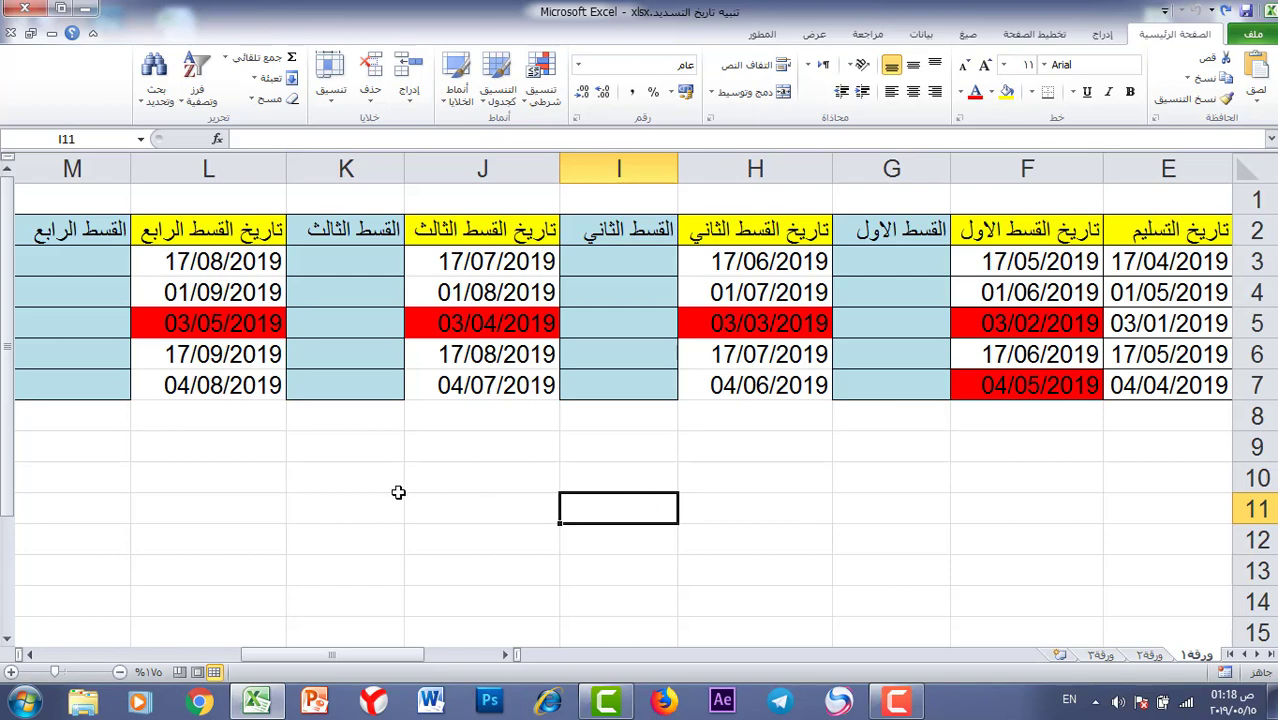
{"action": "left_click_drag", "start_coordinate": [343, 648], "coordinate": [125, 650]}
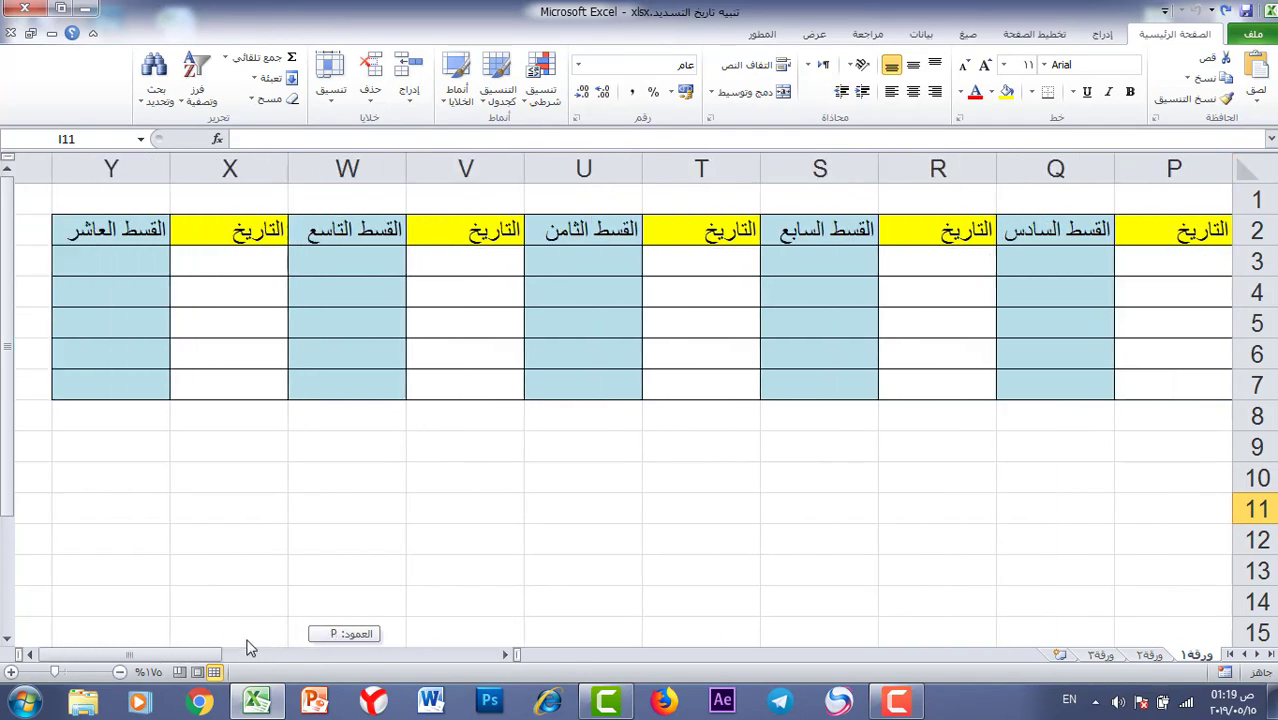
{"action": "left_click_drag", "start_coordinate": [250, 648], "coordinate": [490, 636]}
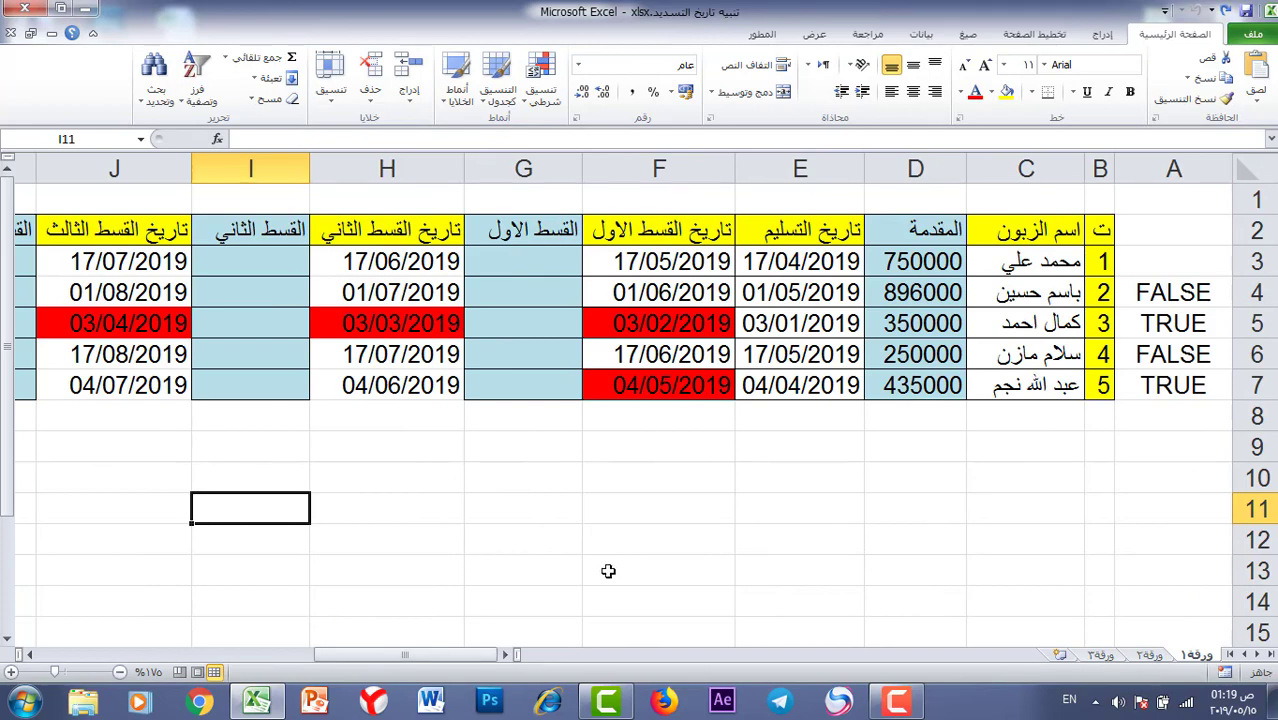